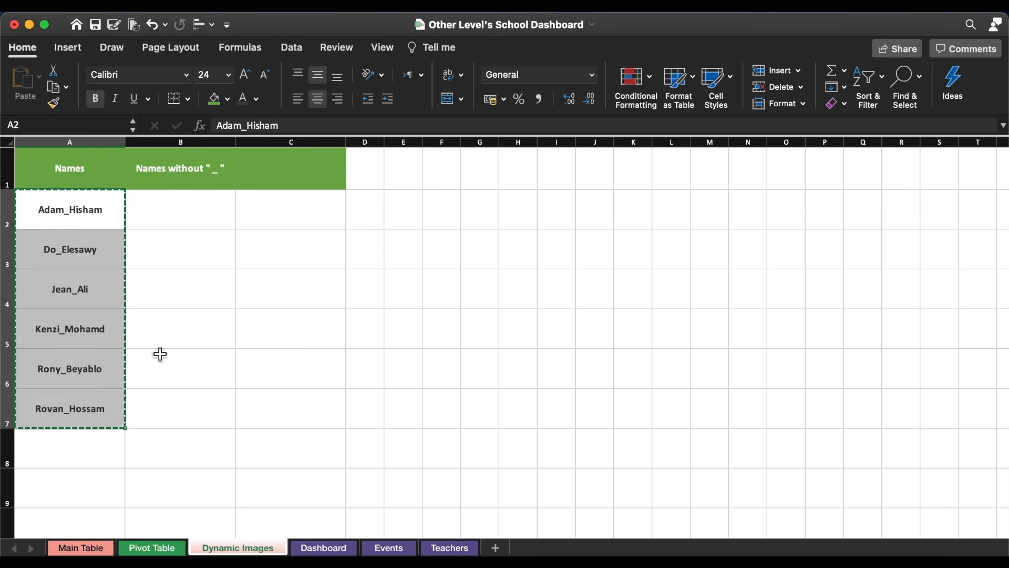
Paste the copied names into column B from B2, replacing the underscores in B2 and B3 with spaces.
left_click(202, 224)
key("cmd+v")
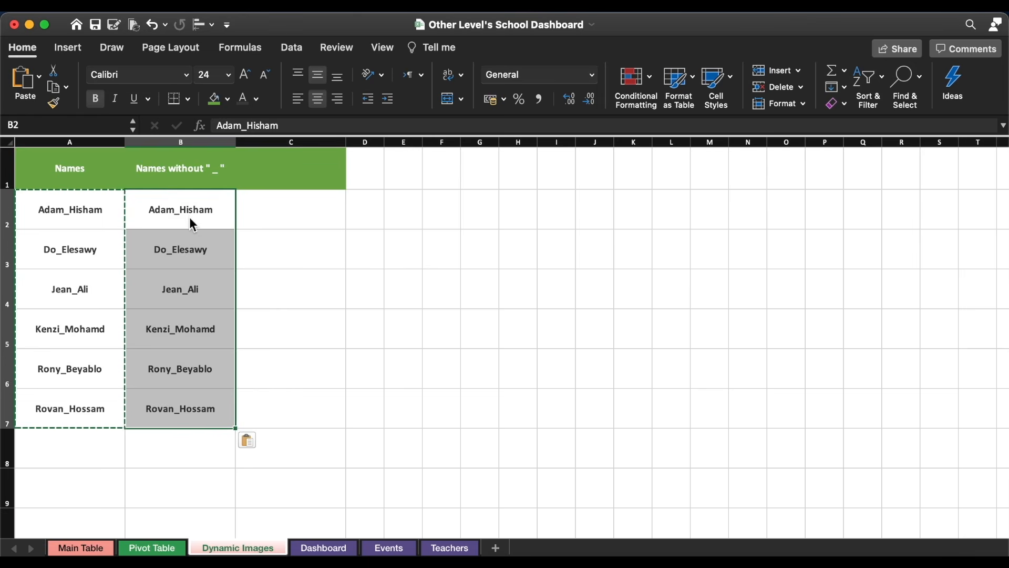
double_click(186, 213)
key("BackSpace")
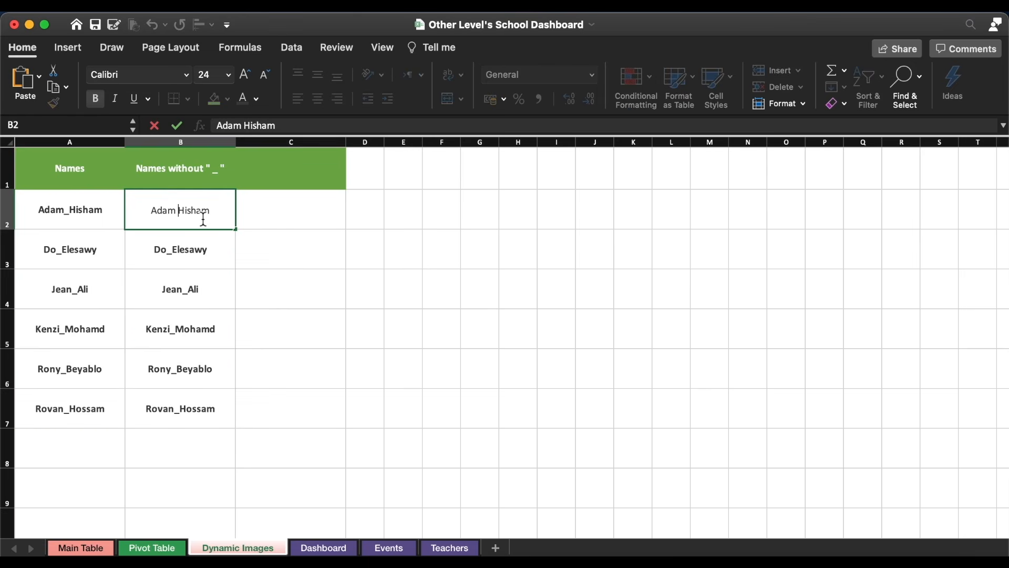
double_click(171, 252)
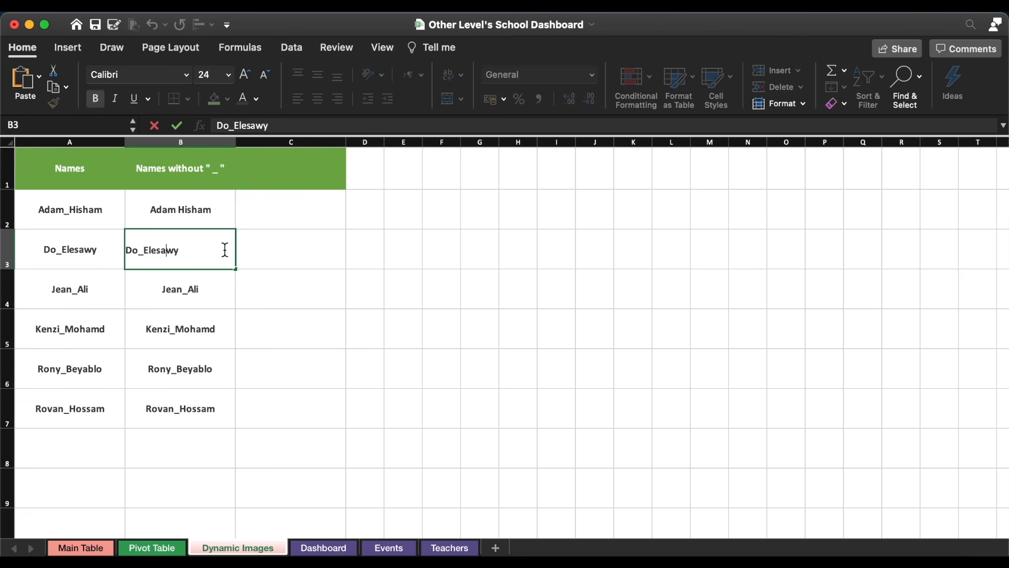
key("BackSpace")
Replace the underscore with a space in each name from B4 through B7.
double_click(201, 289)
key("Left")
key("Left")
key("Left")
key("BackSpace")
key("Return")
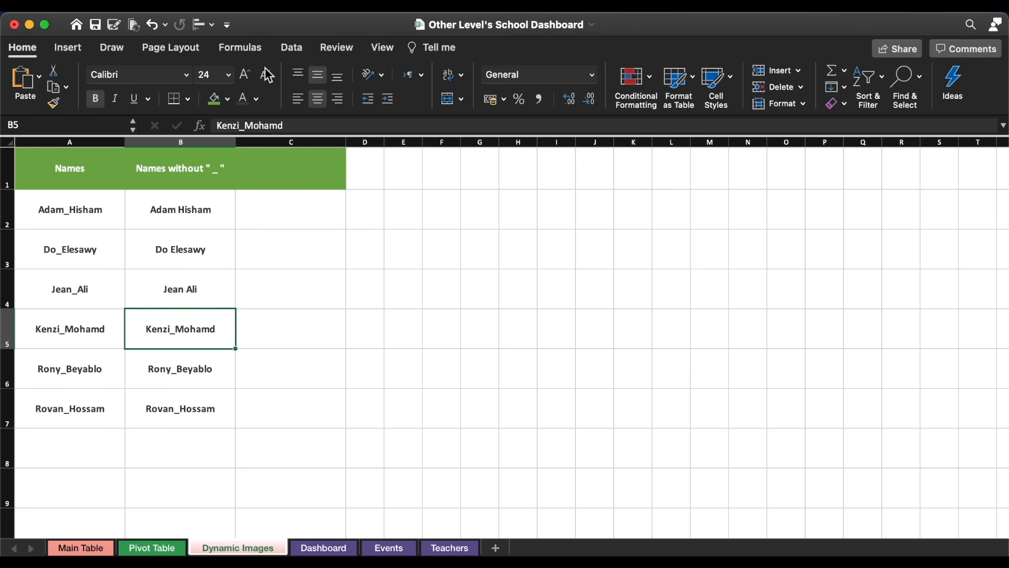
left_click_drag(239, 126, 245, 125)
key("Return")
key("Return")
Enter the header "Images" in cell C1.
left_click(304, 223)
left_click(281, 177)
type("Images")
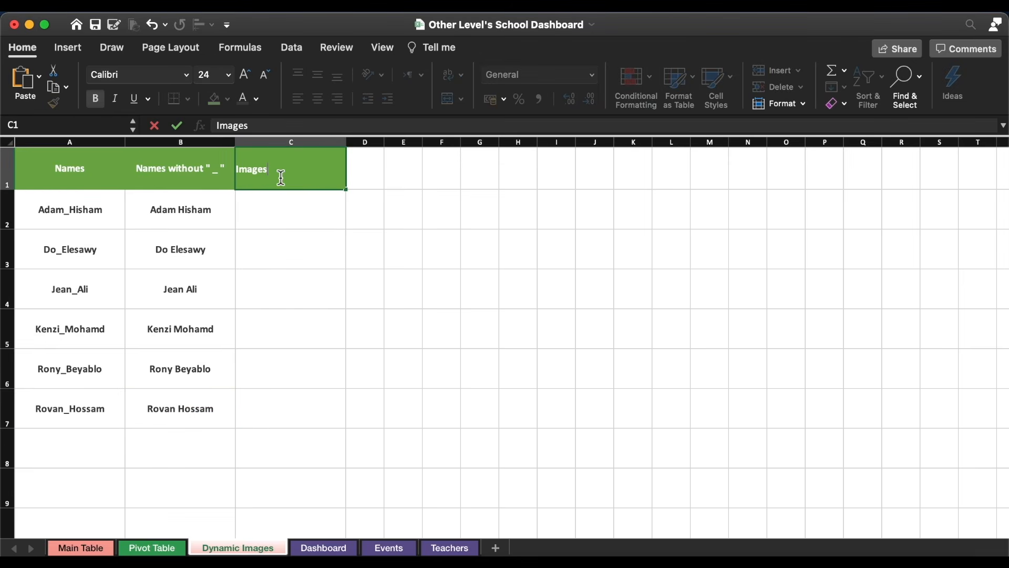
left_click(302, 277)
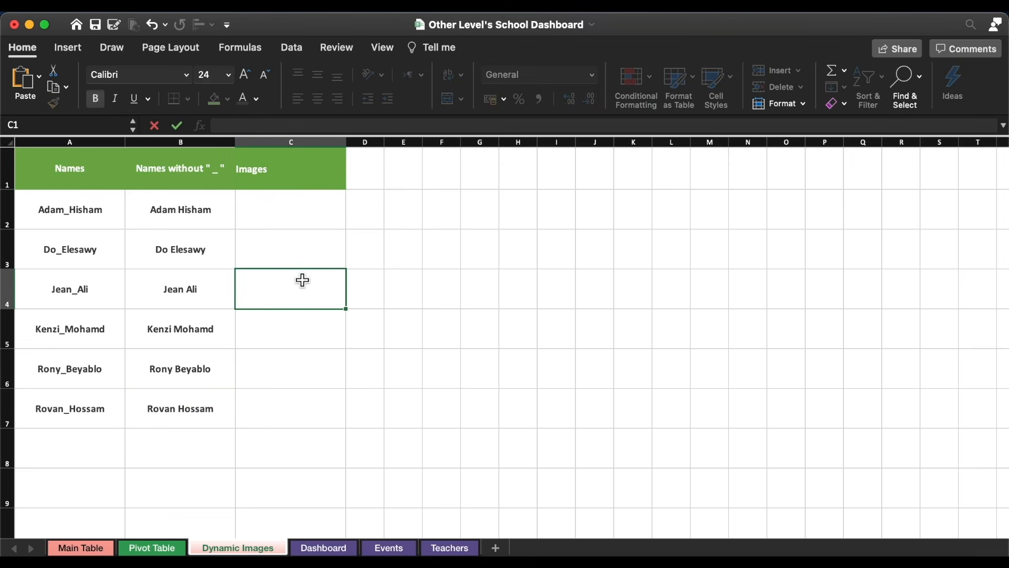
Fill header cell B1 with a deeper green and header cell C1 with the darkest theme green.
left_click(180, 168)
left_click(227, 99)
left_click(276, 311)
left_click(295, 168)
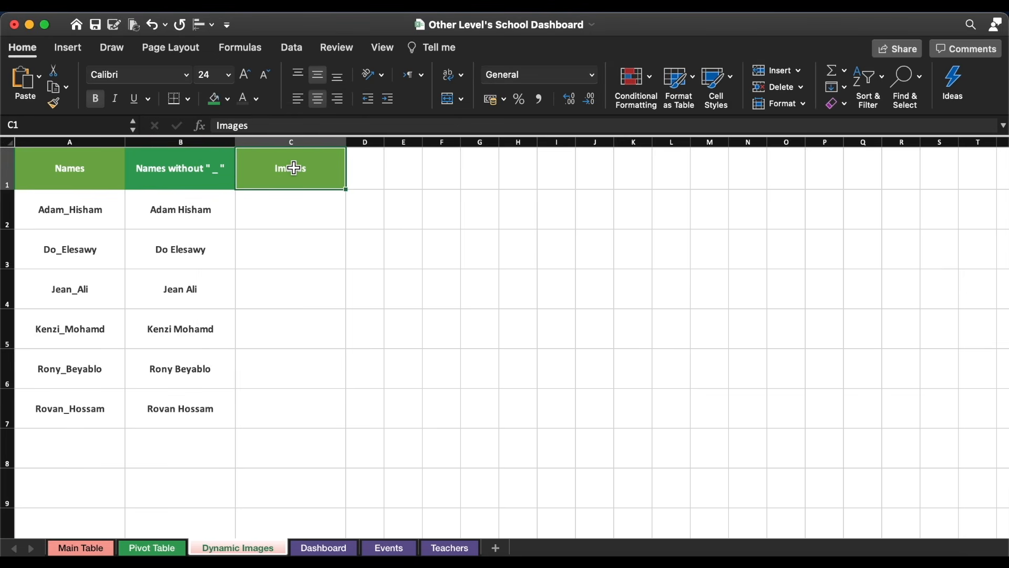
left_click(227, 98)
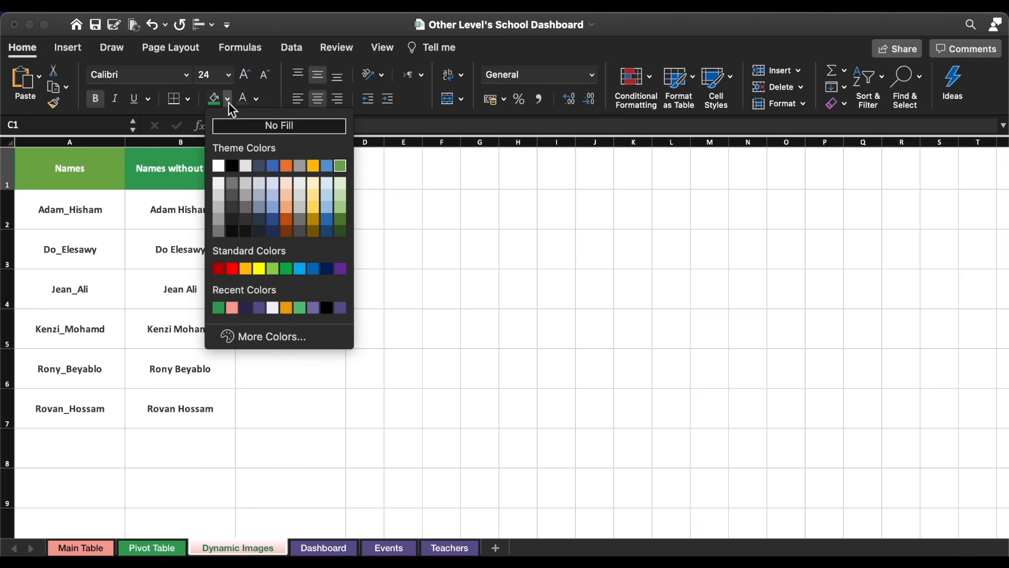
left_click(340, 233)
left_click(305, 279)
Increase the height of rows 2 through 7 together to about three times their size.
left_click_drag(6, 209, 3, 432)
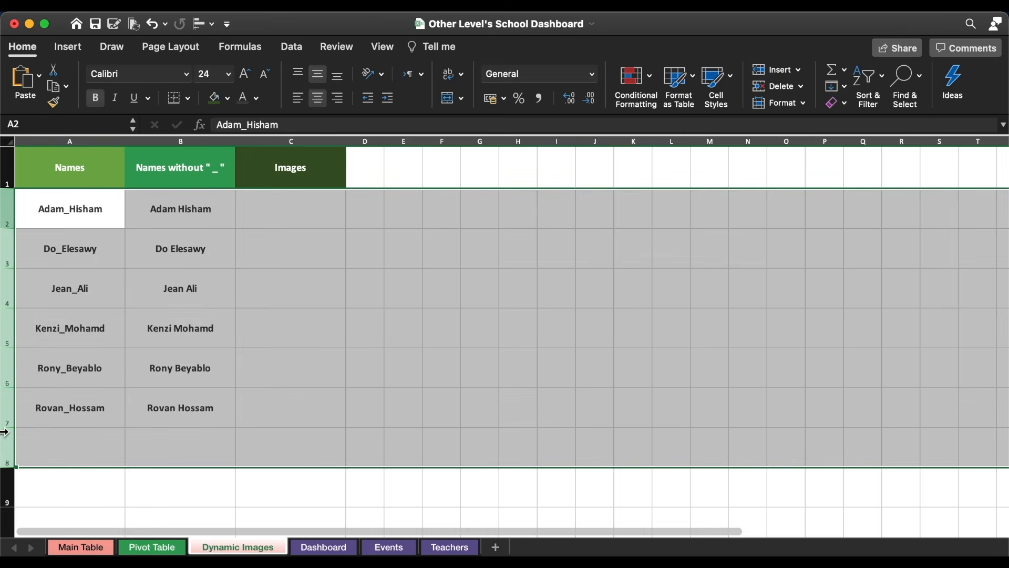
left_click_drag(9, 206, 6, 414)
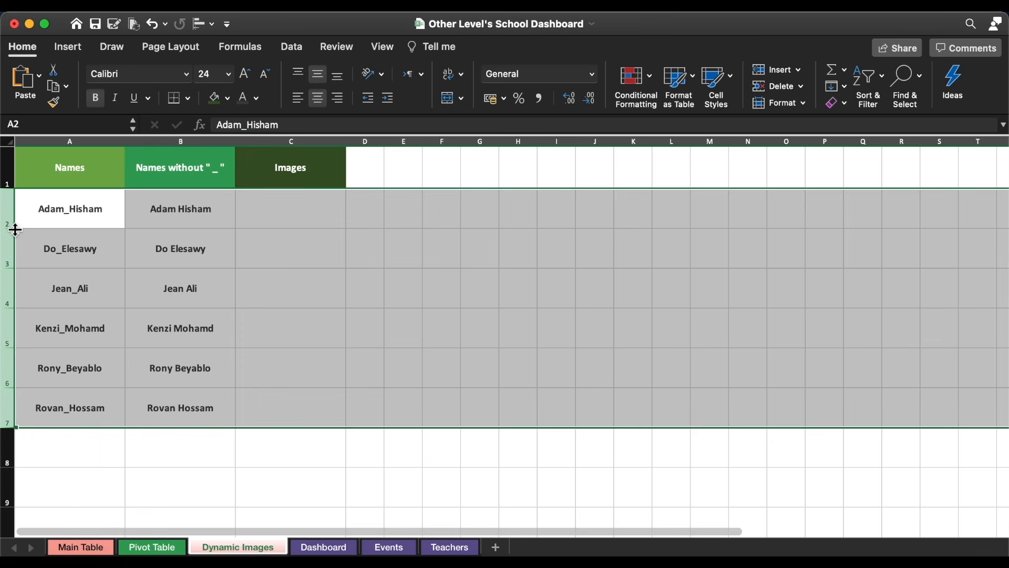
left_click_drag(12, 228, 9, 309)
left_click(388, 270)
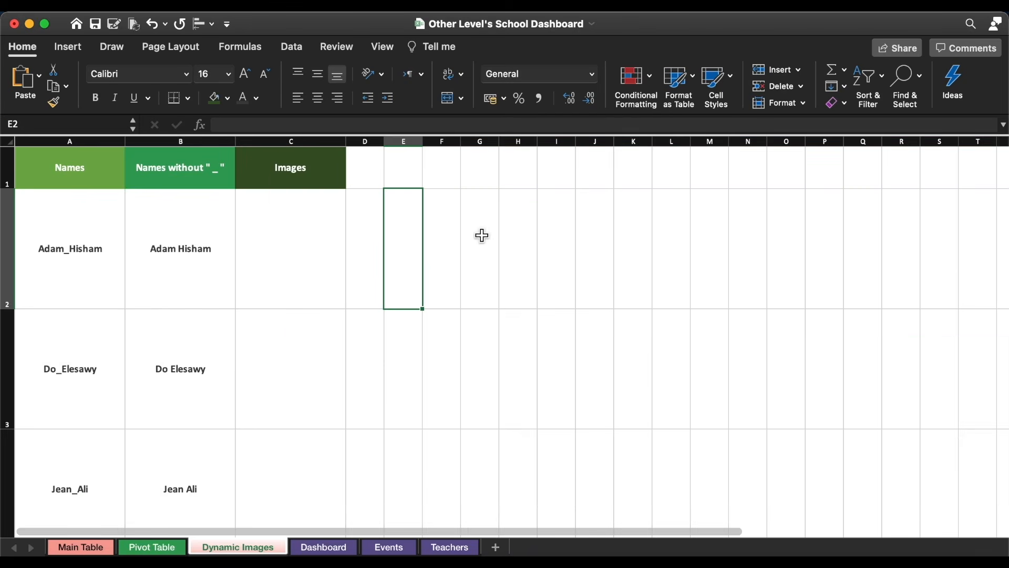
Insert the picture of the boy with both thumbs up into the Dynamic Images sheet.
left_click(71, 50)
left_click(231, 81)
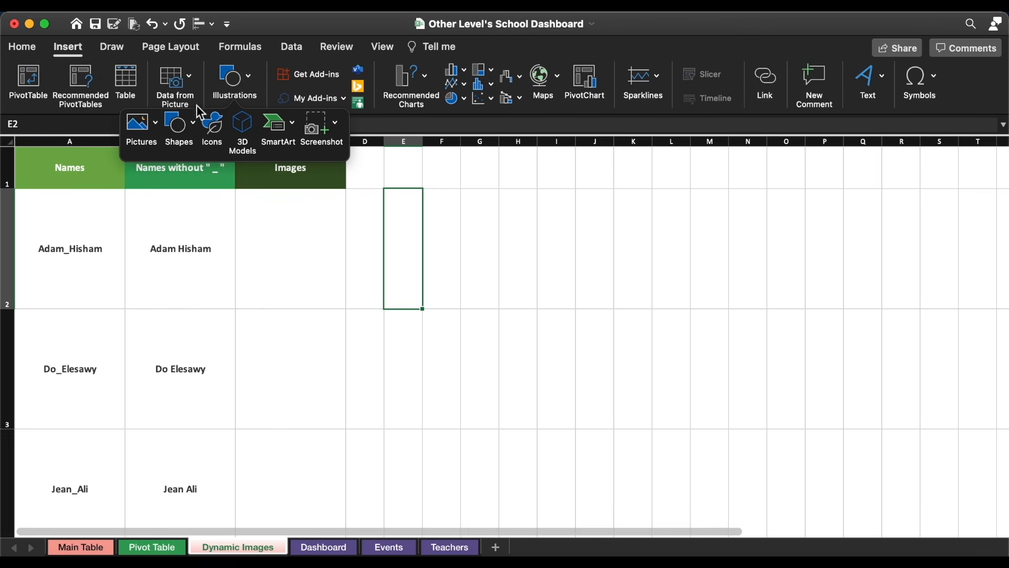
left_click(154, 124)
left_click(205, 167)
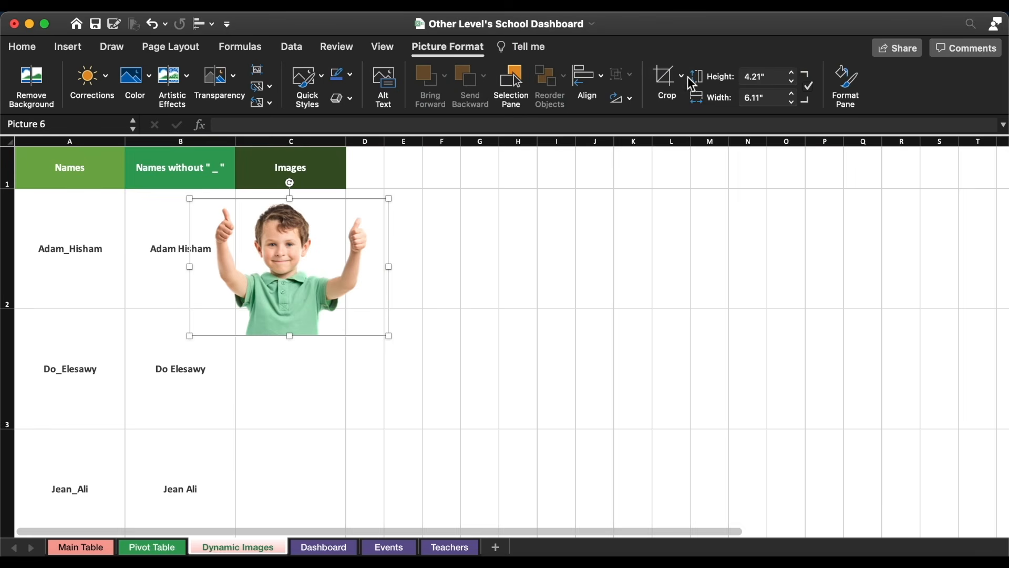
Crop the boy's picture to a circle around his head, about 2.87" by 2.85", and place it in cell C2.
left_click(686, 74)
mouse_move(745, 120)
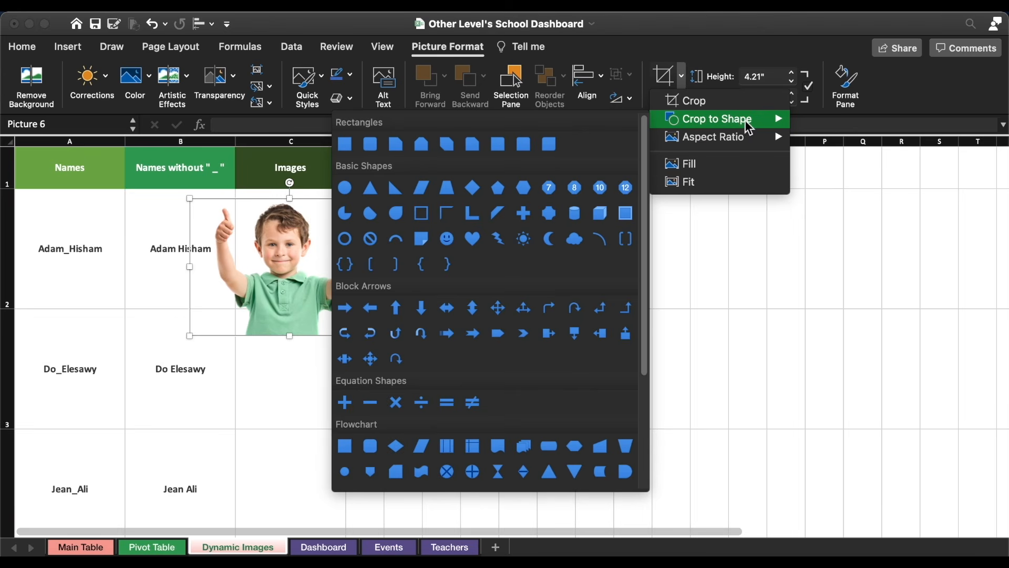
left_click(345, 188)
left_click(664, 75)
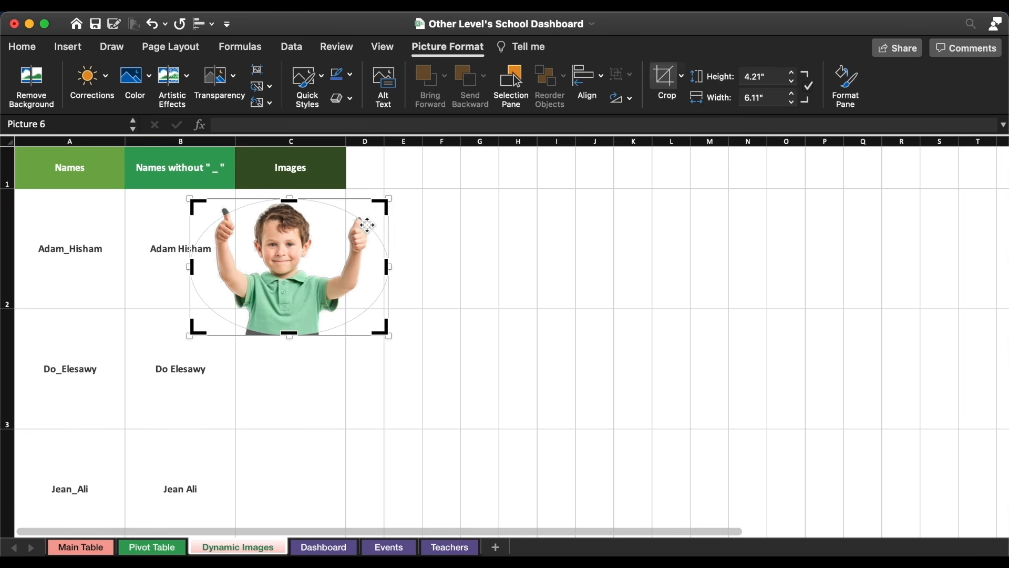
left_click_drag(388, 268, 331, 255)
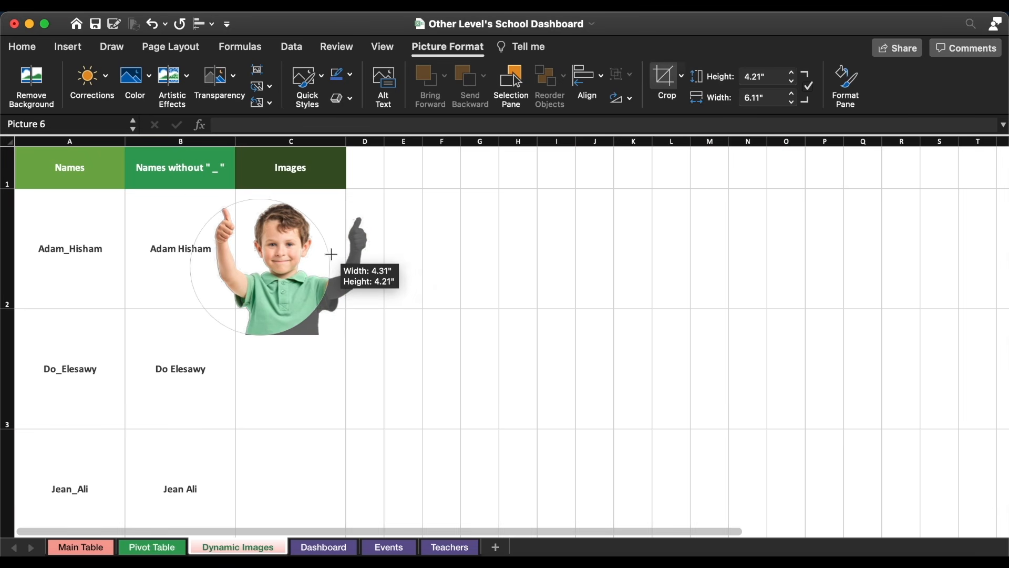
left_click(437, 299)
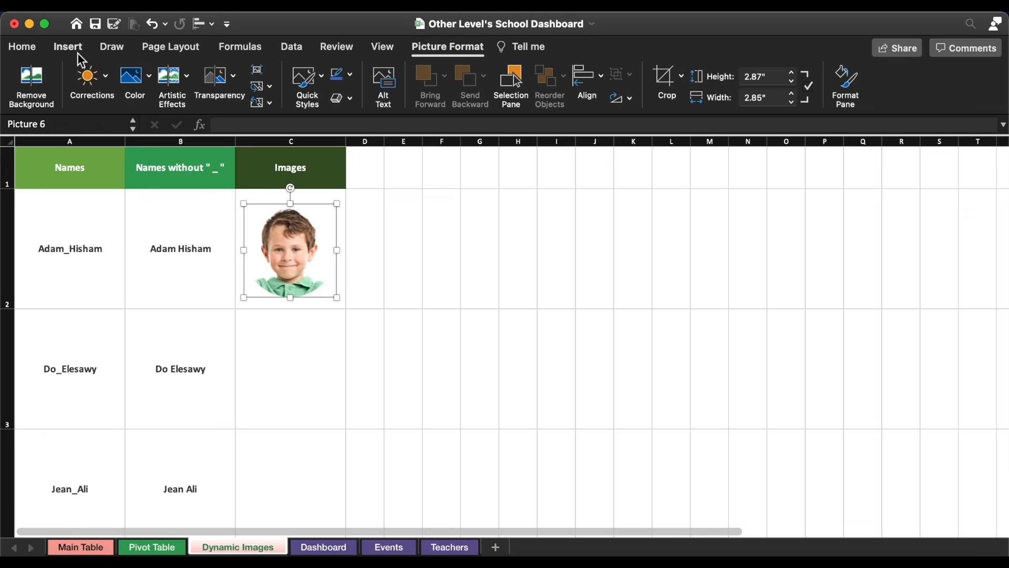
Fill cell C2 behind the boy's picture with a medium gray.
left_click(77, 50)
left_click(229, 100)
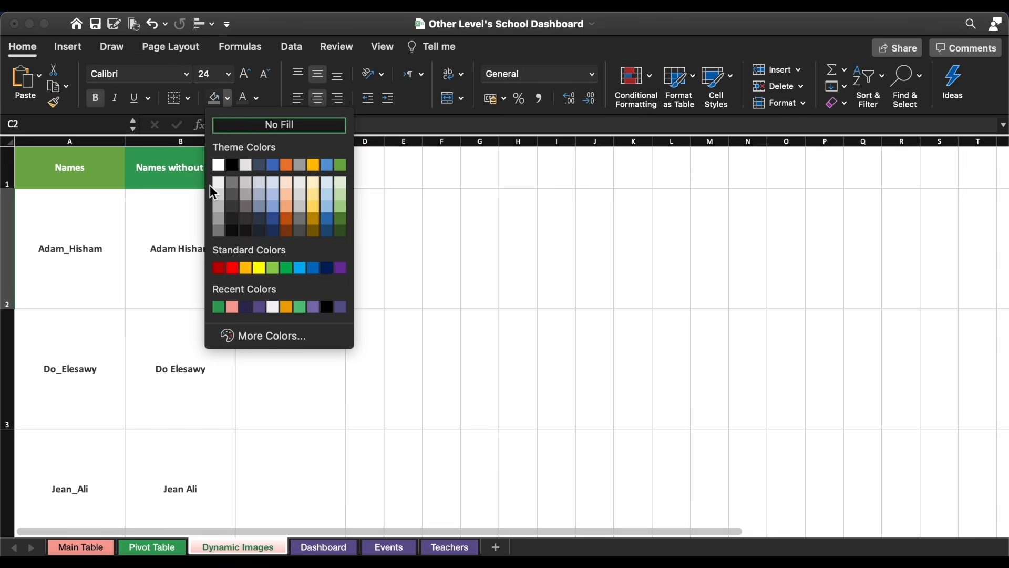
left_click(219, 217)
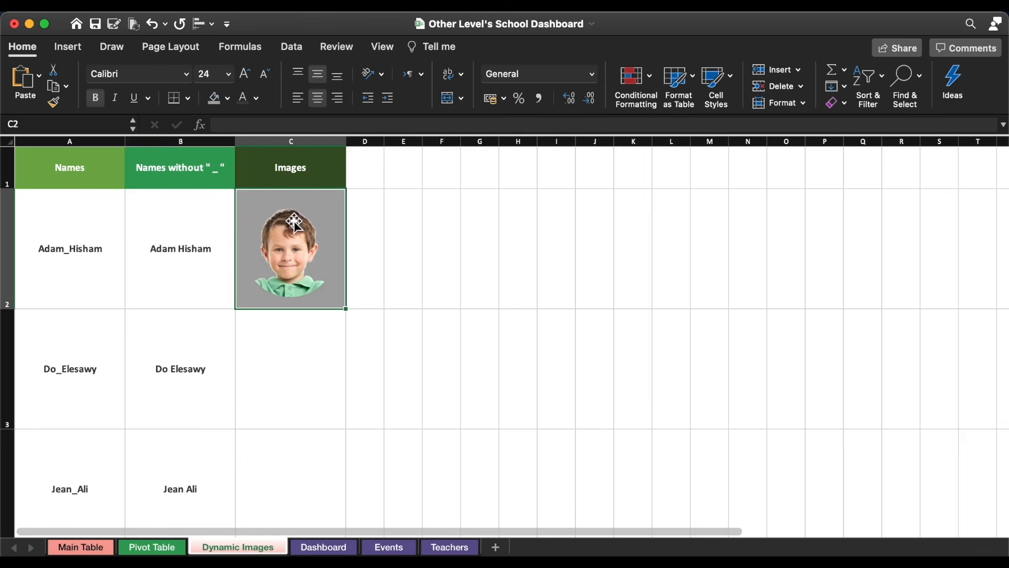
Draw a circle about 3.03" in diameter and centre it over the boy's picture in C2.
left_click(69, 47)
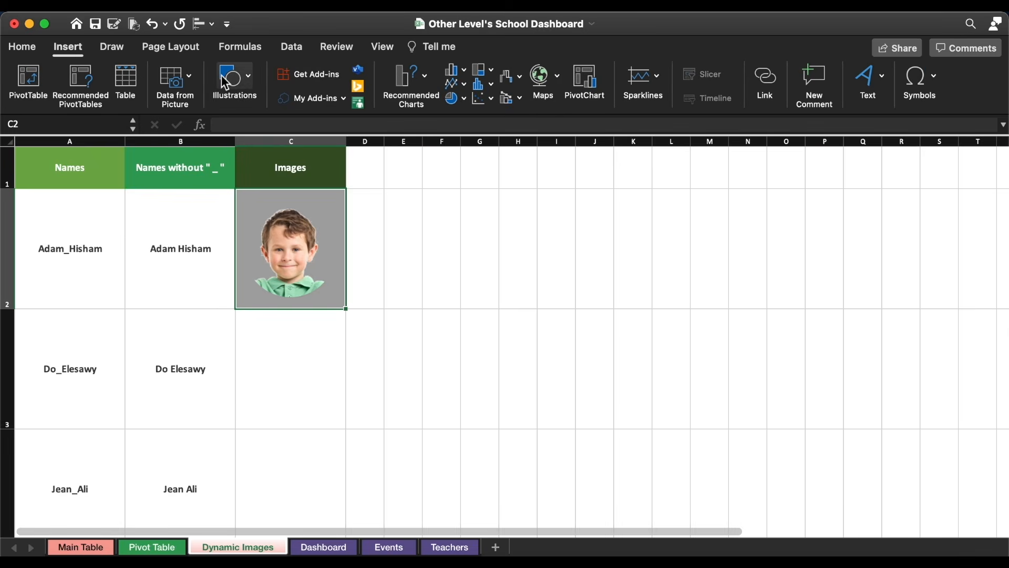
left_click(244, 84)
left_click(177, 124)
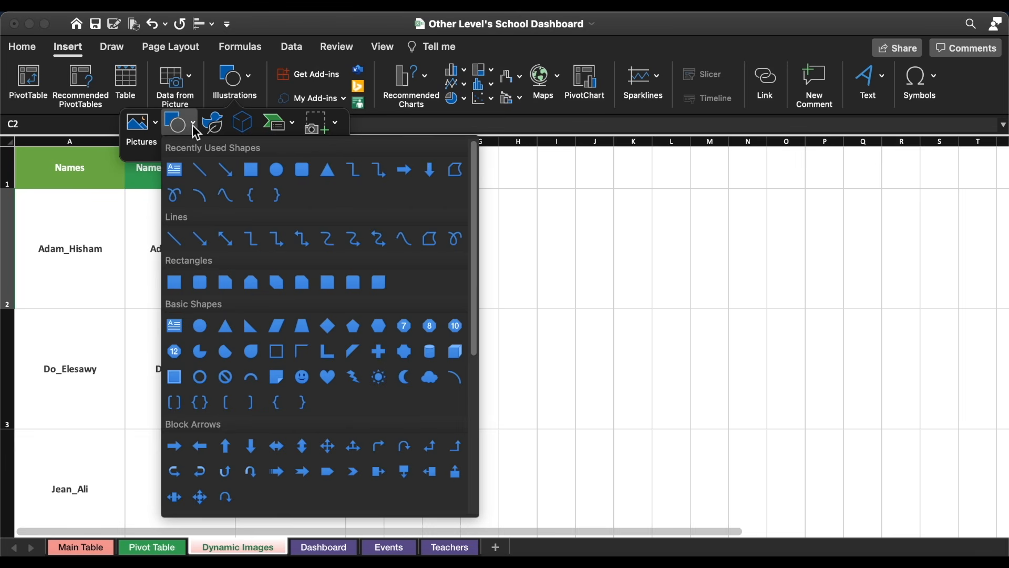
left_click(272, 170)
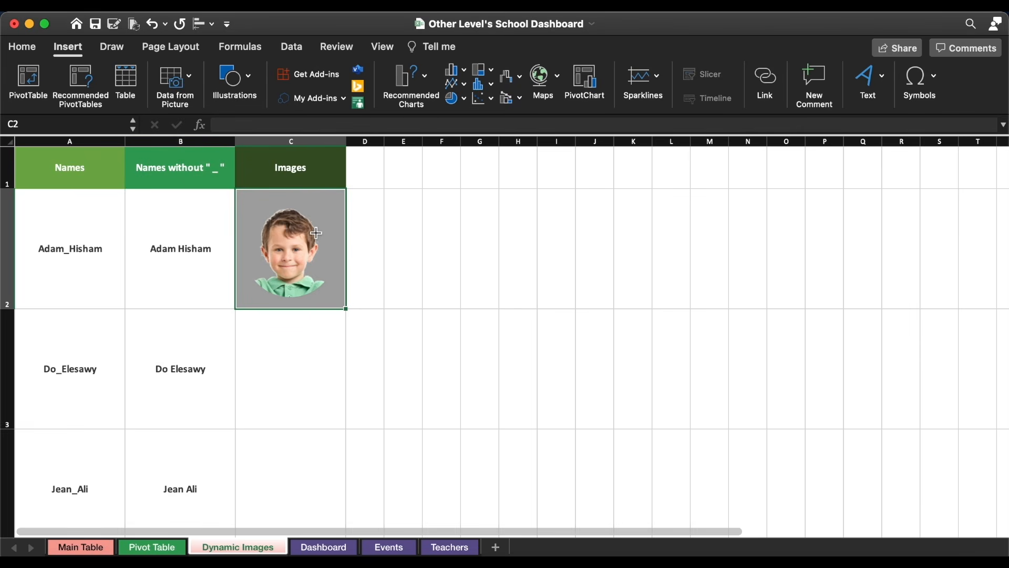
left_click_drag(314, 232, 404, 308)
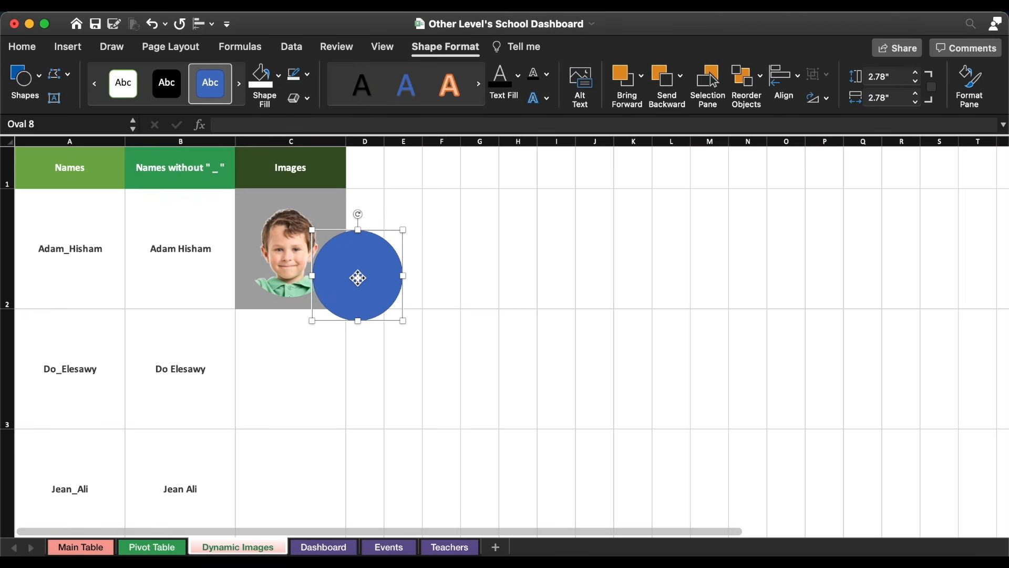
left_click_drag(358, 274, 288, 253)
left_click_drag(337, 298, 343, 295)
left_click_drag(301, 255, 299, 251)
Send the circle in C2 to the back, behind the boy's picture.
right_click(302, 256)
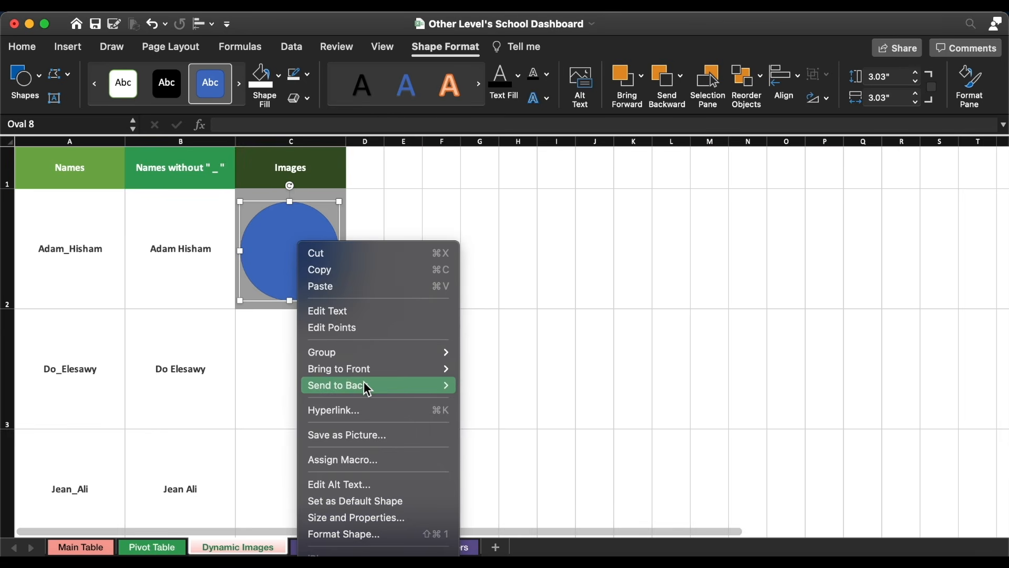
mouse_move(368, 386)
left_click(530, 396)
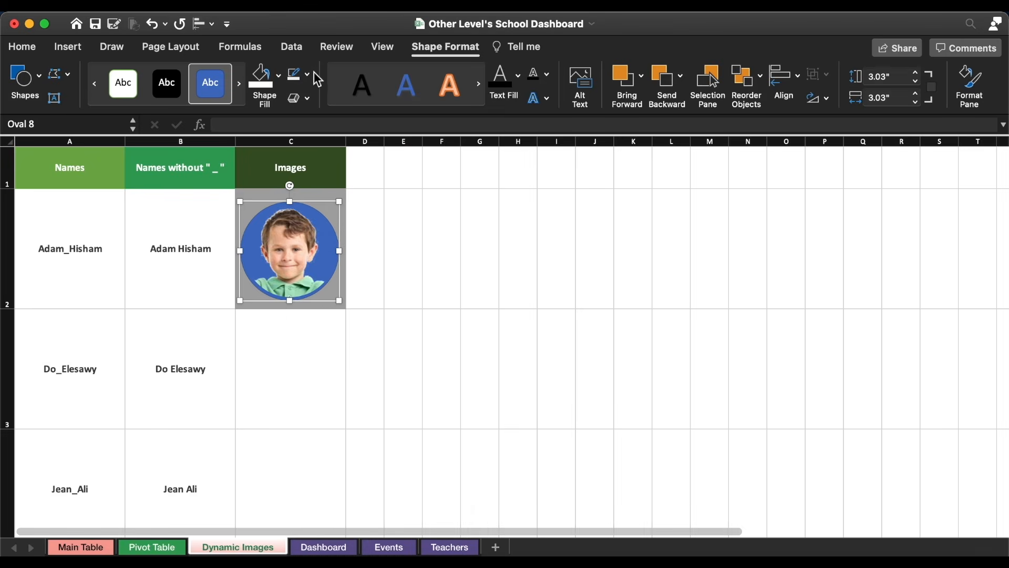
Remove the outline of the circle behind the boy's picture and fill it with white.
left_click(307, 74)
left_click(322, 118)
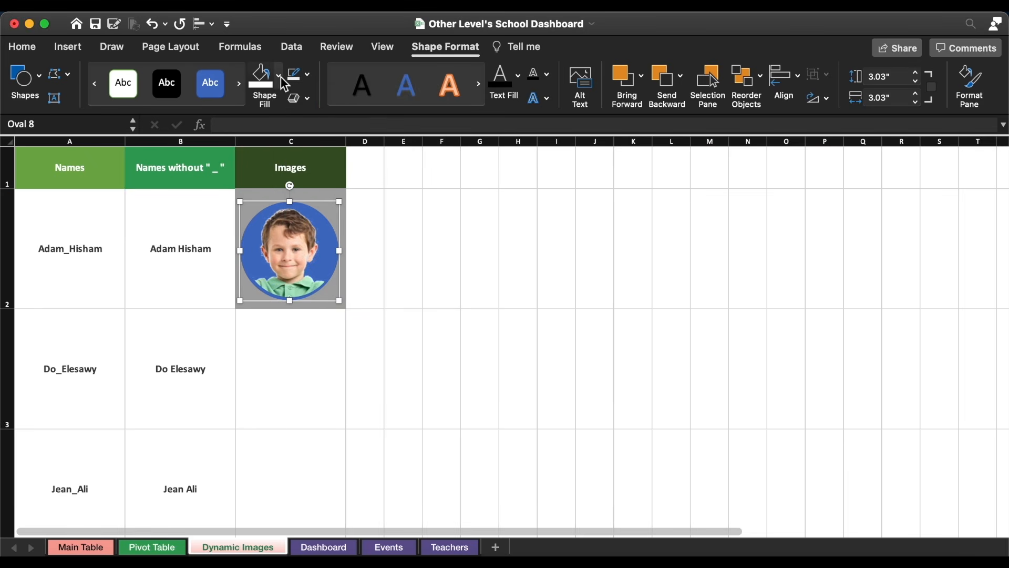
left_click(281, 77)
left_click(261, 166)
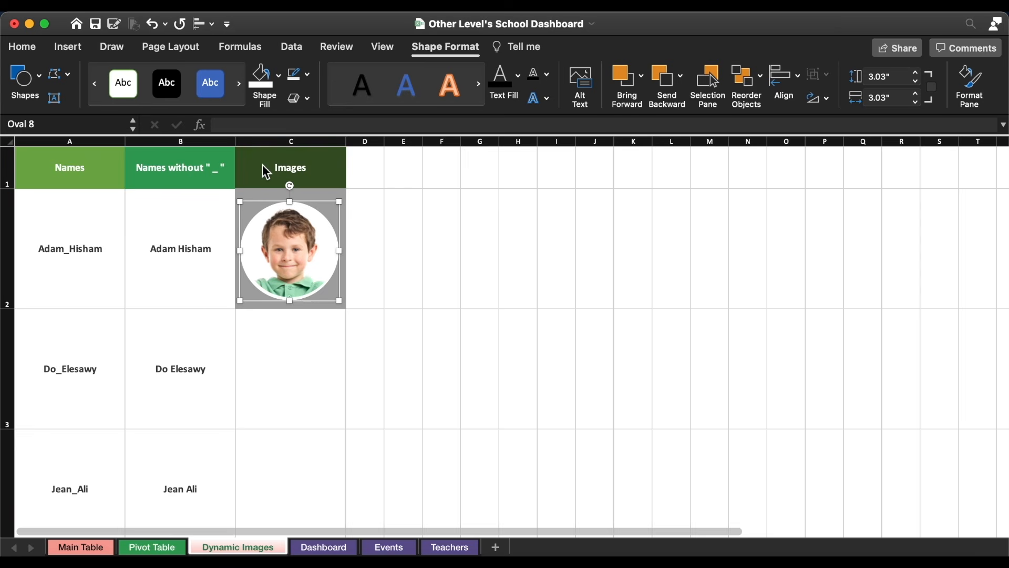
Draw a donut shape about 3.36" wide around the boy's picture and thin it to a narrow ring.
left_click(25, 77)
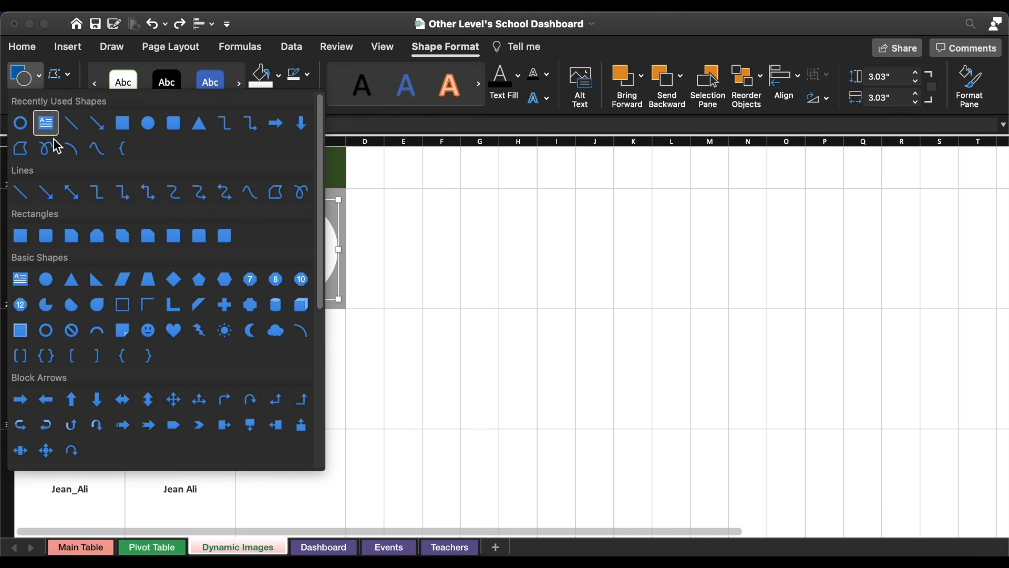
left_click(54, 326)
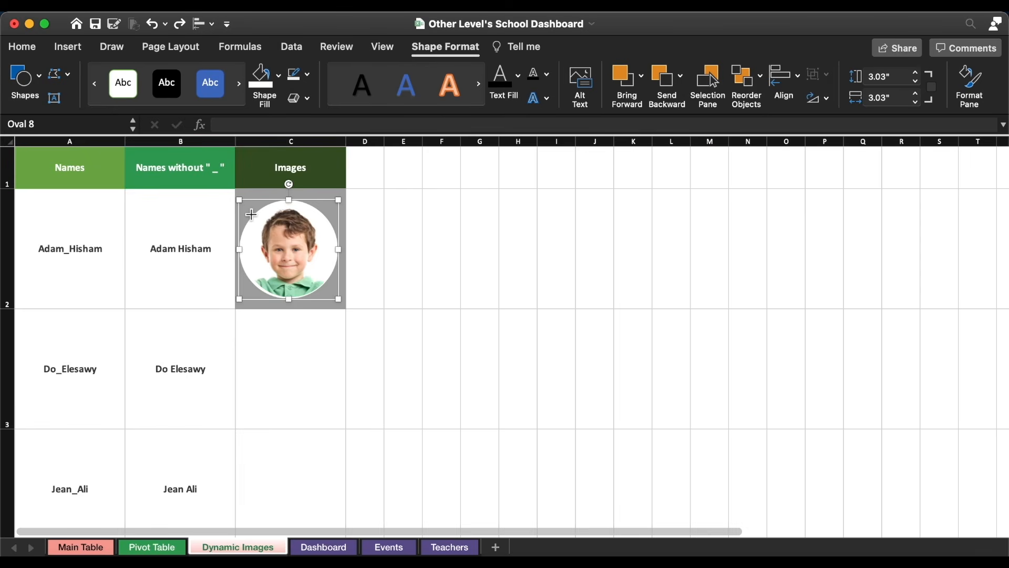
mouse_move(249, 207)
left_mouse_down()
mouse_move(356, 310)
mouse_move(330, 314)
mouse_move(325, 282)
left_mouse_up()
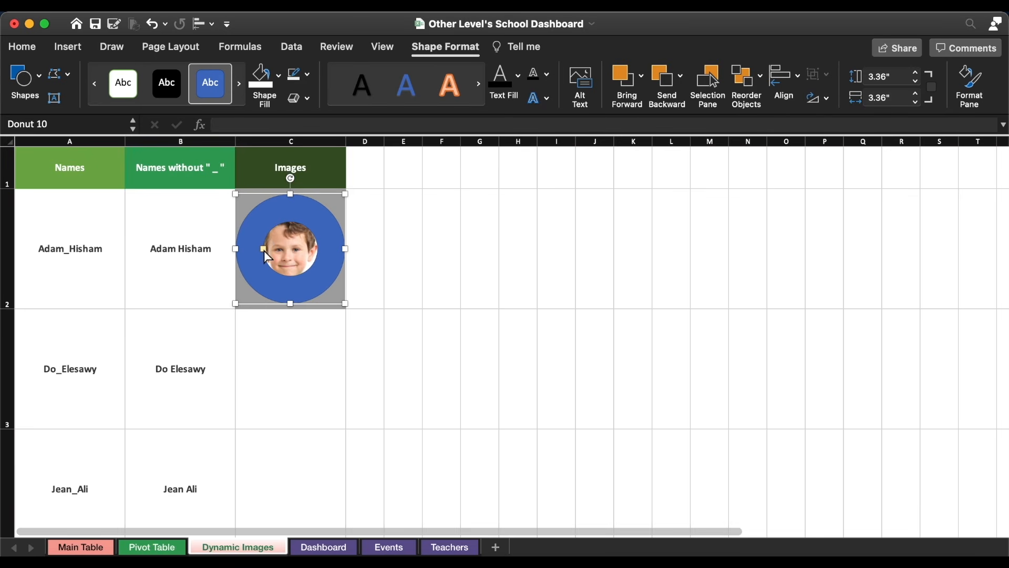
left_click_drag(264, 250, 247, 245)
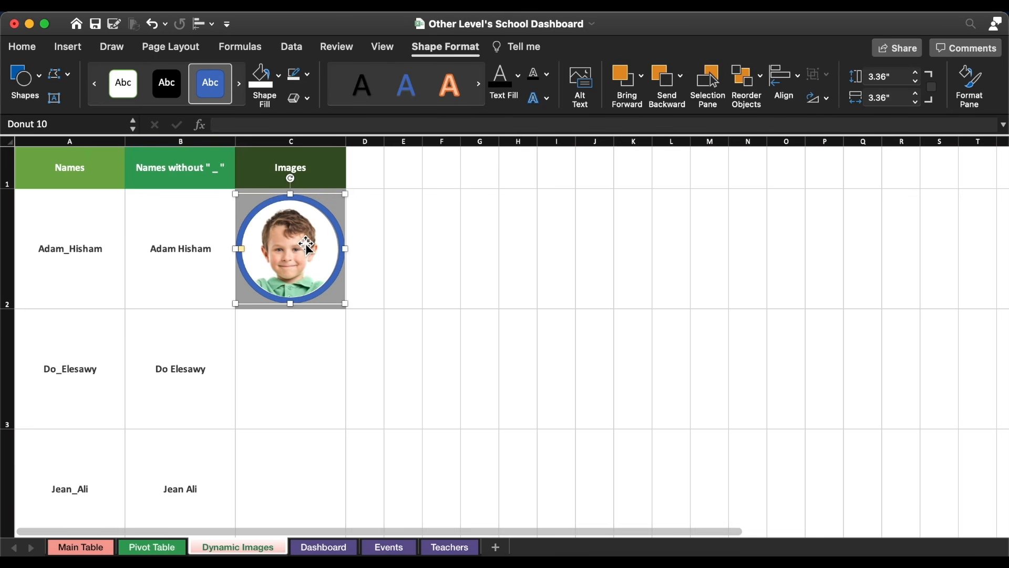
Align the boy's picture, the white circle and the donut ring with each other by horizontal centre and vertical middle.
left_click(326, 231, "shift")
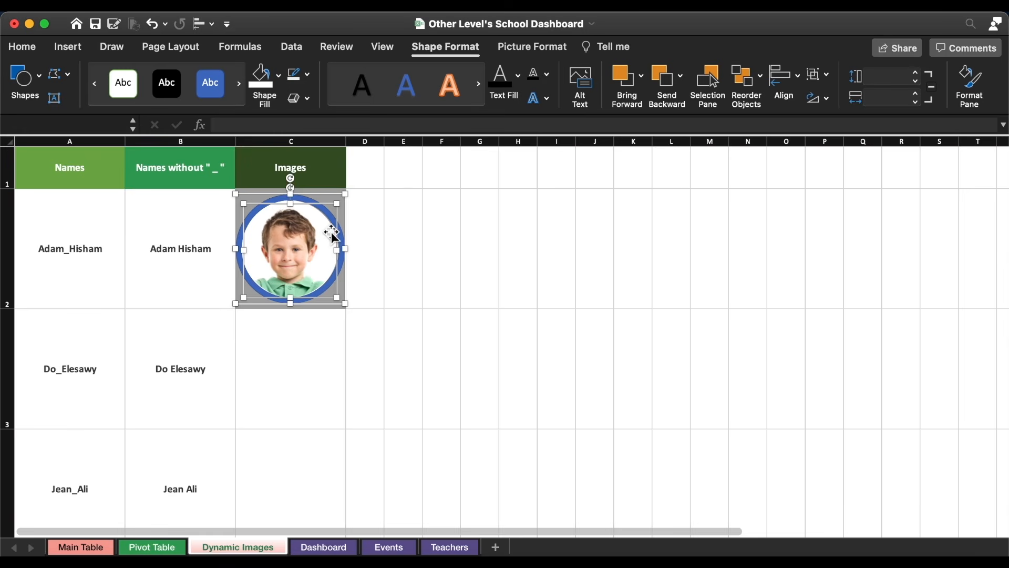
left_click(302, 204, "shift")
left_click(312, 211)
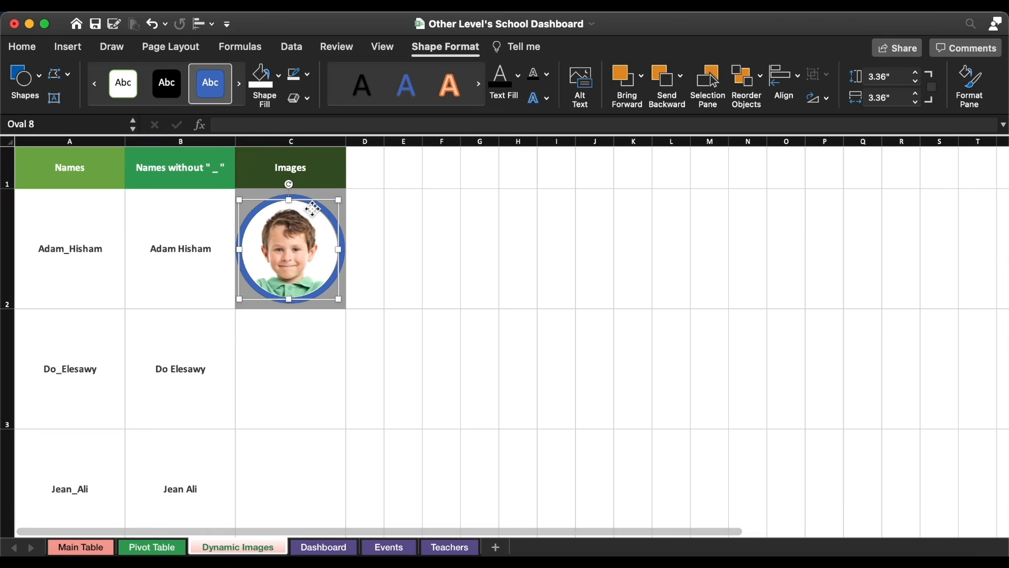
left_click(345, 249, "shift")
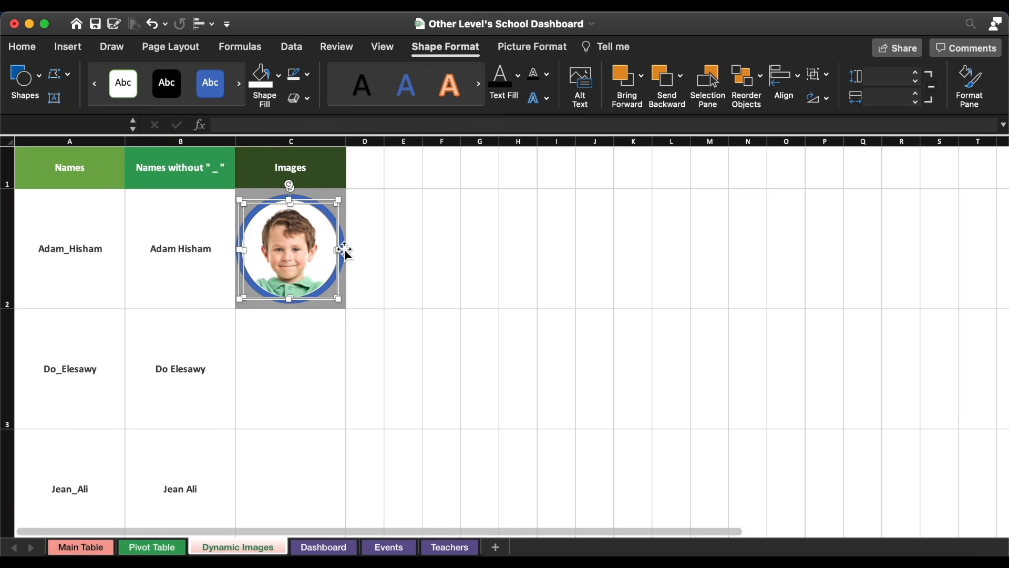
left_click(205, 24)
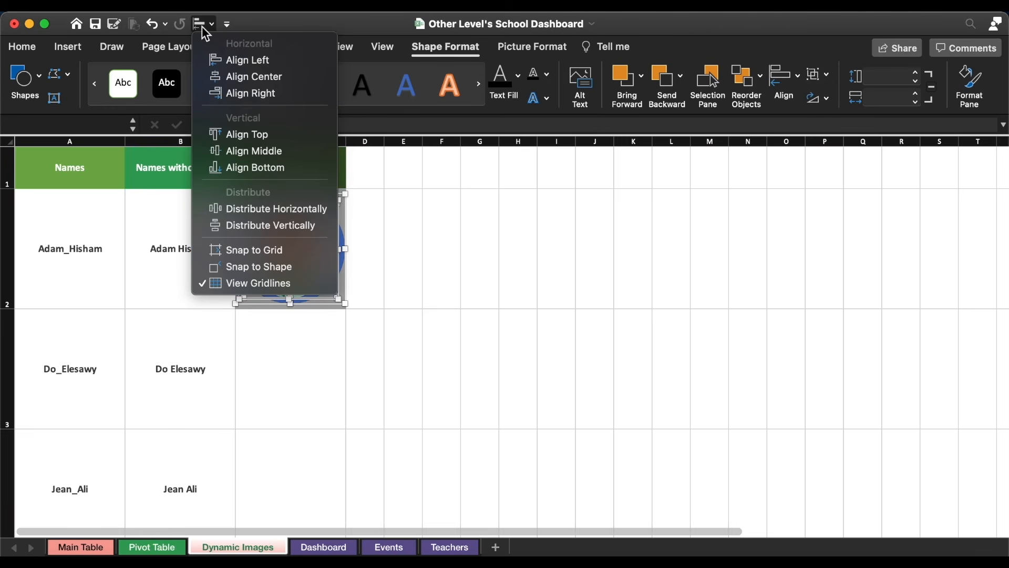
left_click(274, 79)
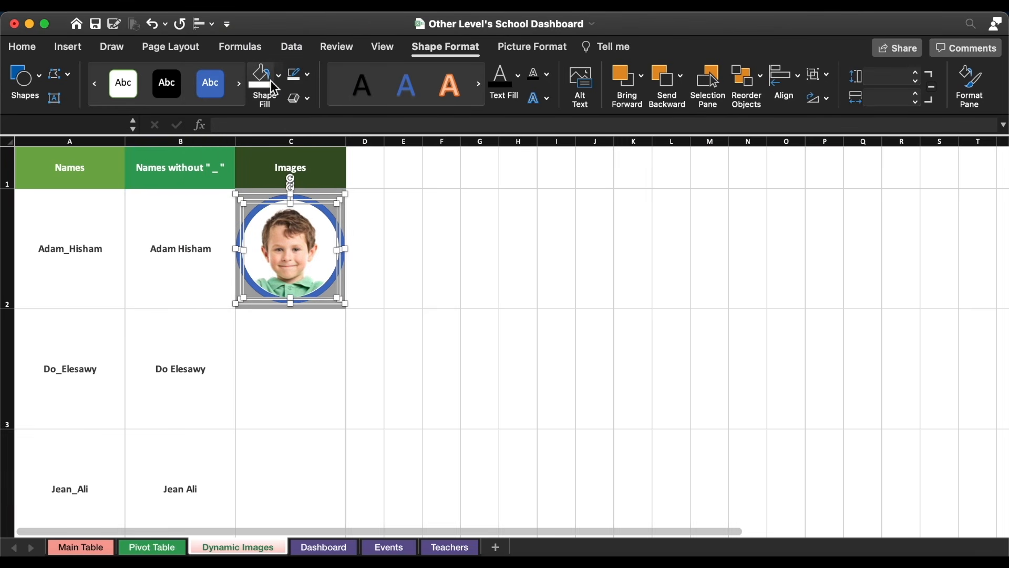
left_click(205, 24)
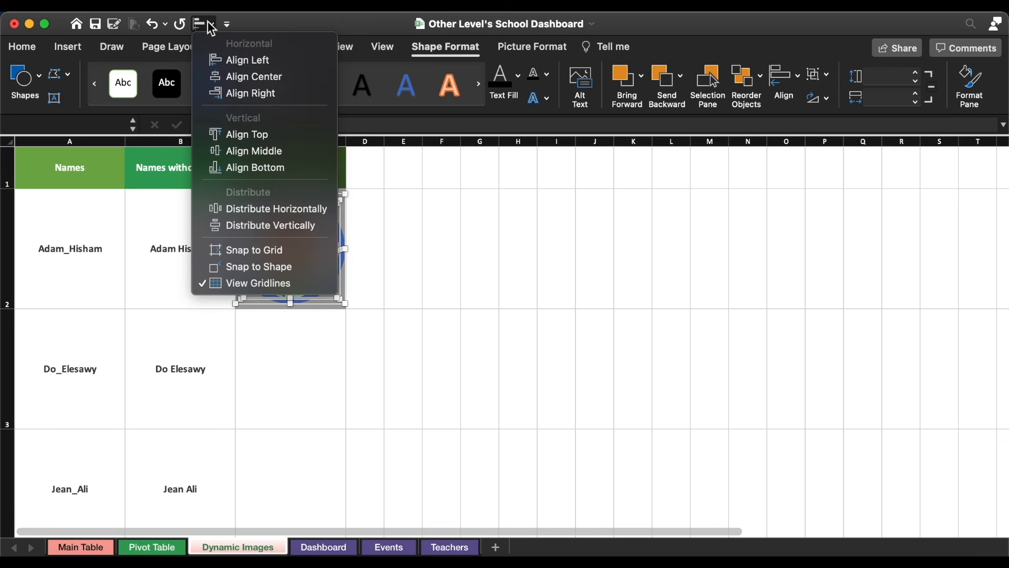
left_click(249, 151)
Fill the donut ring around the boy's picture in C2 with a medium grey theme colour.
left_click(22, 46)
left_click(227, 98)
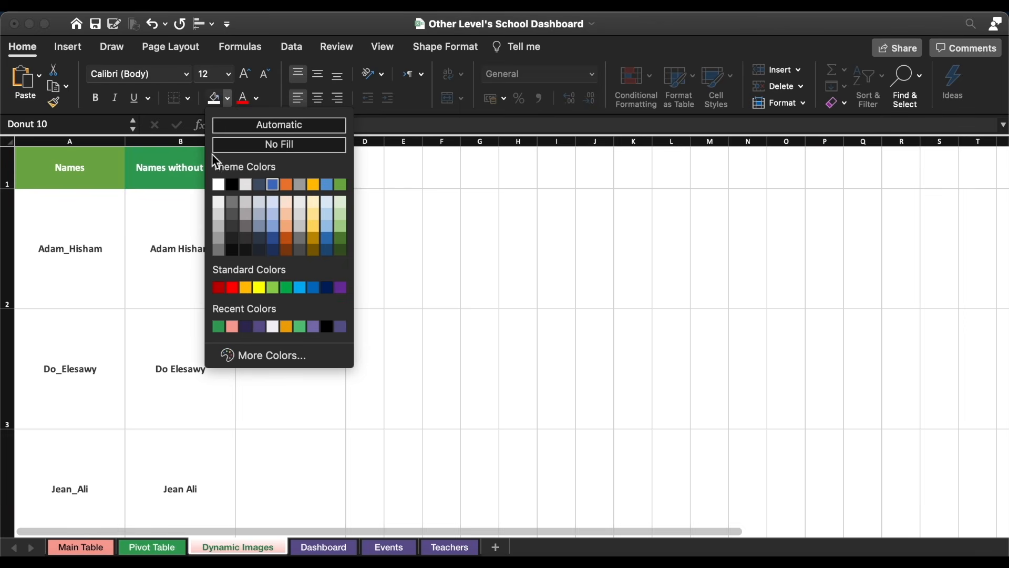
left_click(219, 239)
left_click(258, 550)
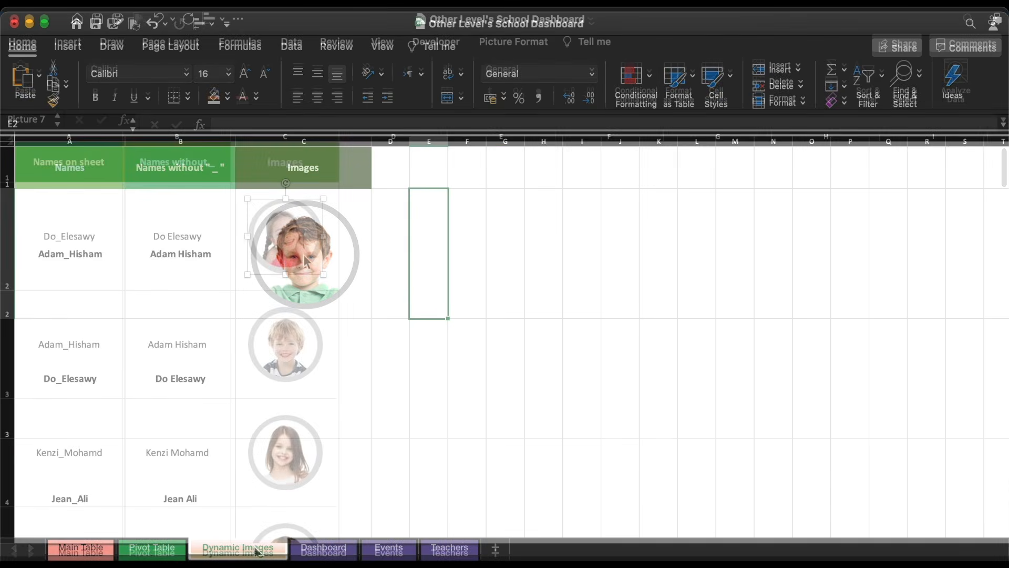
right_click(305, 255)
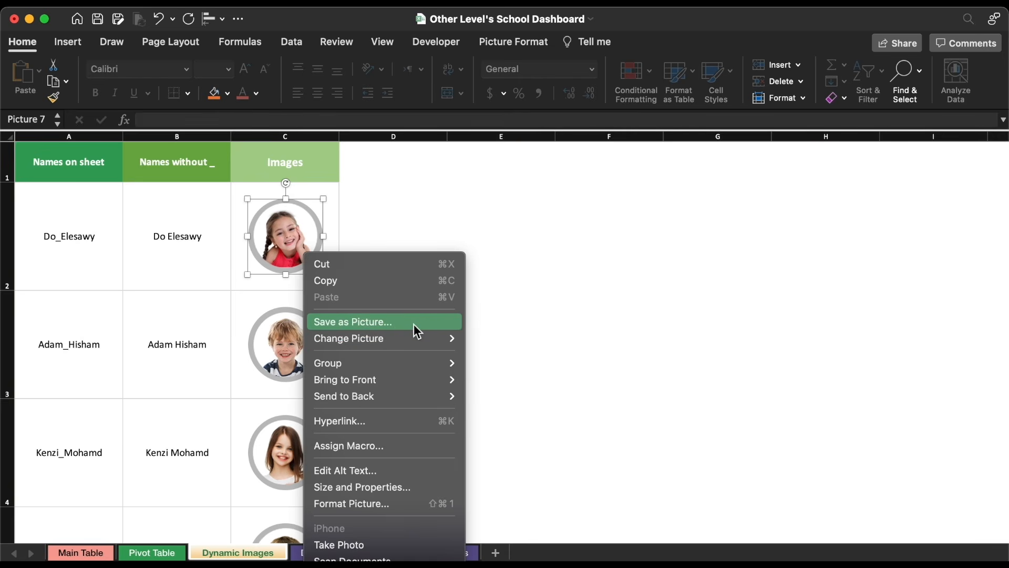
left_click(510, 318)
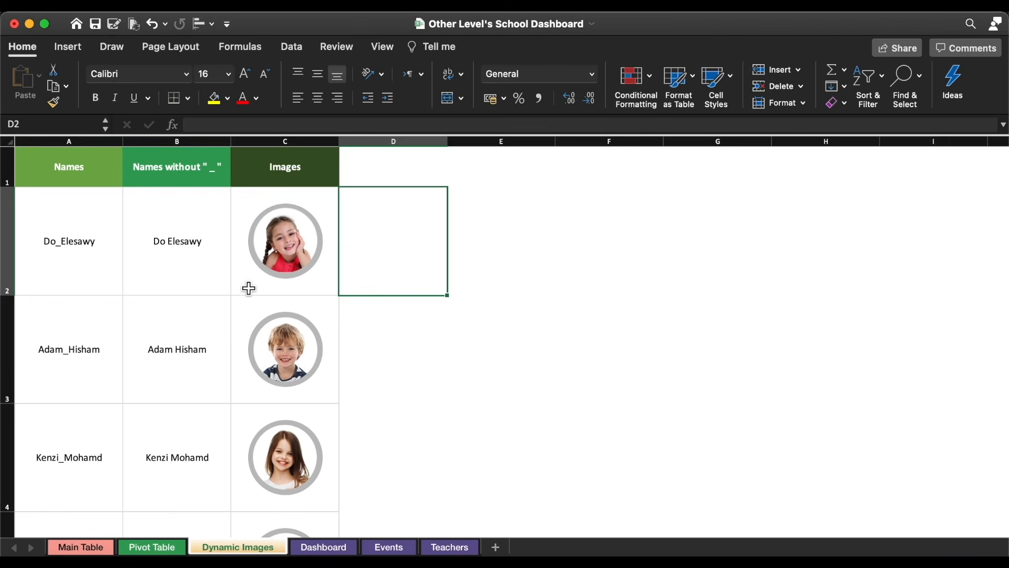
Define the cell name of C2 as the underscored student name copied from A2.
left_click(249, 288)
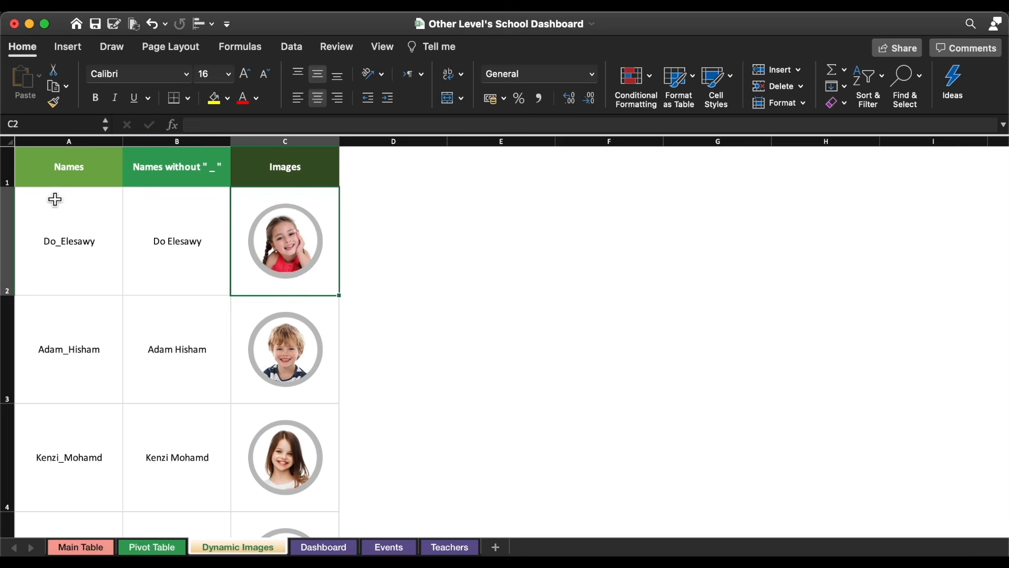
left_click(68, 244)
left_click_drag(266, 125, 172, 124)
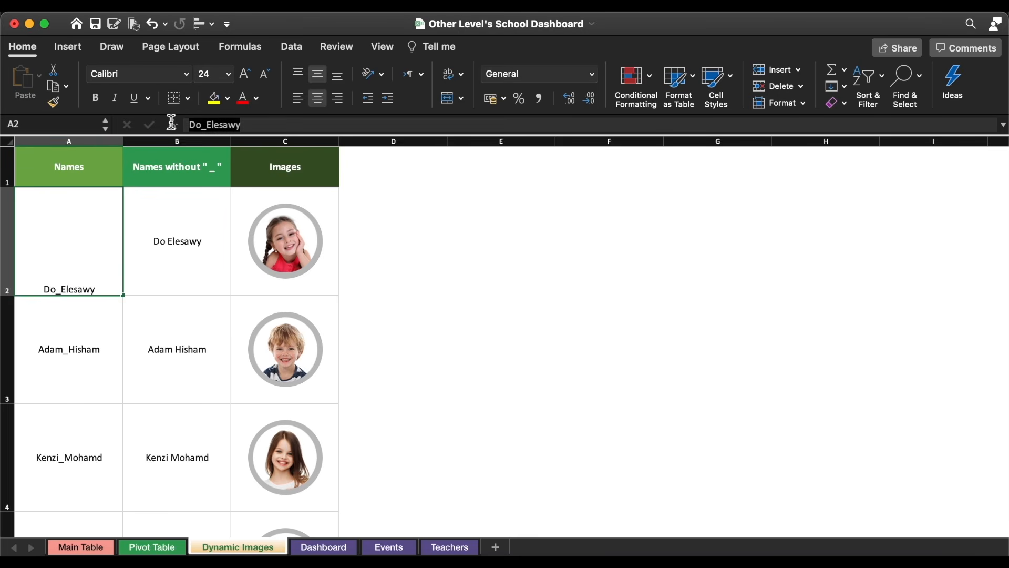
right_click(221, 124)
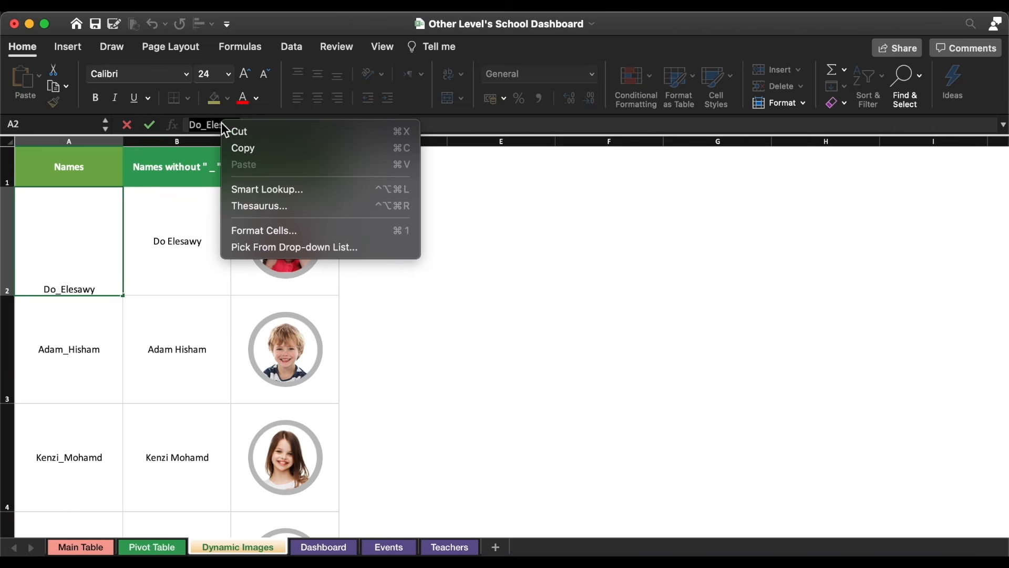
left_click(251, 148)
left_click(247, 287)
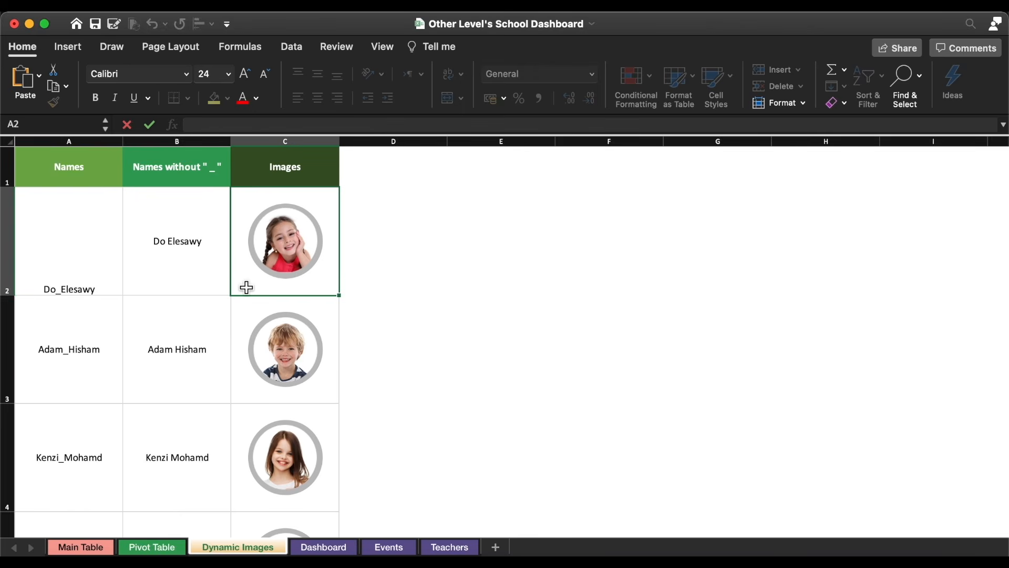
left_click(26, 125)
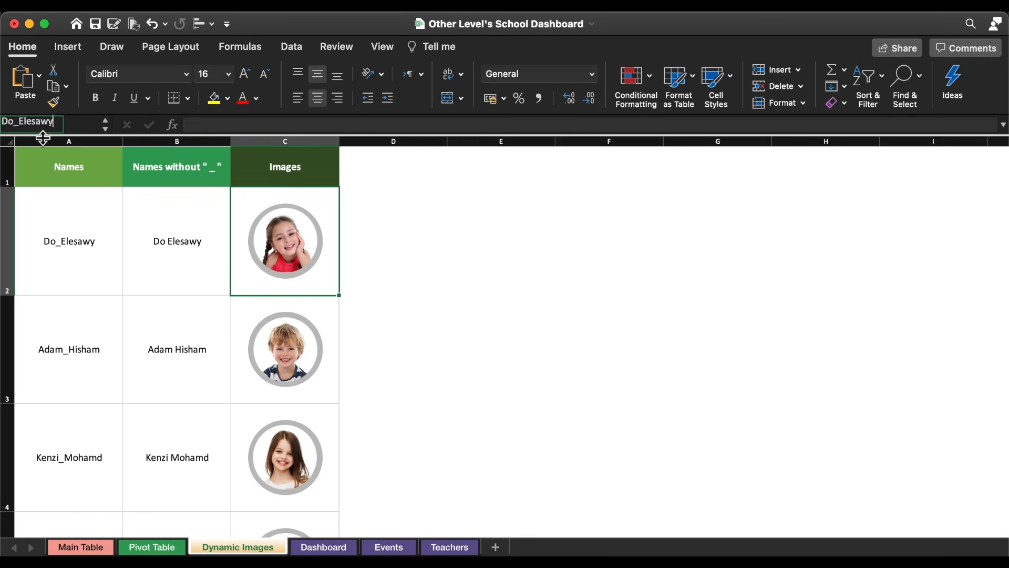
key("Return")
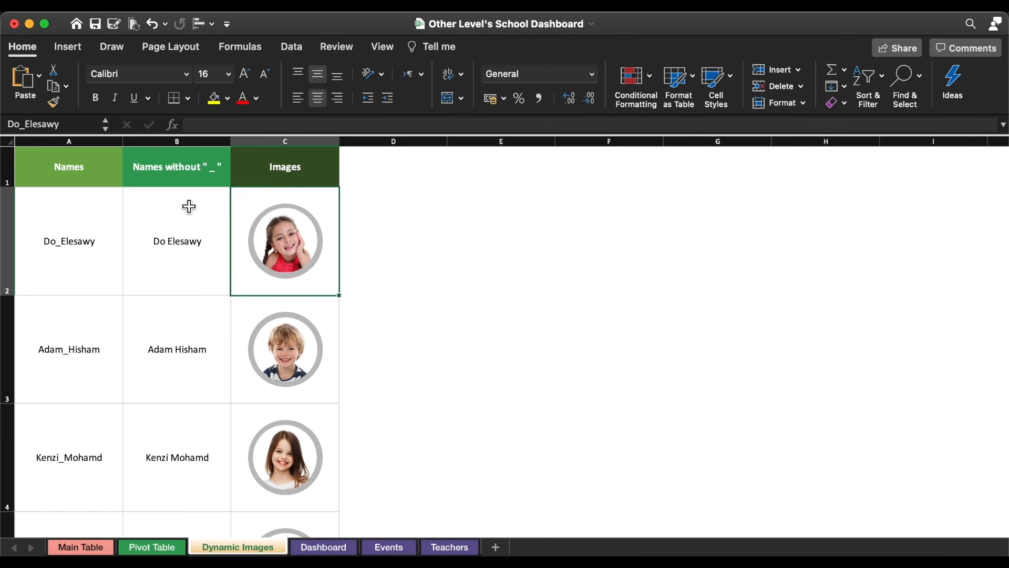
Define the cell name of C3 as the underscored student name copied from A3.
left_click(102, 330)
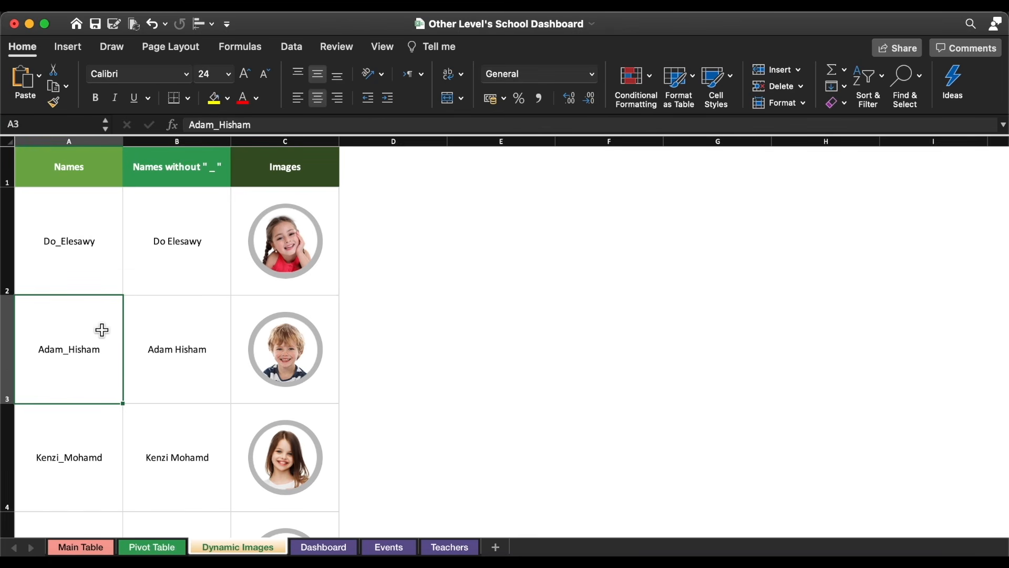
left_click_drag(274, 127, 188, 123)
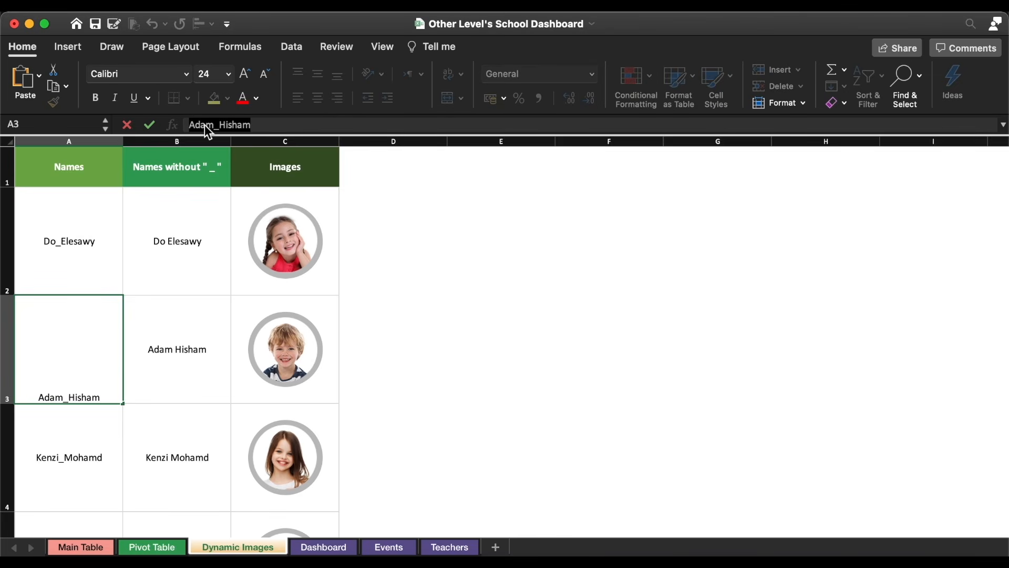
right_click(209, 131)
left_click(260, 151)
left_click(240, 393)
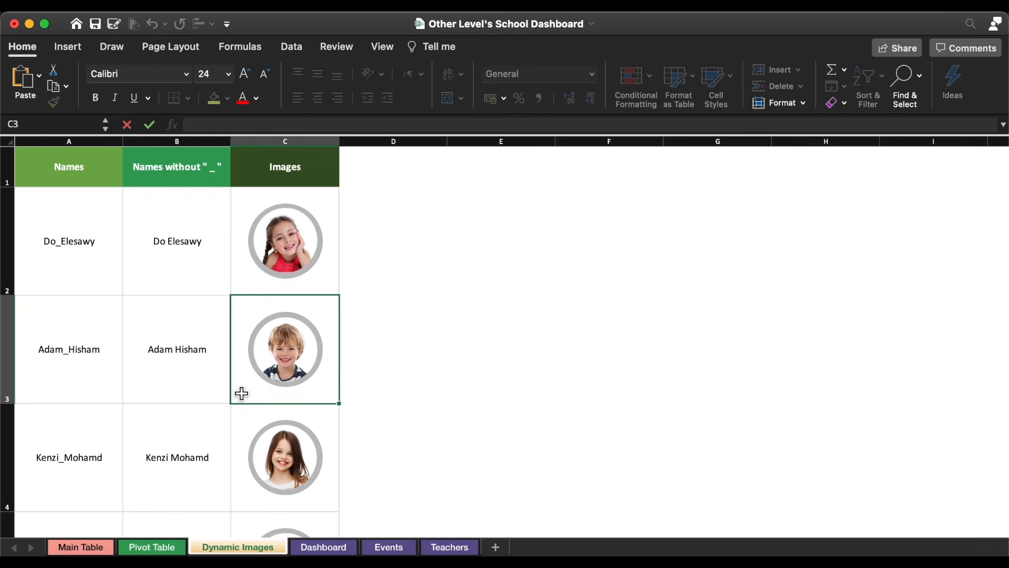
left_click(36, 124)
key("super+v")
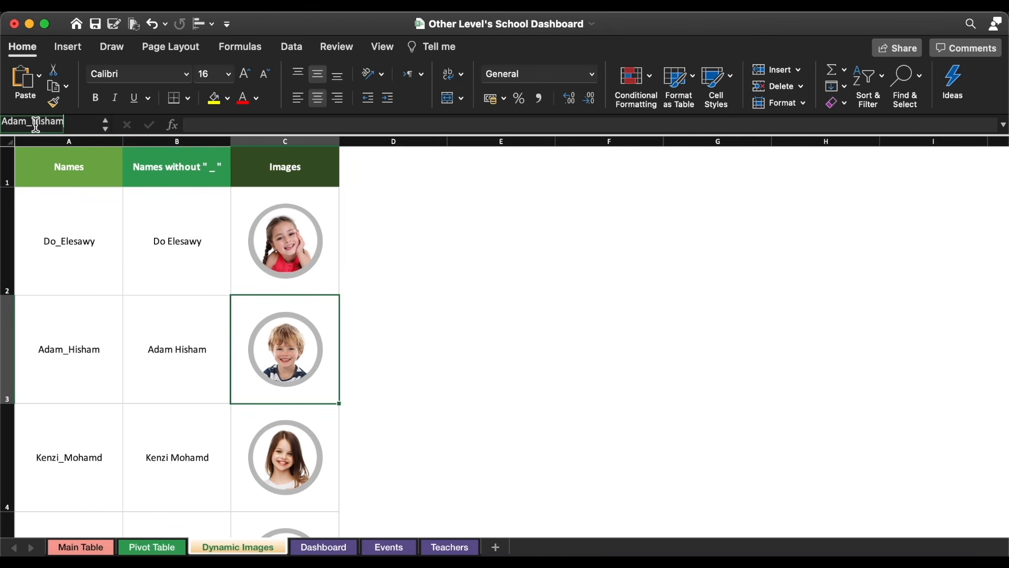
key("Return")
Define the cell name of C4 as the underscored student name copied from A4.
scroll(284, 462, "down", 3)
left_click(82, 277)
left_click_drag(286, 128, 188, 126)
right_click(219, 125)
left_click(236, 149)
left_click(243, 338)
left_click(70, 124)
key("super+v")
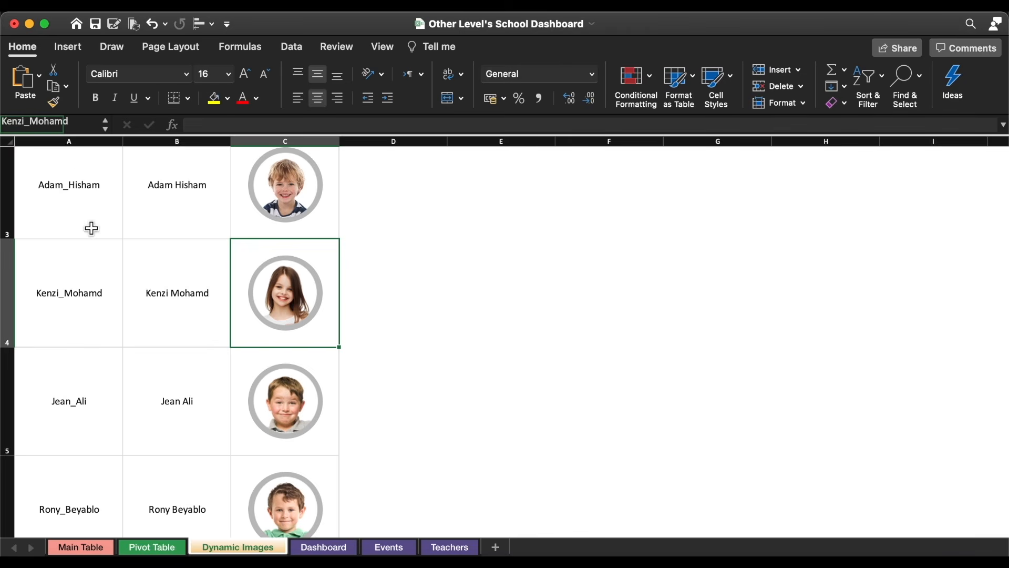
key("Return")
Define the cell name of C5 as the underscored student name copied from A5.
left_click(113, 395)
double_click(238, 126)
key("super+c")
left_click(244, 443)
left_click(69, 126)
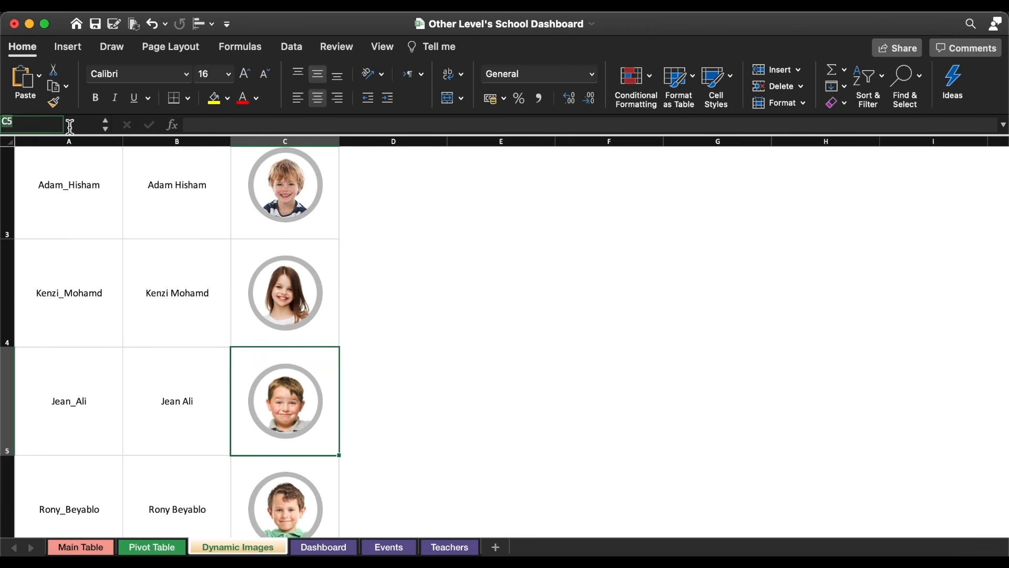
key("super+v")
key("Return")
Define the cell name of C6 as the underscored student name copied from A6.
scroll(203, 286, "down", 4)
left_click(106, 294)
double_click(239, 126)
key("super+c")
left_click(247, 250)
left_click(70, 125)
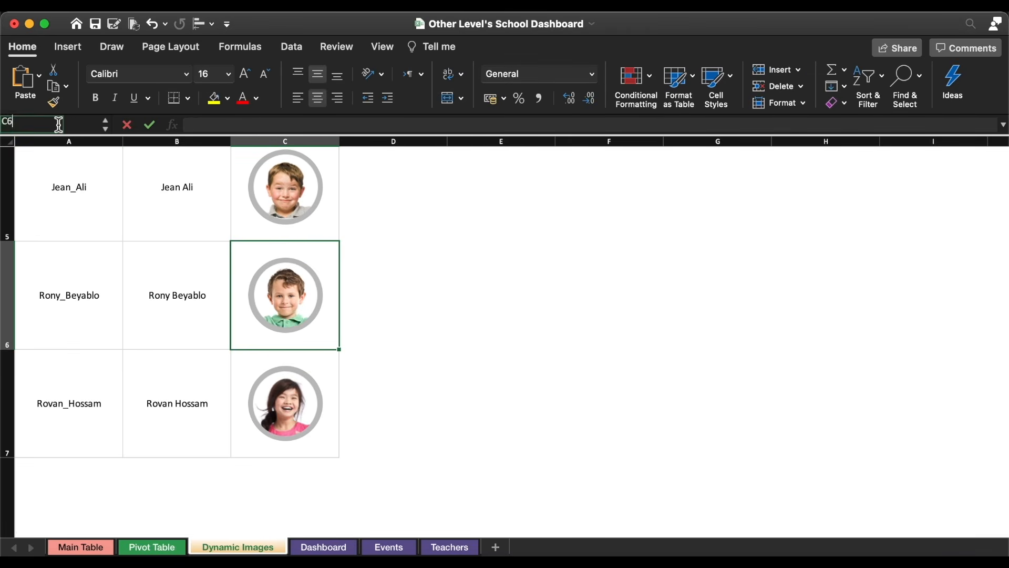
key("super+v")
key("Return")
Define the cell name of C7 as the underscored student name copied from A7.
left_click(105, 405)
left_click(257, 125)
double_click(258, 125)
key("super+c")
left_click(283, 405)
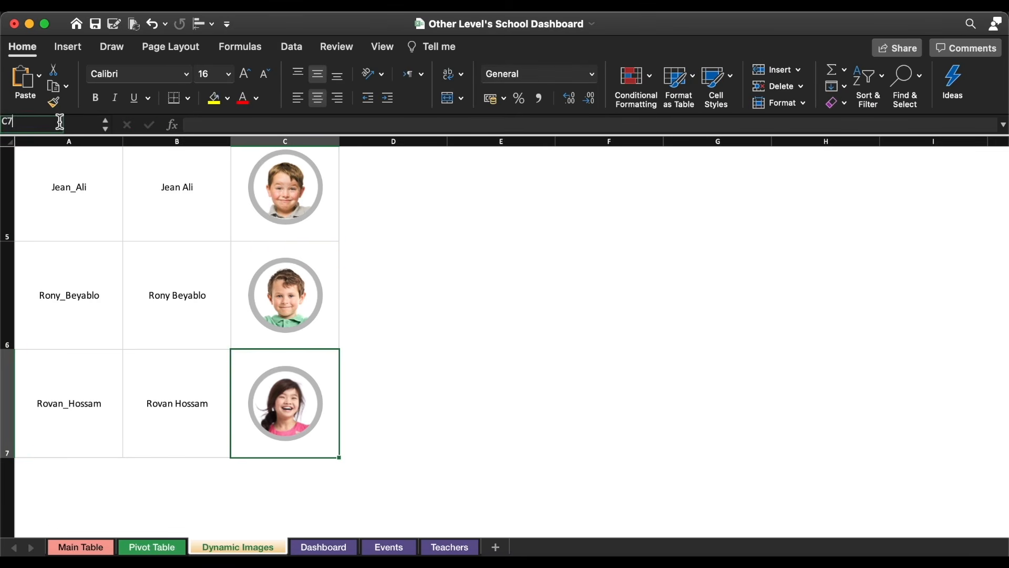
left_click(69, 124)
key("super+v")
key("Return")
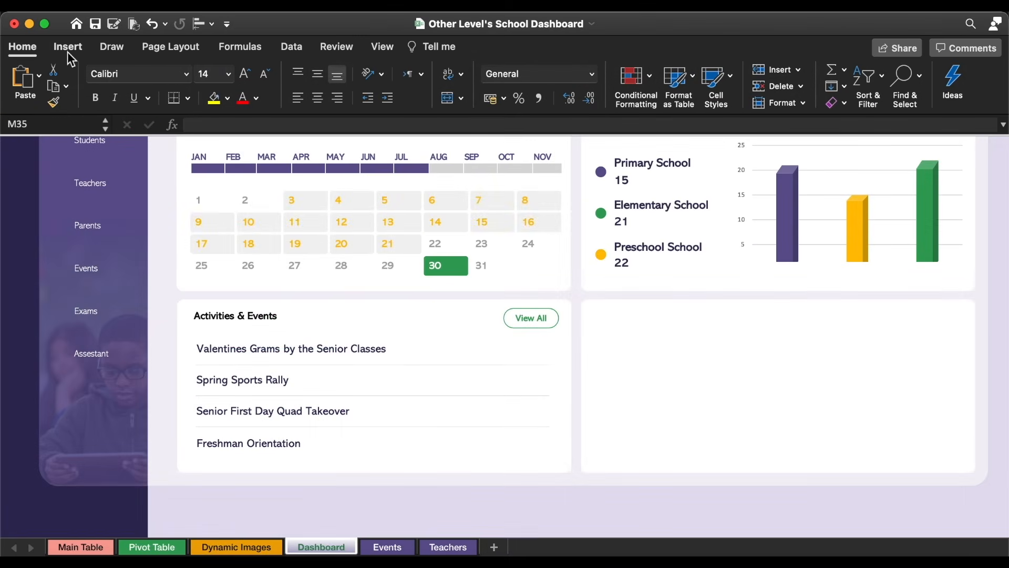
On the Dashboard sheet, draw a rounded rectangle about 2.05" wide and 2.8" high in the empty card beside Activities & Events.
left_click(68, 47)
left_click(244, 84)
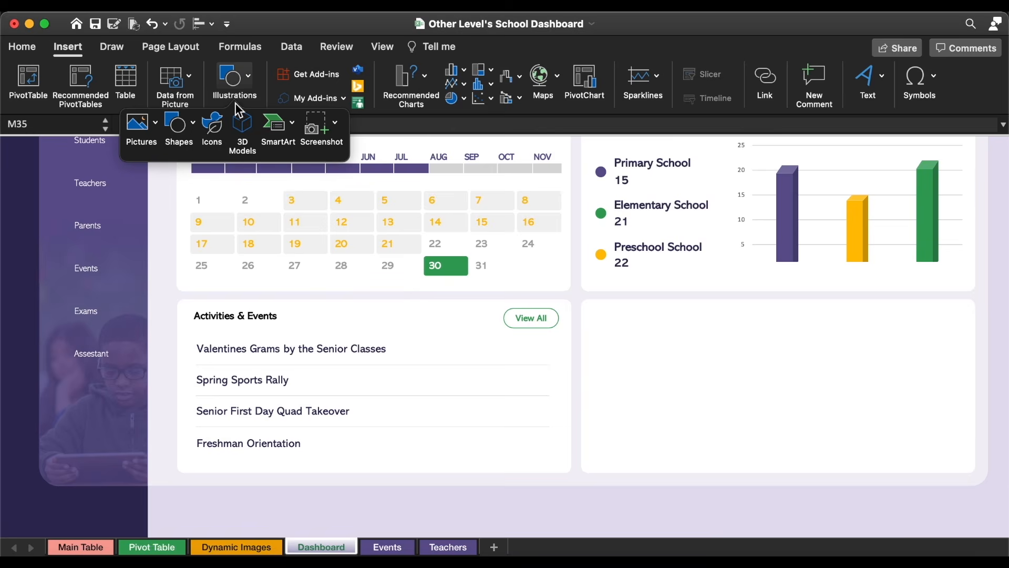
left_click(178, 128)
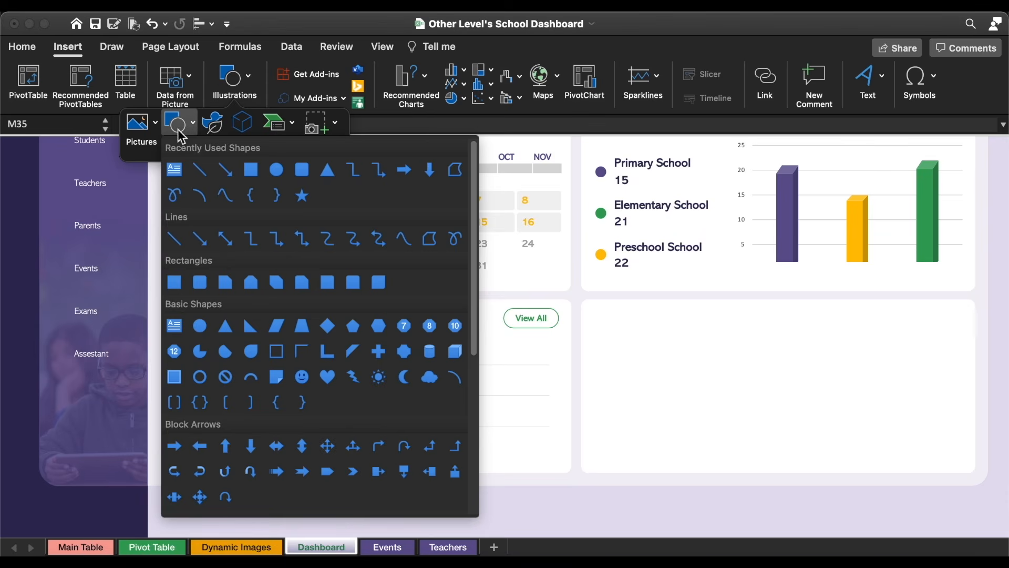
left_click(306, 174)
left_click_drag(599, 310, 712, 462)
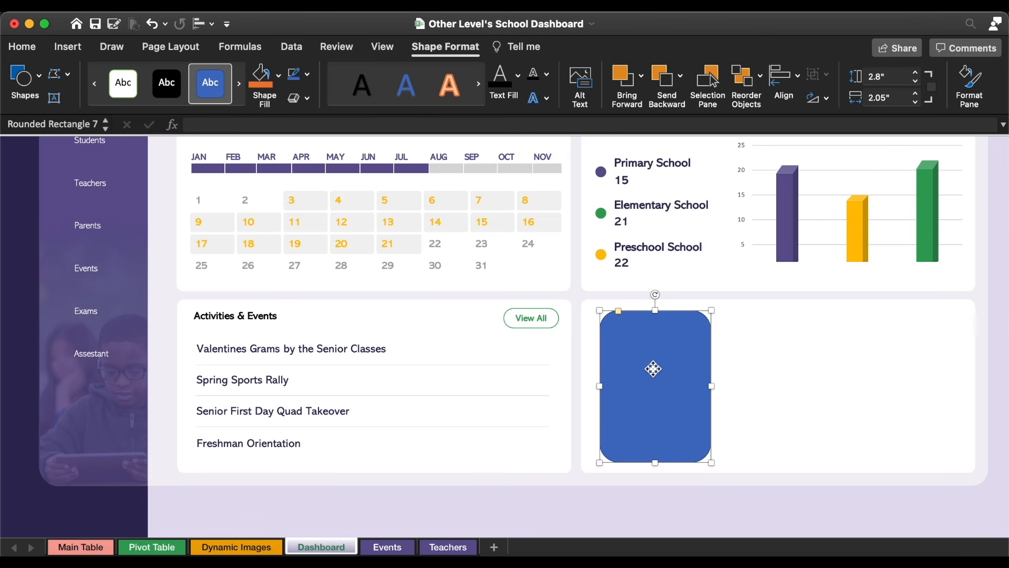
Duplicate the rounded rectangle twice to form a row of three in the card and distribute them horizontally.
left_click_drag(653, 368, 902, 356)
left_click(787, 363, "shift")
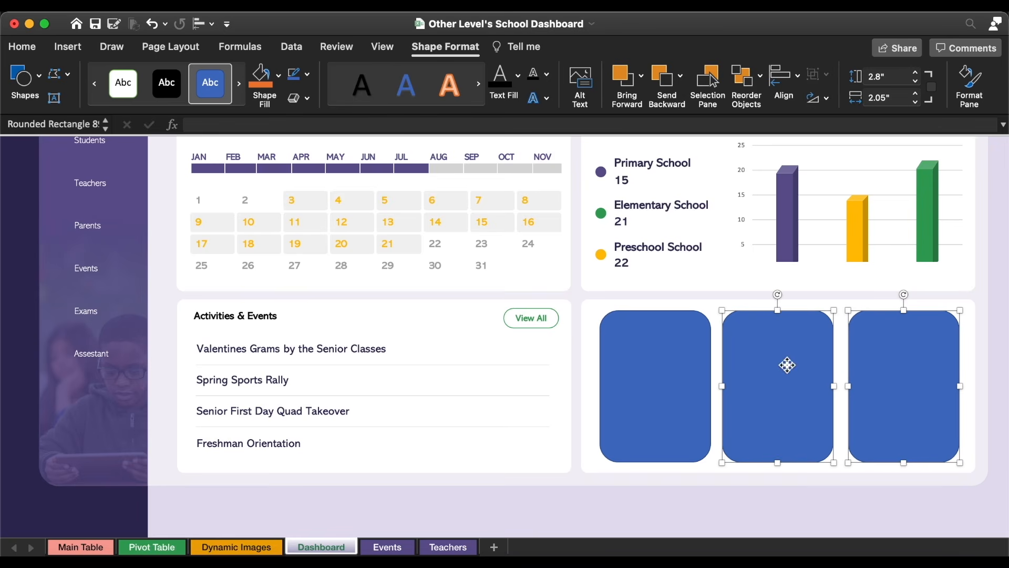
left_click(677, 379, "shift")
left_click(210, 23)
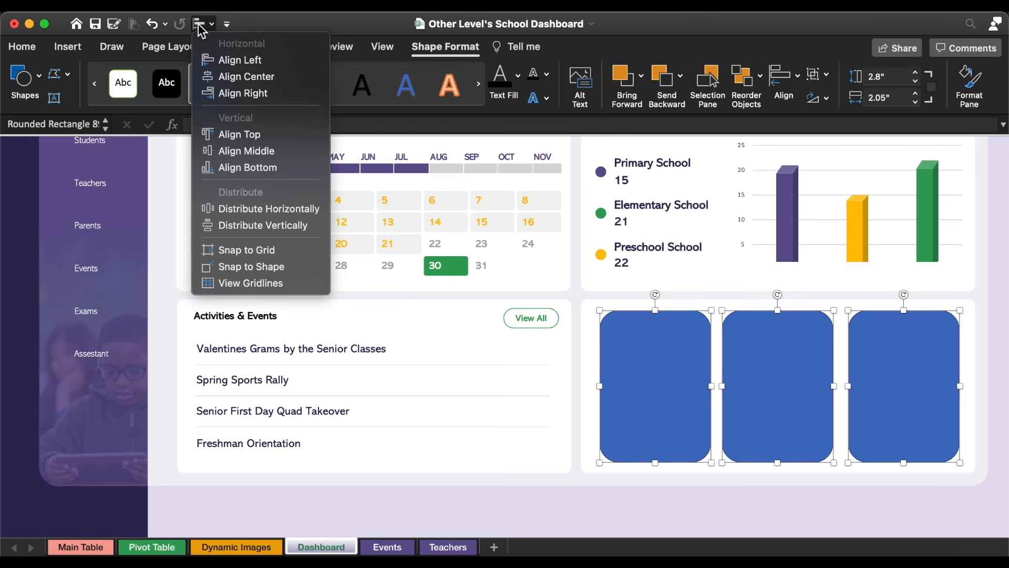
left_click(239, 213)
Remove the outline of the three rounded rectangles and fill them with green.
left_click(305, 77)
left_click(335, 126)
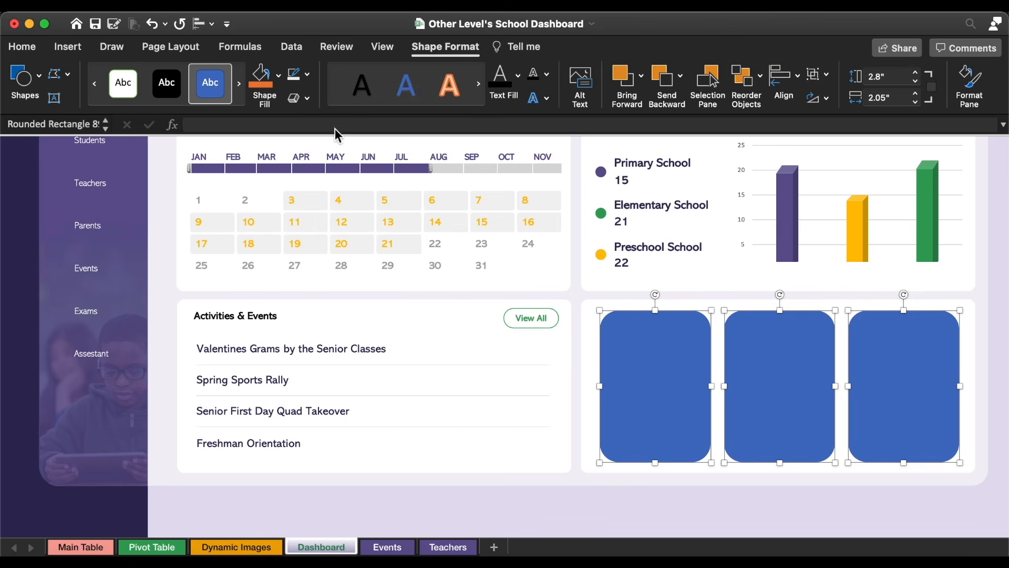
left_click(279, 75)
left_click(267, 310)
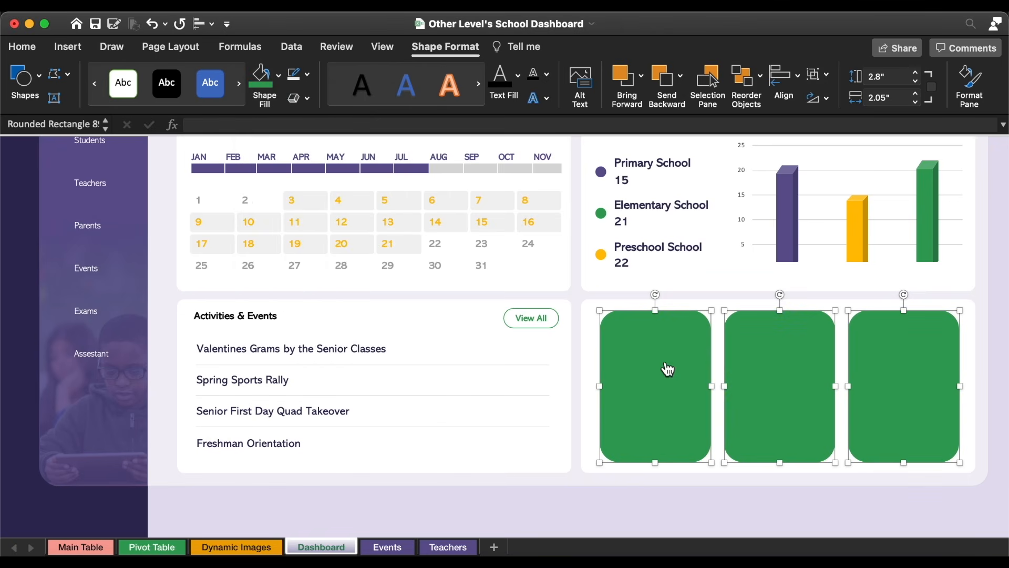
Fill the middle rounded rectangle with purple and the third one with golden yellow.
left_click(279, 75)
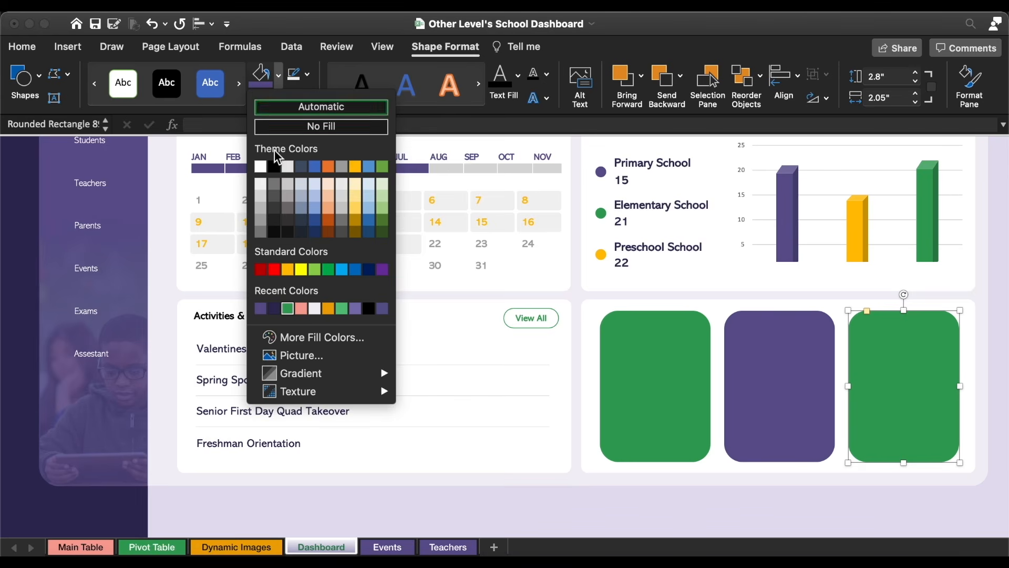
left_click(291, 271)
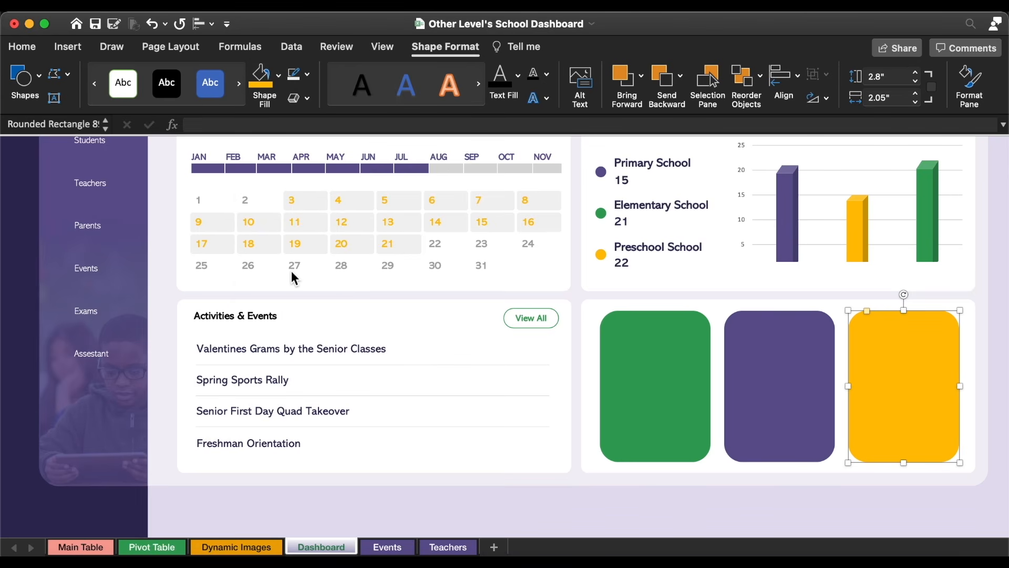
Reduce the corner rounding of the green, purple and golden yellow rounded rectangles.
left_click(638, 324)
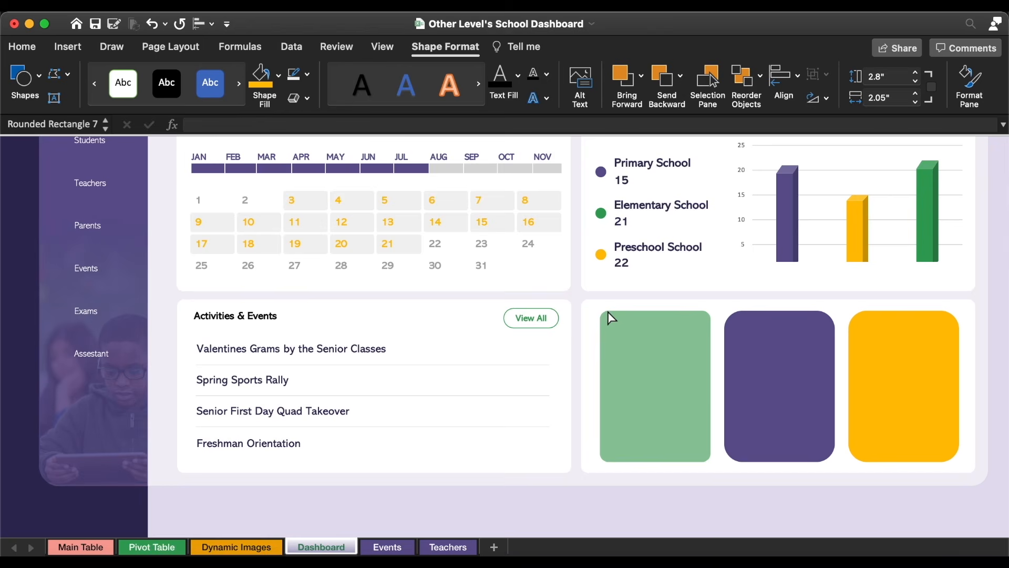
left_click(742, 314)
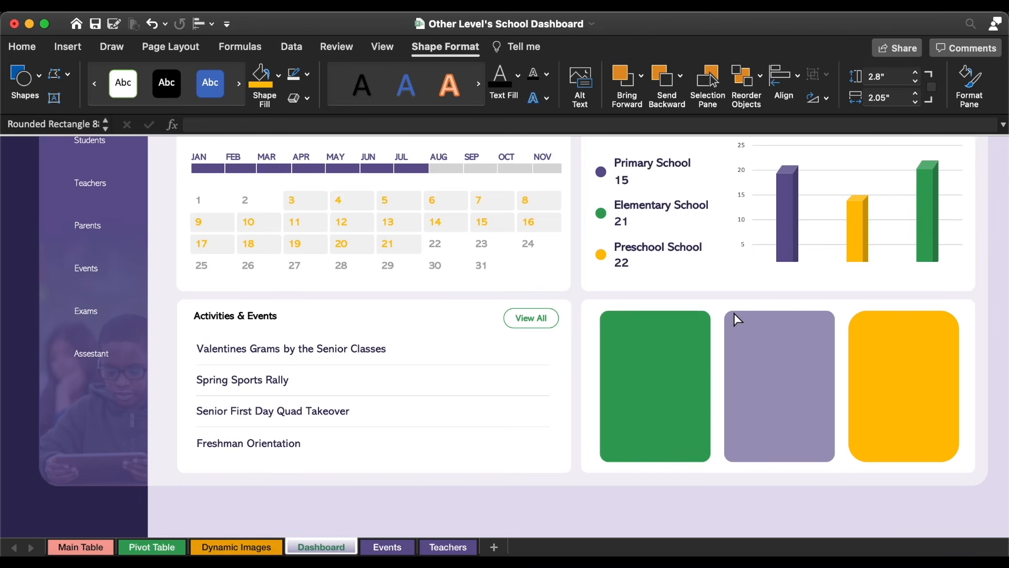
left_click(908, 374)
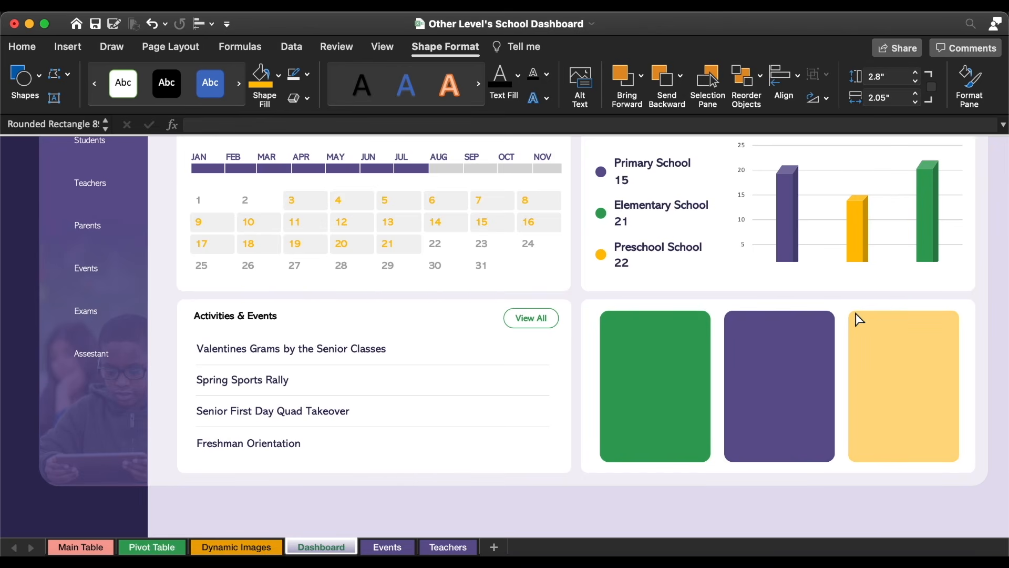
Duplicate the green card as a bar about 1.81" wide and 0.59" high near its lower edge, and fill it light green.
left_click(654, 370)
left_click_drag(654, 370, 673, 315)
left_click_drag(675, 255, 691, 430)
left_click(278, 75)
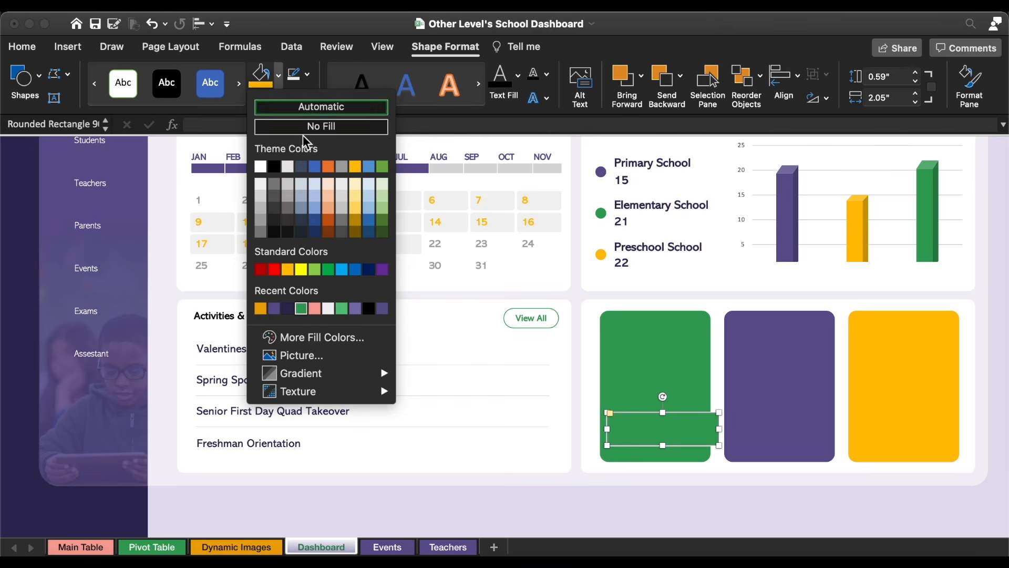
left_click(341, 309)
left_click_drag(721, 431, 704, 435)
Copy the light green bar onto the purple and yellow cards, filling the copies light purple and darker orange respectively.
left_click_drag(669, 424, 793, 425)
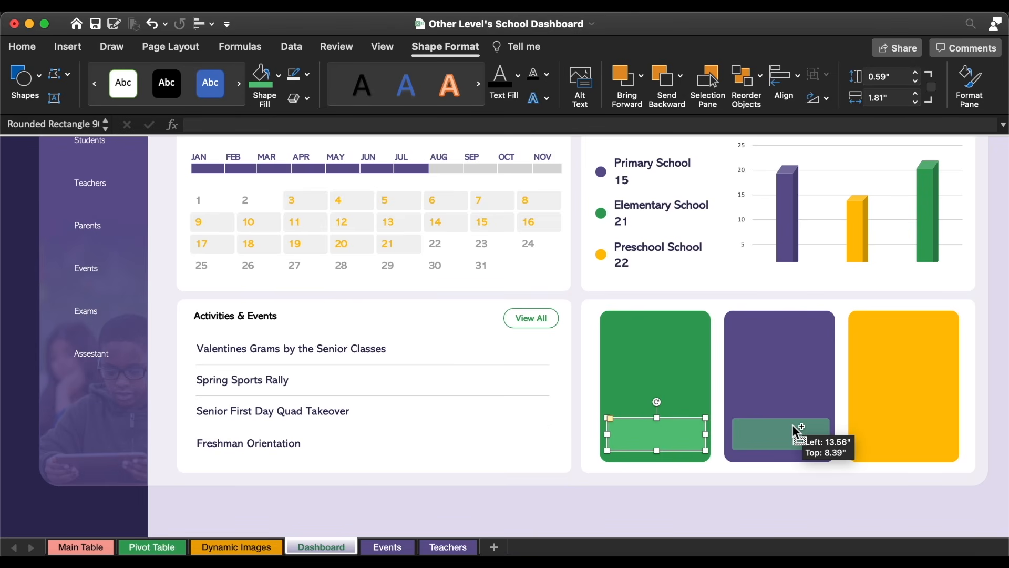
left_click_drag(806, 425, 916, 421)
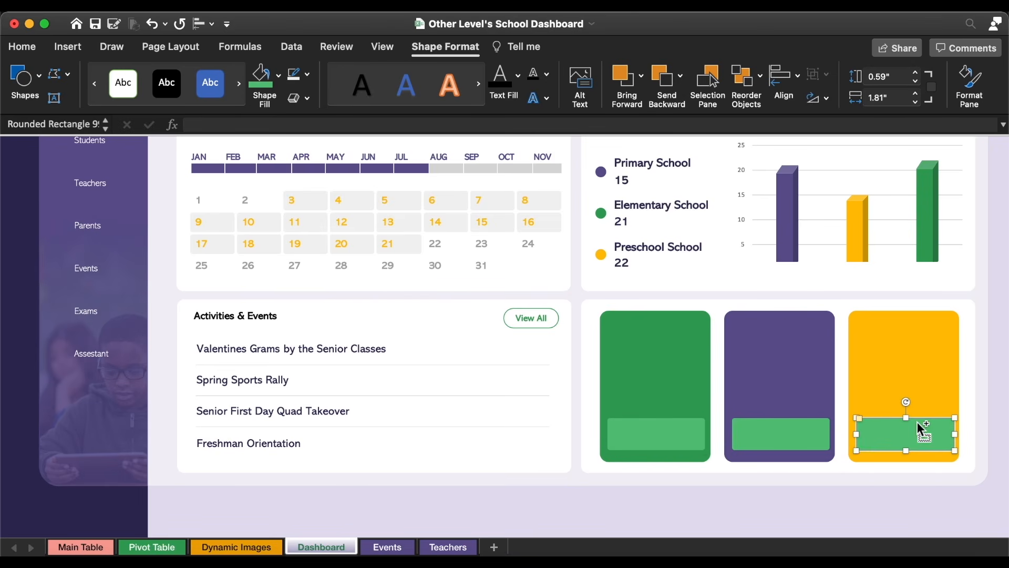
left_click(279, 75)
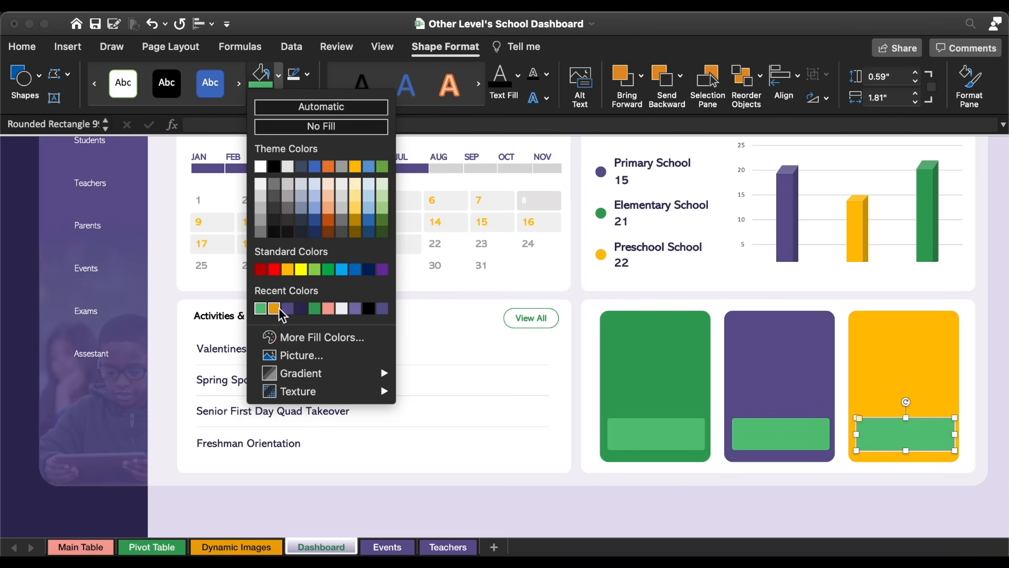
left_click(274, 309)
left_click(760, 438)
left_click(279, 76)
left_click(279, 76)
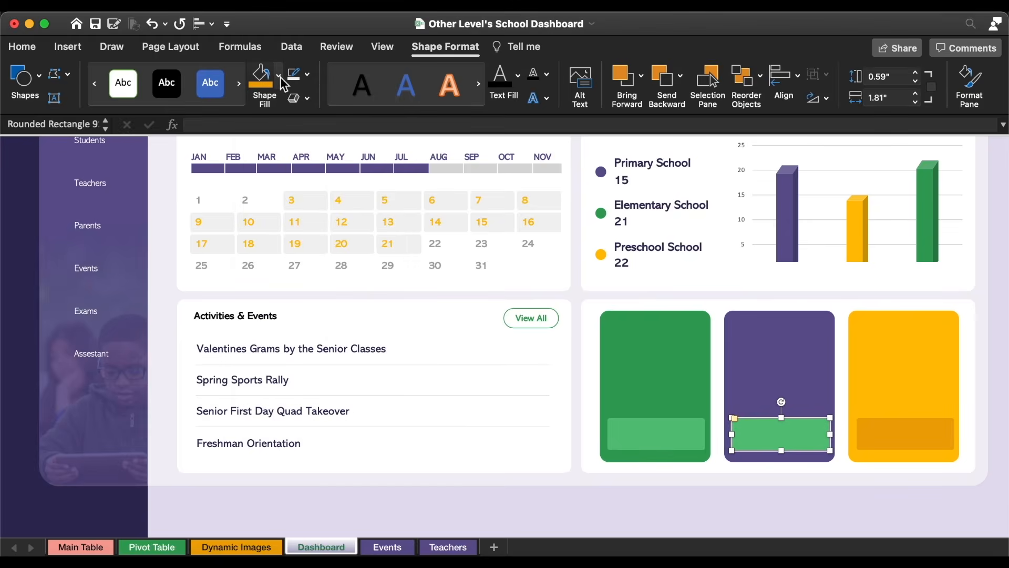
left_click(282, 80)
left_click(360, 307)
left_click(704, 505)
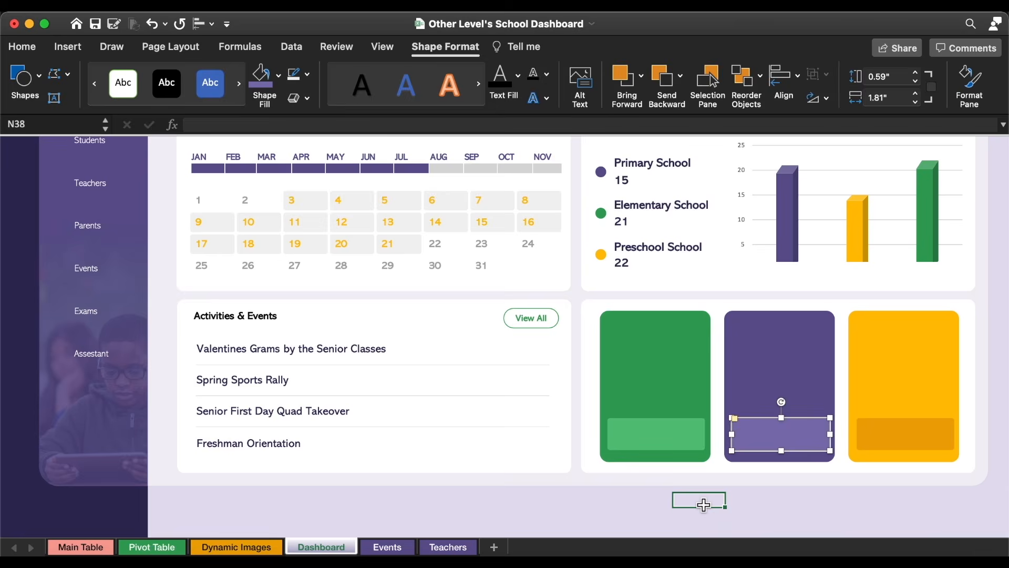
Increase the corner rounding of the small bars inside the three cards.
left_click(613, 425)
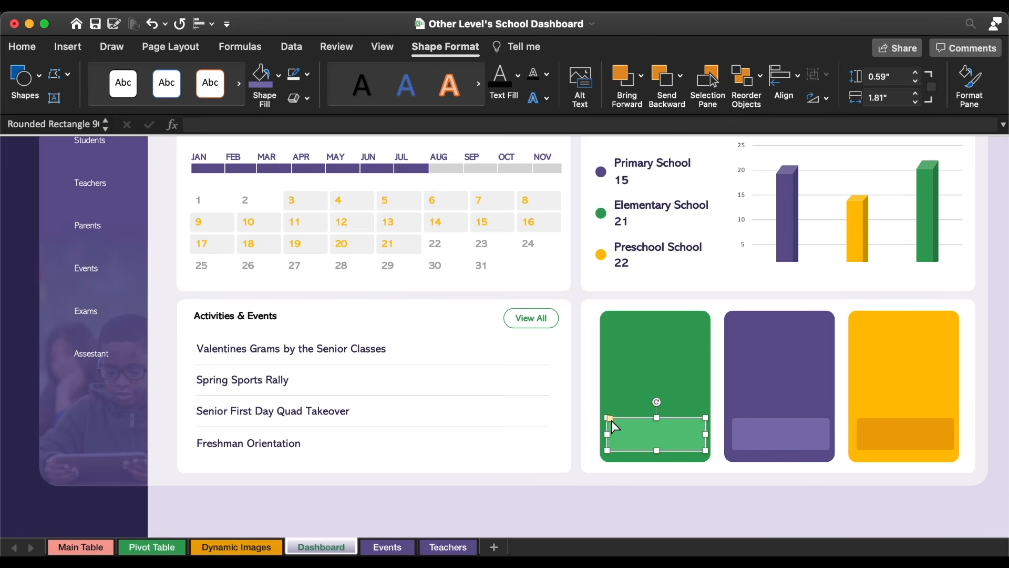
left_click(736, 423)
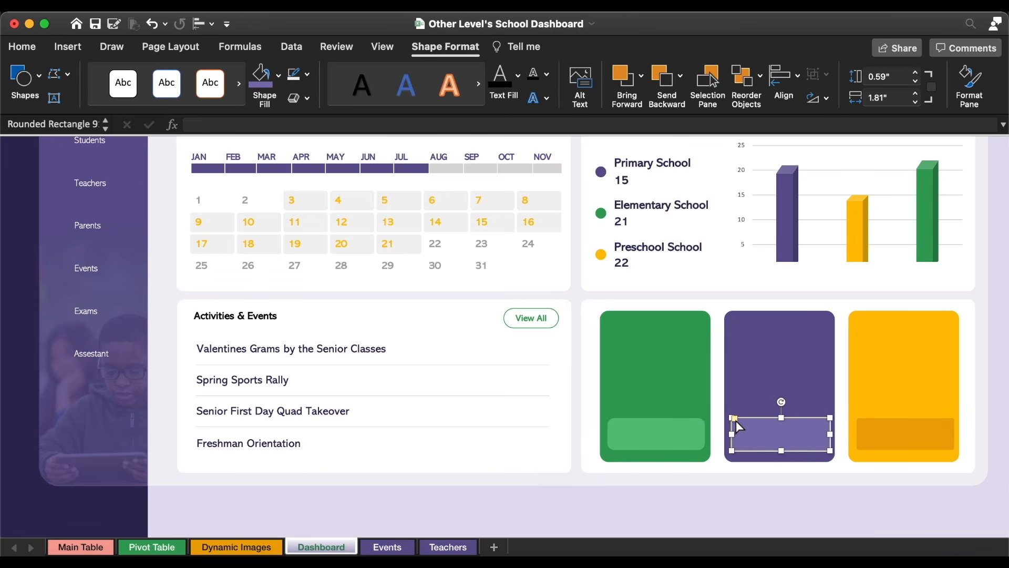
left_click_drag(736, 420, 743, 419)
left_click(900, 424)
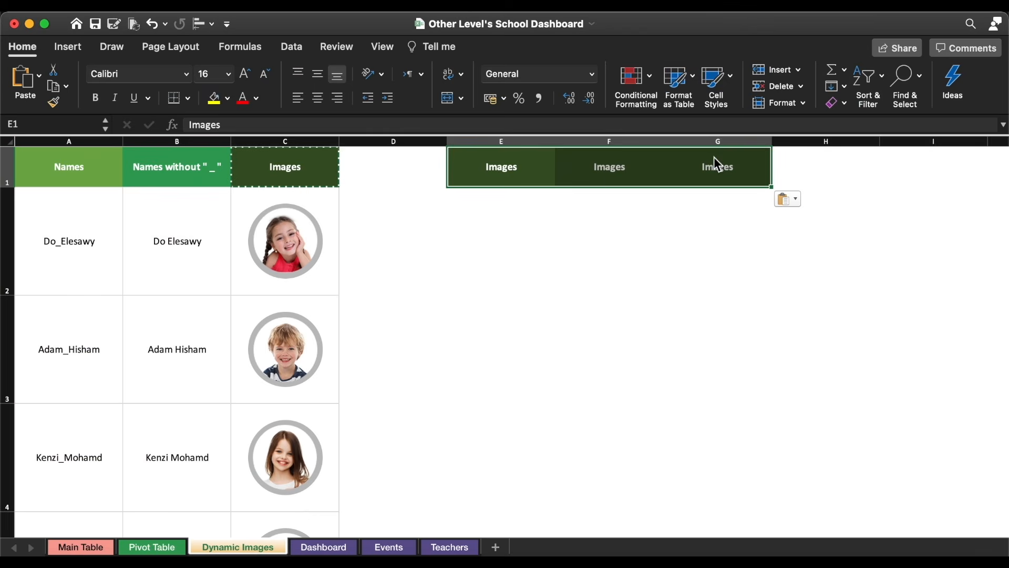
On the Dynamic Images sheet, enter the headers Rank, Name, Name on Dashboard and Presentages in cells E1 to H1.
left_click(522, 166)
type("Rank")
key("Tab")
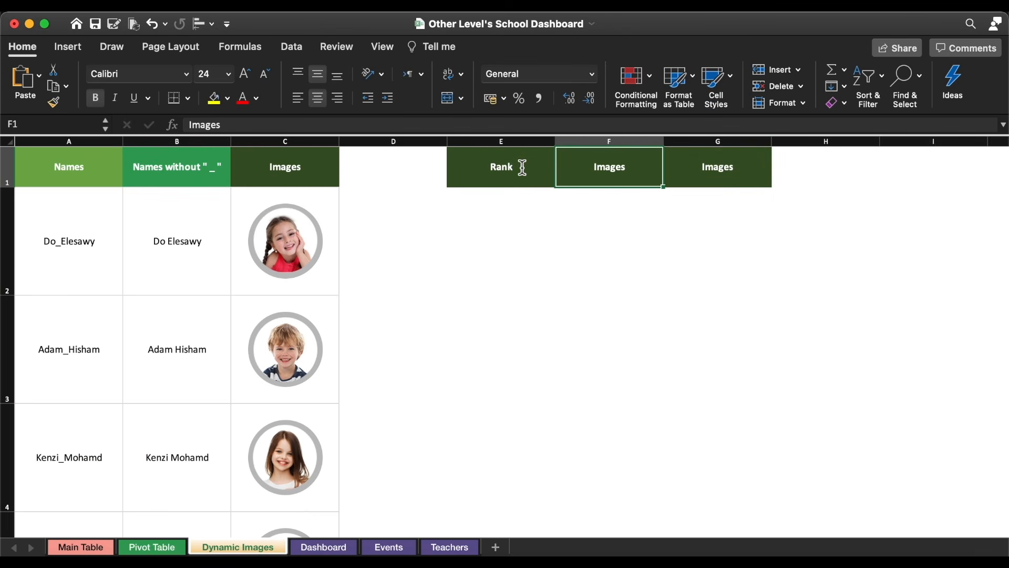
type("Name")
key("Tab")
type("Name on Dashboard")
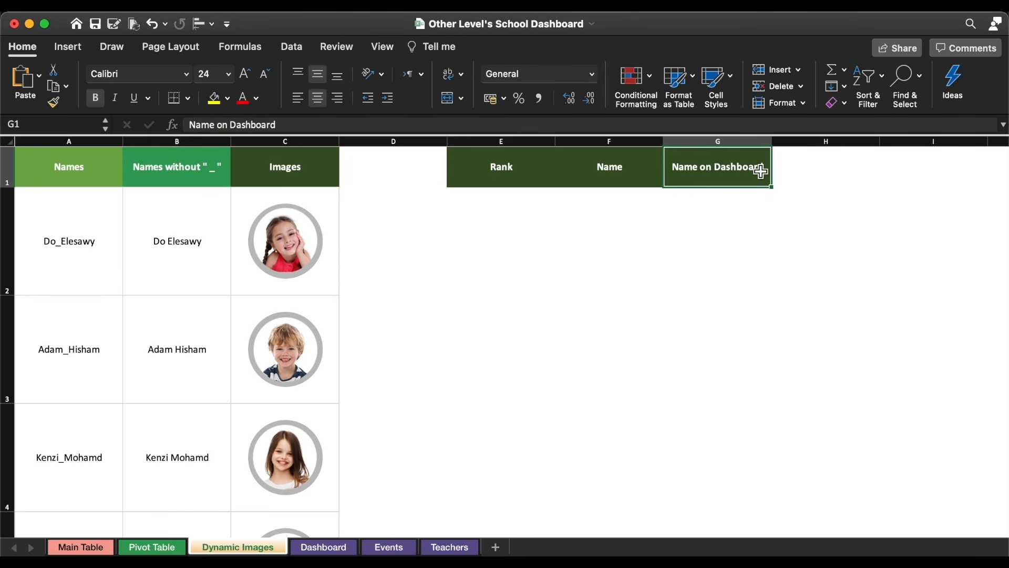
left_click(839, 165)
type("Presentages")
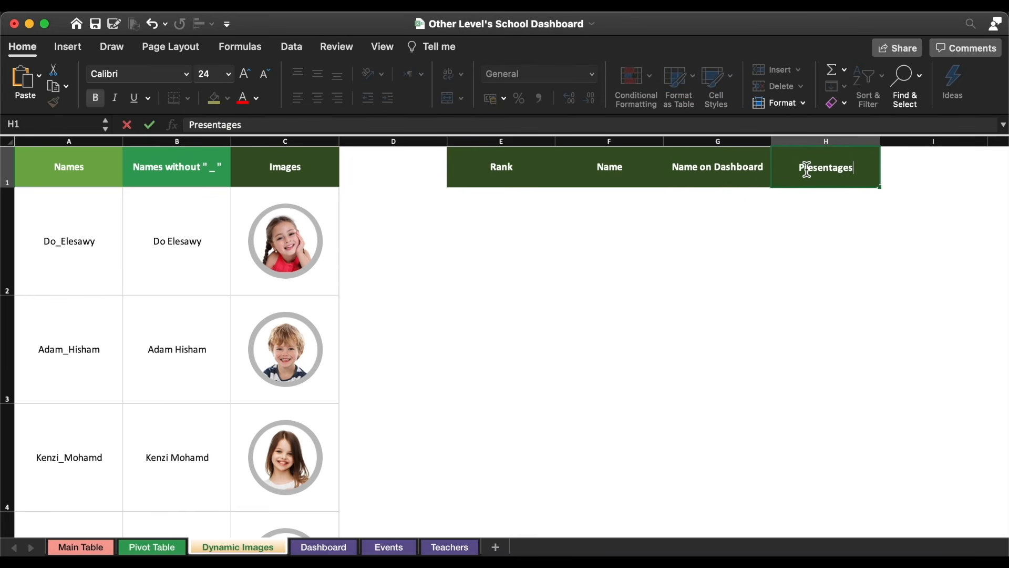
key("Return")
Fill the Rank and Name headers with purple and the Name on Dashboard and Presentages headers with dark navy.
left_click_drag(505, 167, 605, 167)
left_click(227, 98)
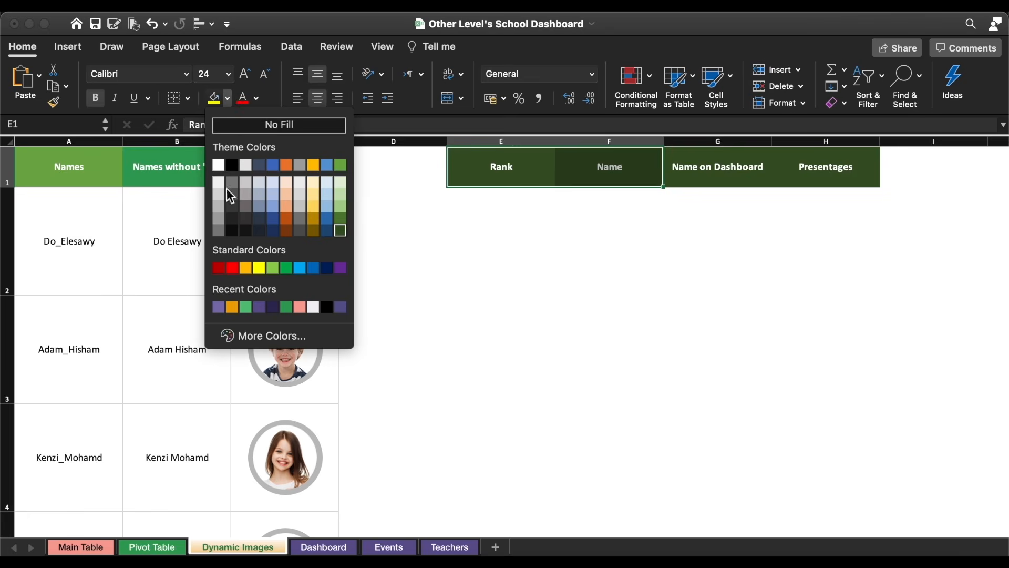
left_click(260, 307)
left_click_drag(691, 172, 816, 169)
left_click(227, 98)
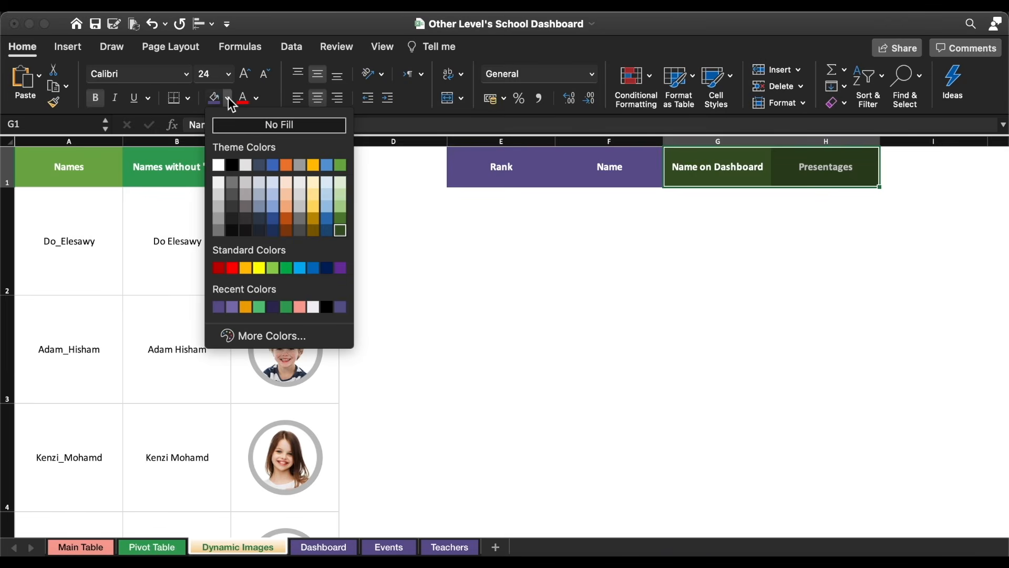
left_click(273, 308)
Draw a gray border grid around cells E2 to H4 below the new headers.
left_click(480, 196)
left_click(189, 99)
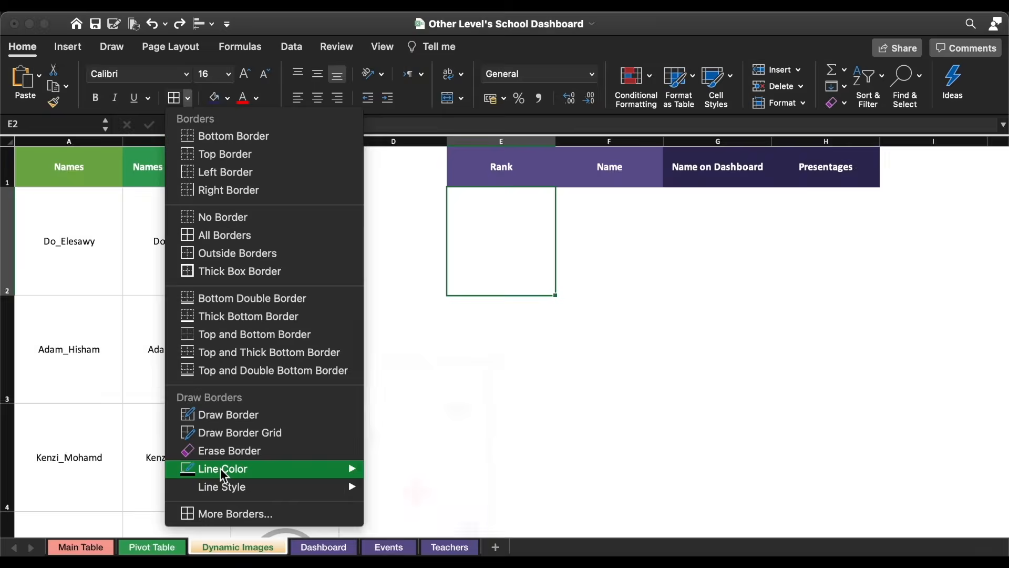
mouse_move(273, 466)
left_click(376, 445)
left_click_drag(505, 237, 820, 463)
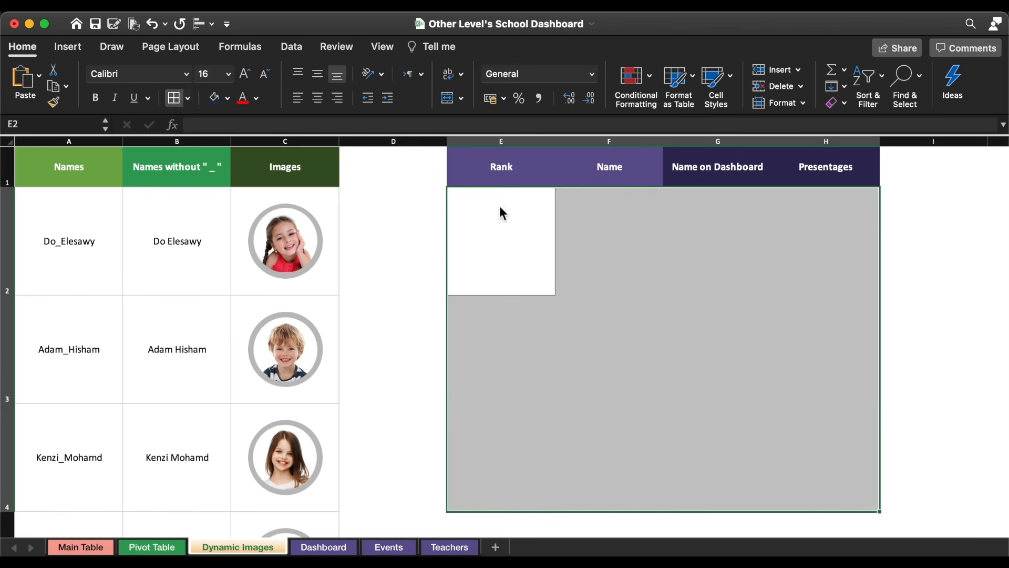
Enter the ranks 1st, 2nd and 3rd in cells E2 to E4.
left_click(500, 252)
type("1st")
key("Return")
type("2nd")
key("Return")
type("3")
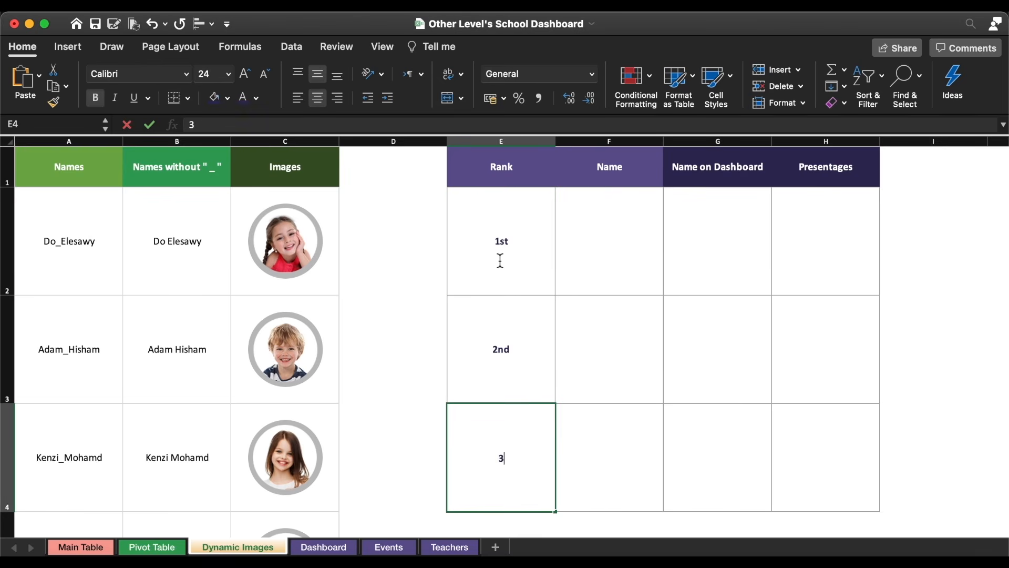
type("rd")
Enlarge the font of the rank labels in cells E2 to E4 by several sizes.
left_click_drag(500, 262, 501, 458)
left_click(246, 74)
left_click(250, 78)
left_click(250, 77)
left_click(250, 78)
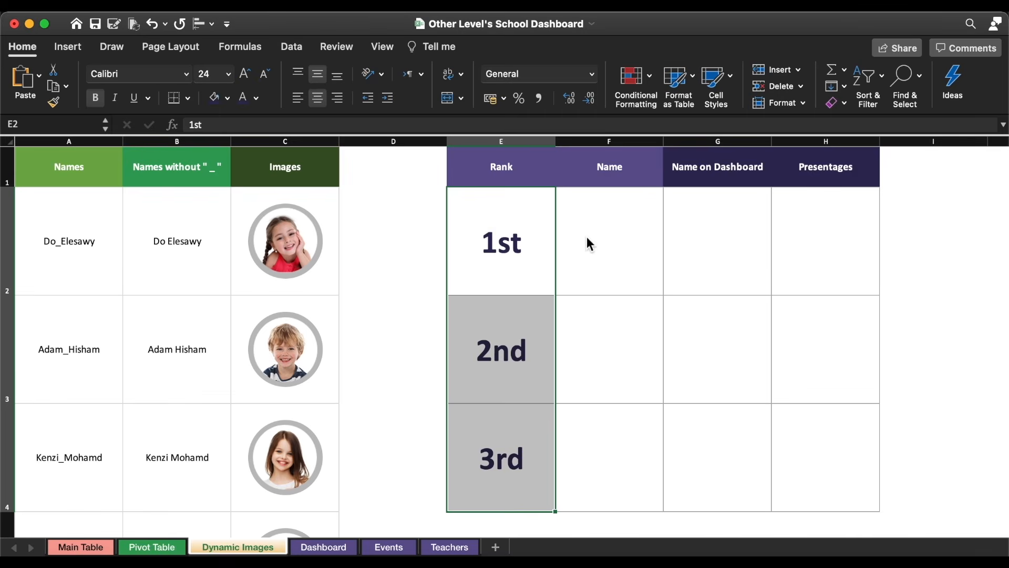
left_click(586, 240)
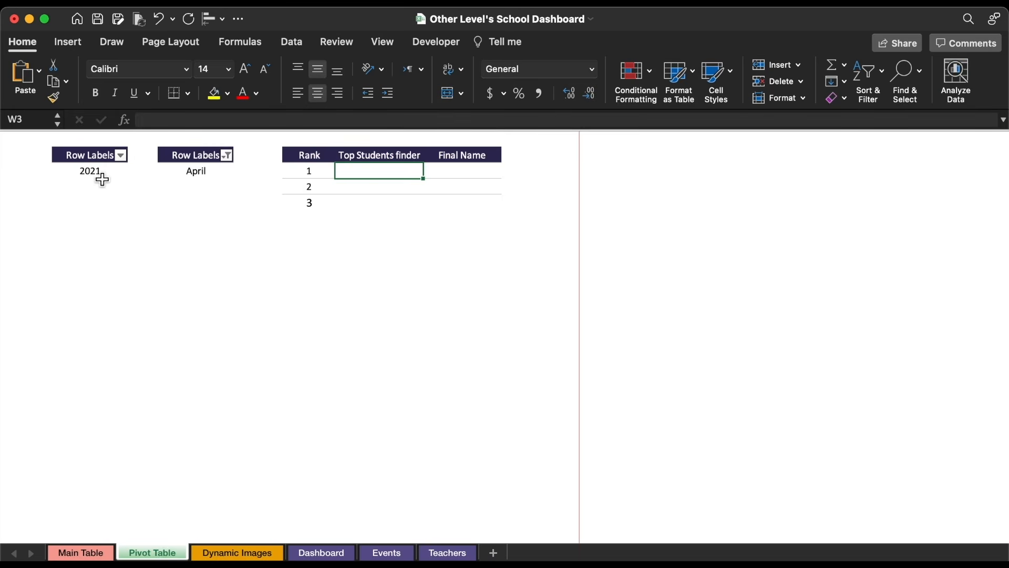
Review the year and month pivot labels and the rank cells on the Pivot Table sheet.
left_click(100, 176)
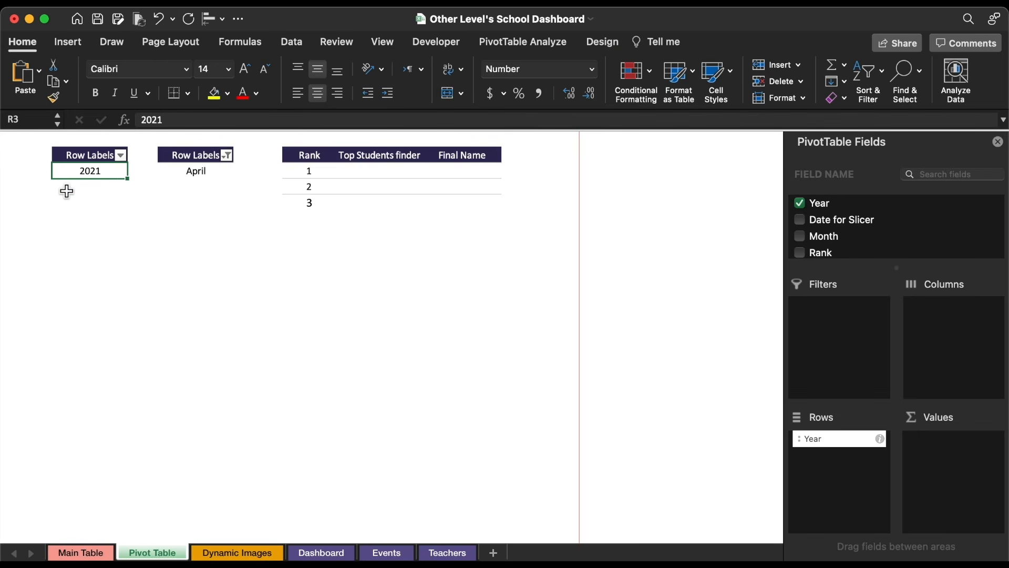
left_click(208, 176)
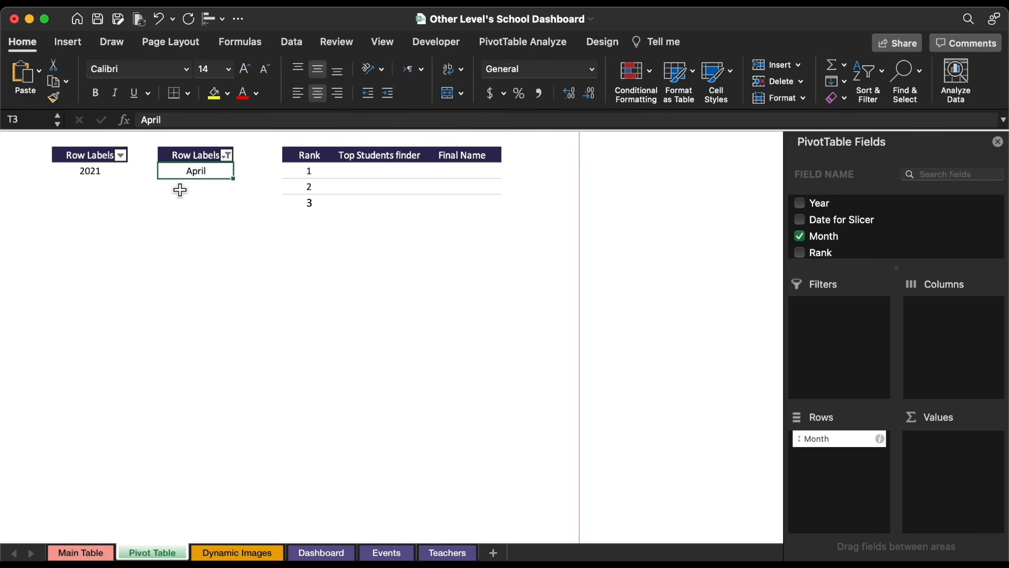
left_click(319, 178)
left_click(318, 188)
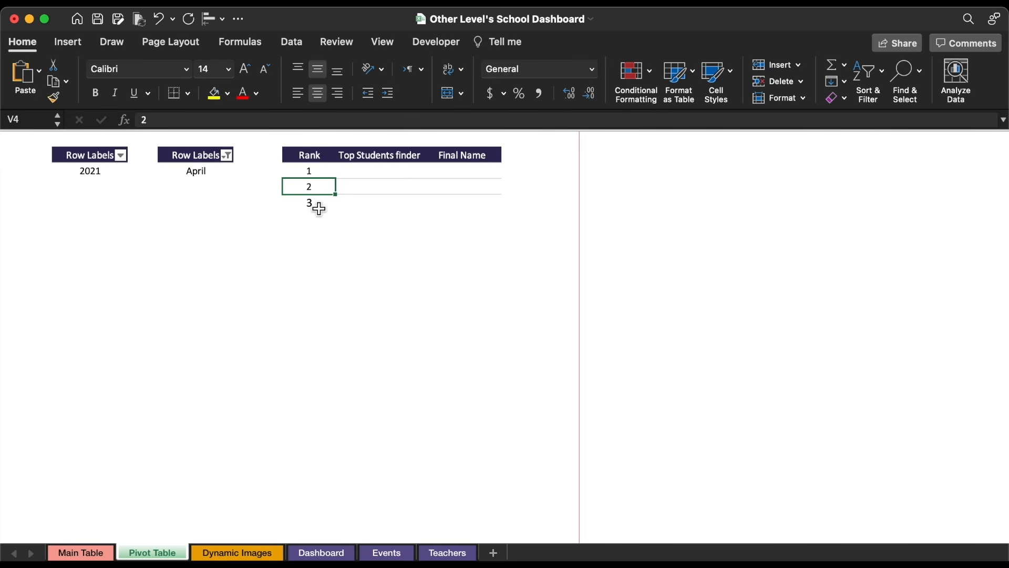
left_click(319, 207)
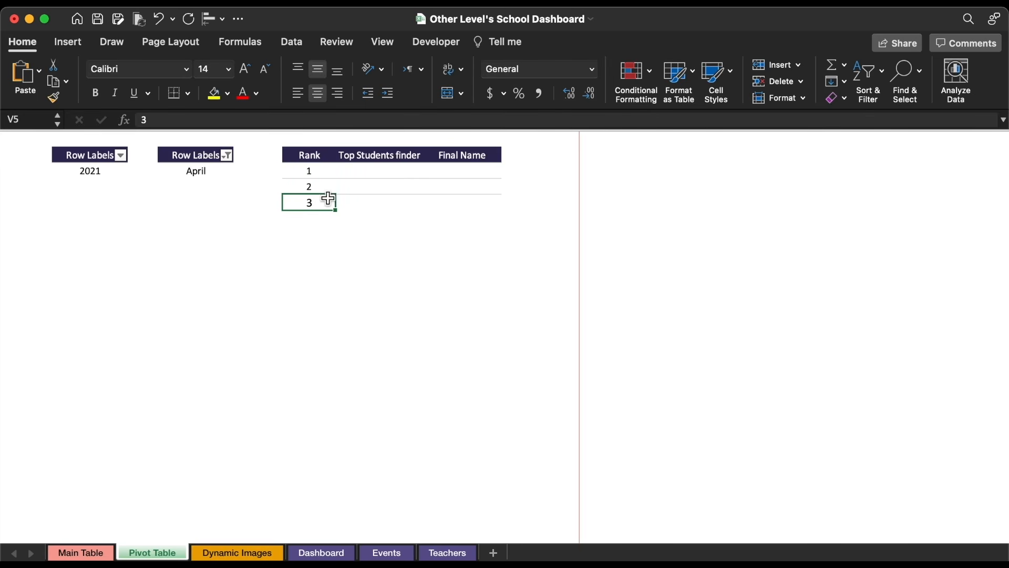
Enter =CONCATENATE(T3,V3,R3) in W3 under Top Students finder and fill the column down for all three ranks.
left_click(372, 177)
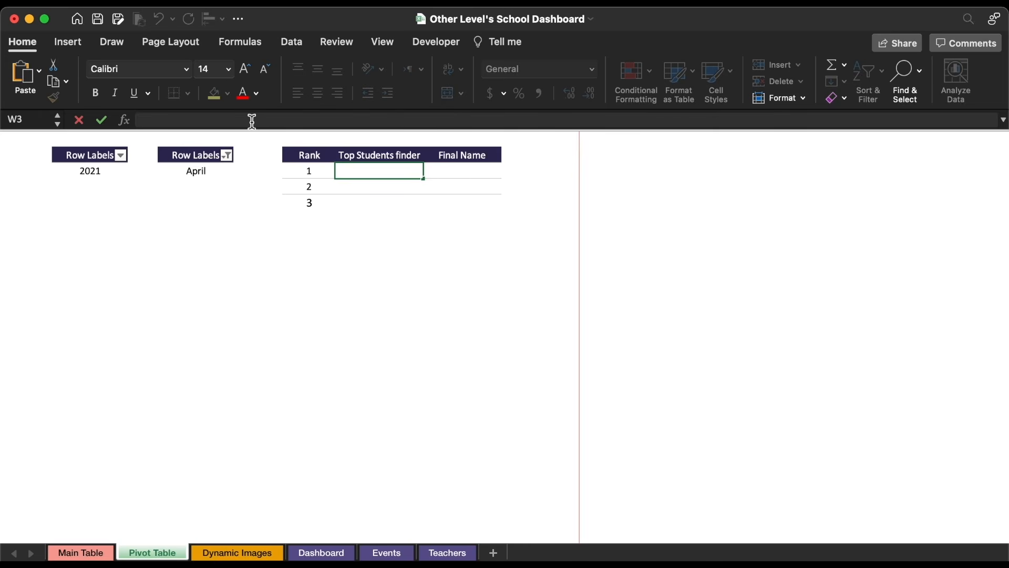
type("=CONCATENATE")
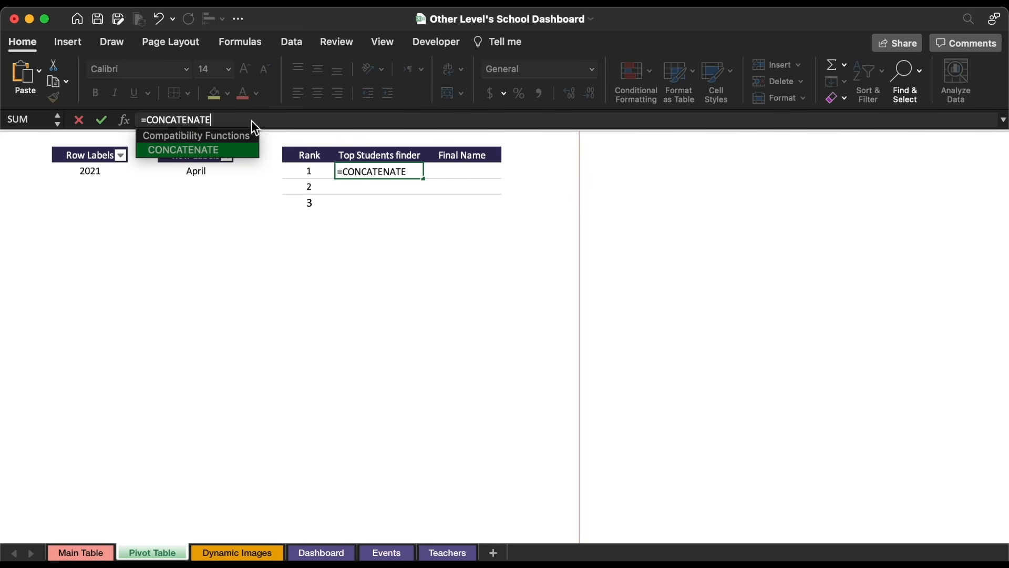
double_click(213, 154)
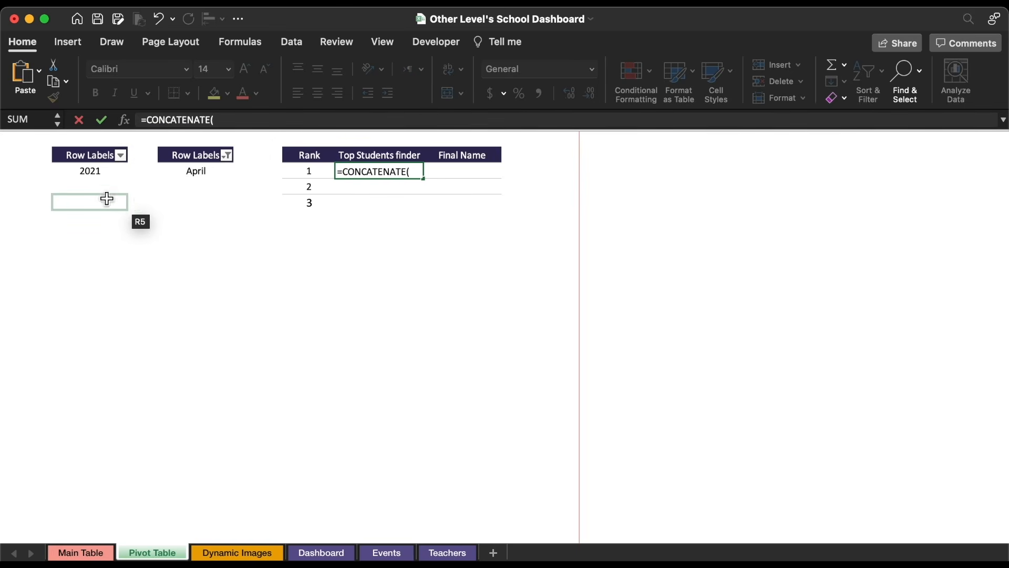
left_click(206, 178)
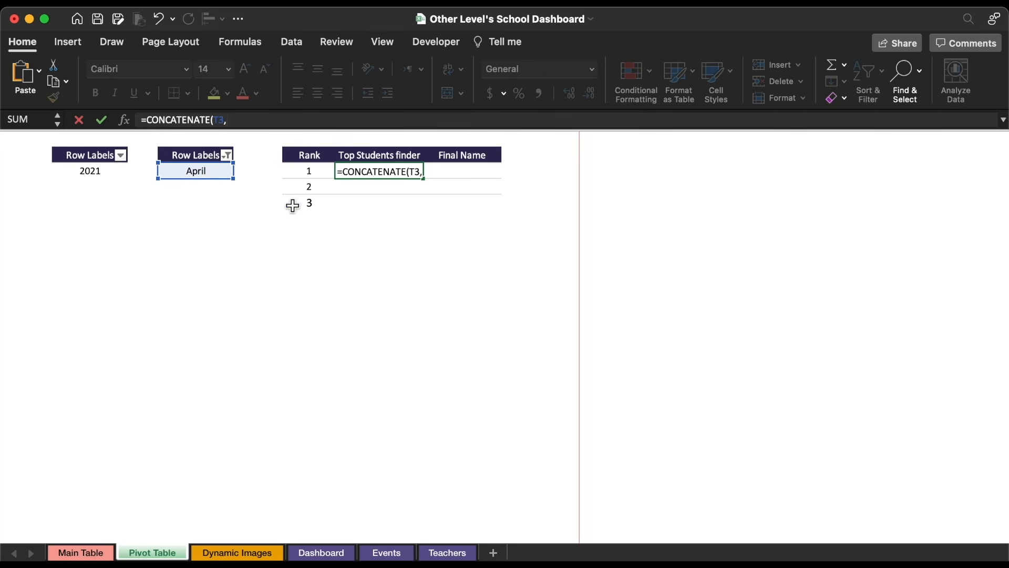
type(",")
left_click(310, 177)
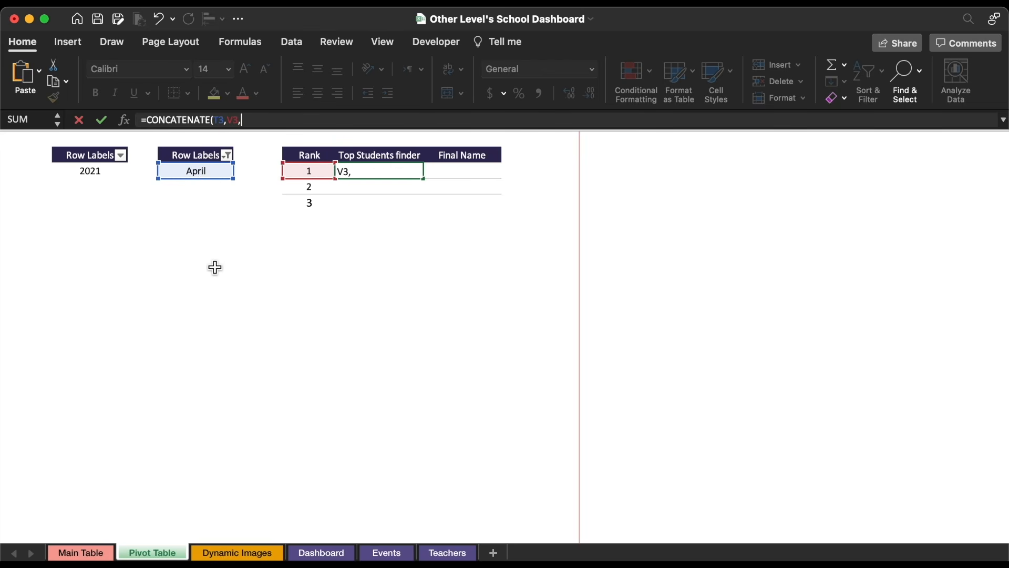
left_click(92, 169)
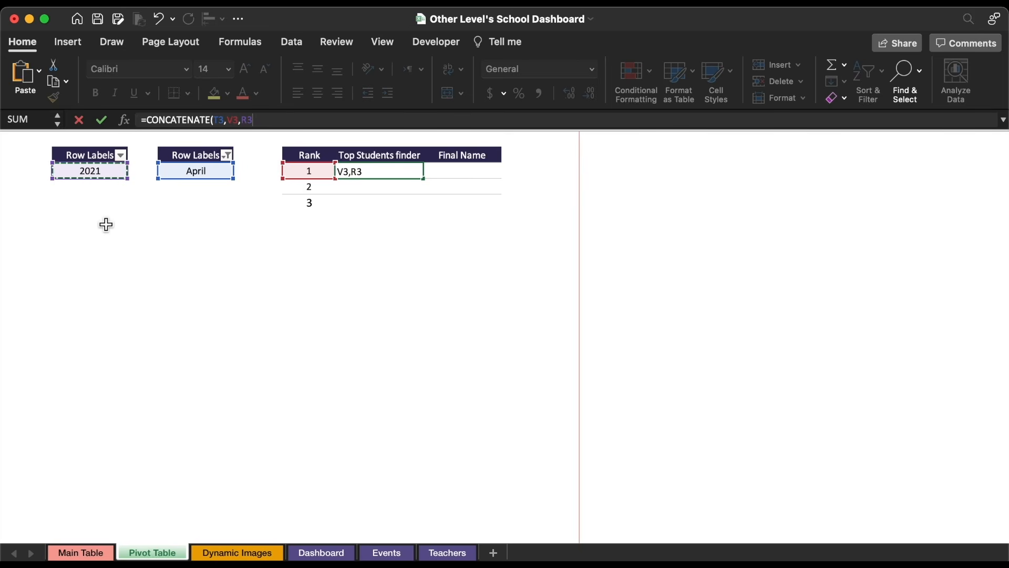
type(")")
key("Return")
left_click(389, 174)
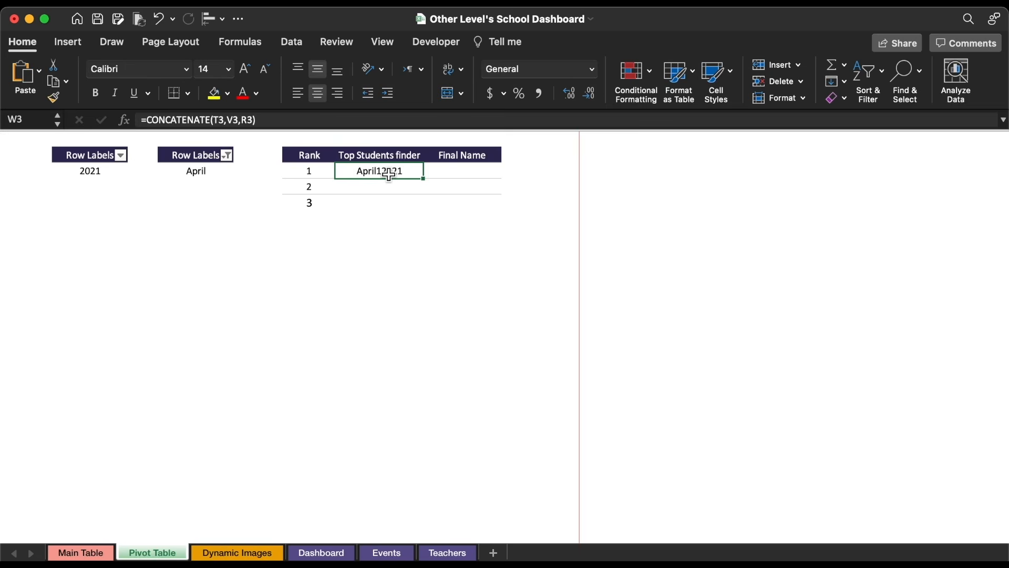
double_click(424, 179)
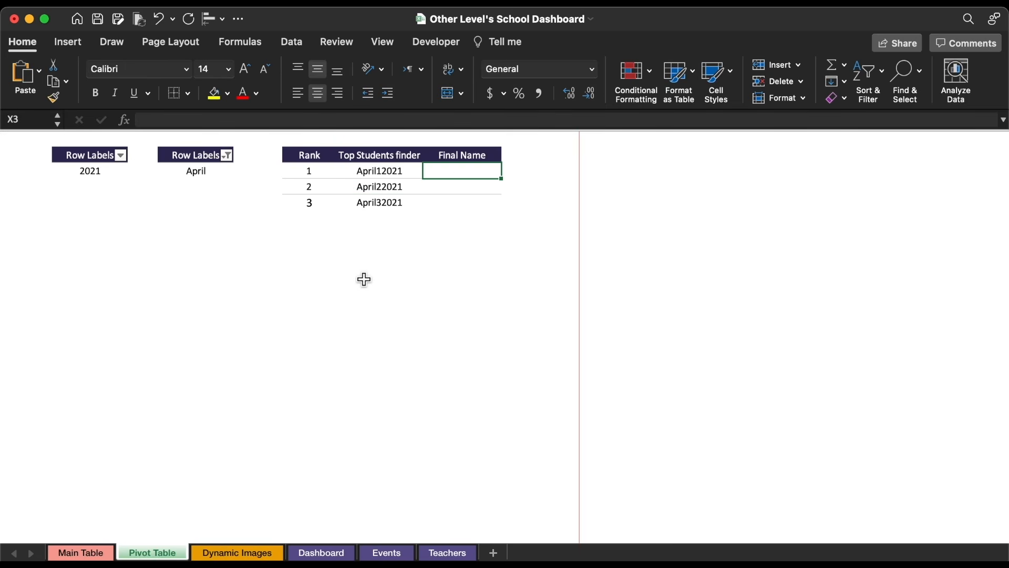
Review the Rank, Top Students finder, Students_Name and Precentage column headers on the Main Table sheet.
left_click(84, 554)
left_click(232, 210)
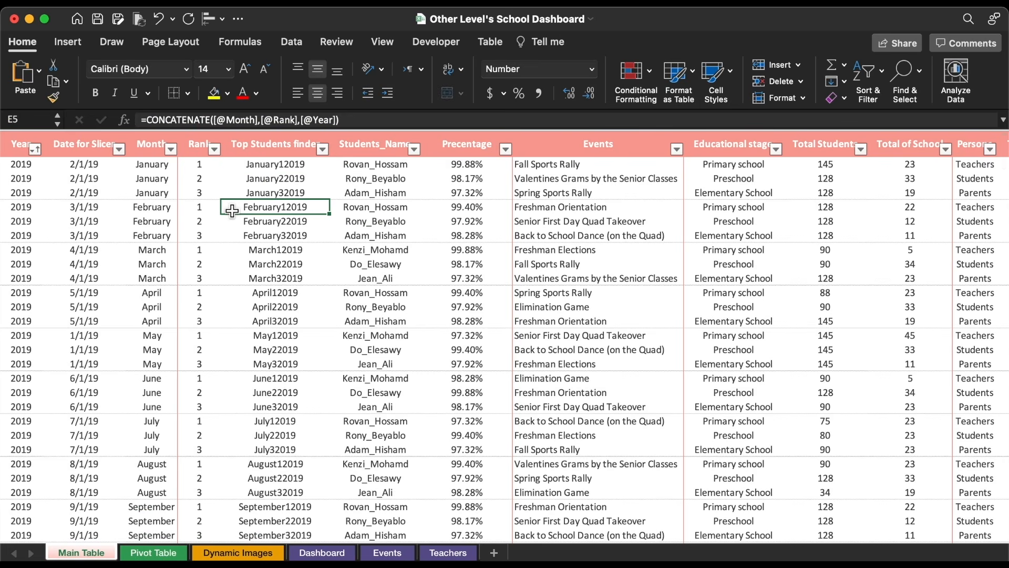
left_click_drag(205, 142, 455, 150)
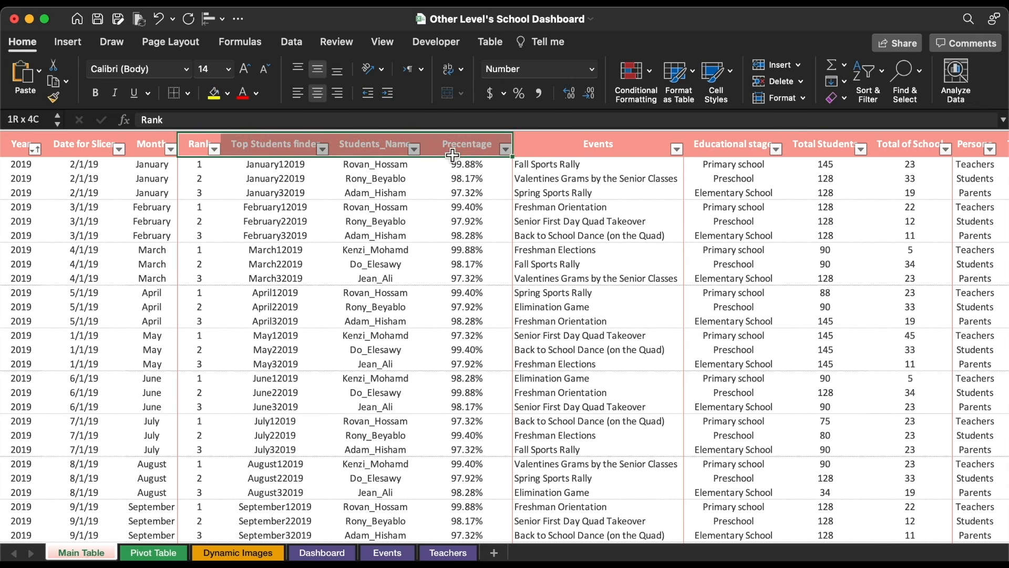
left_click(193, 145)
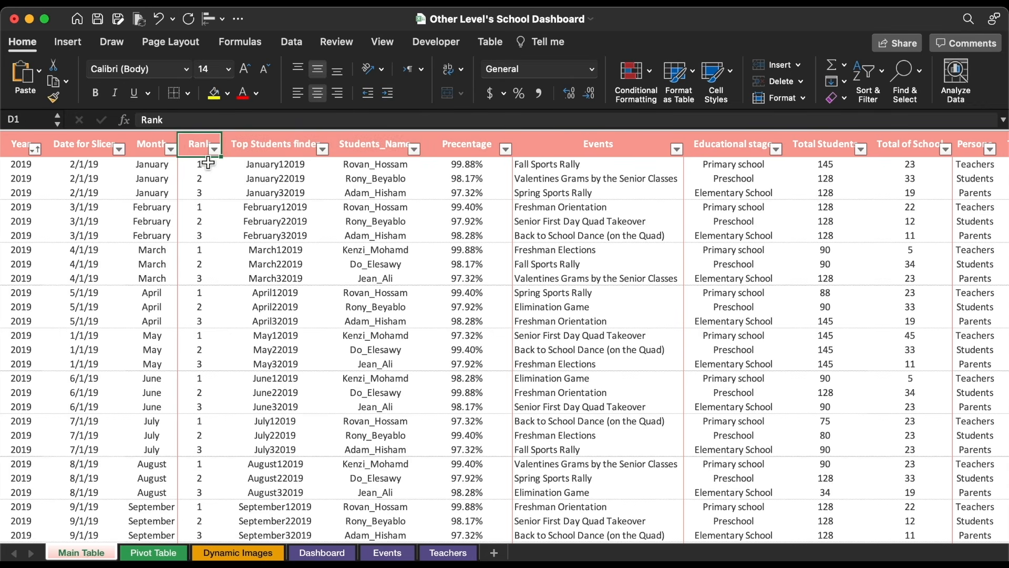
left_click(281, 149)
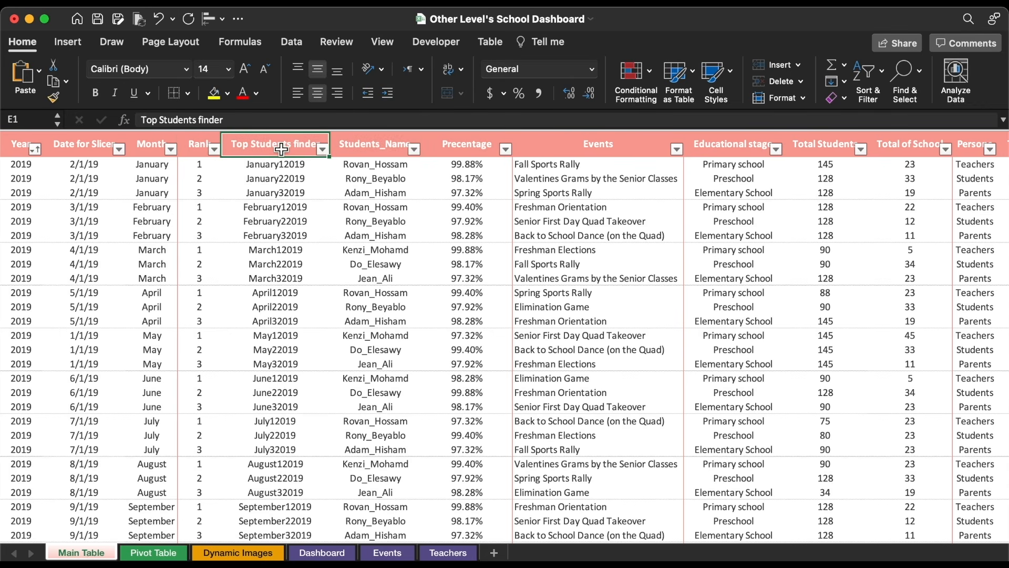
left_click(367, 144)
left_click(472, 146)
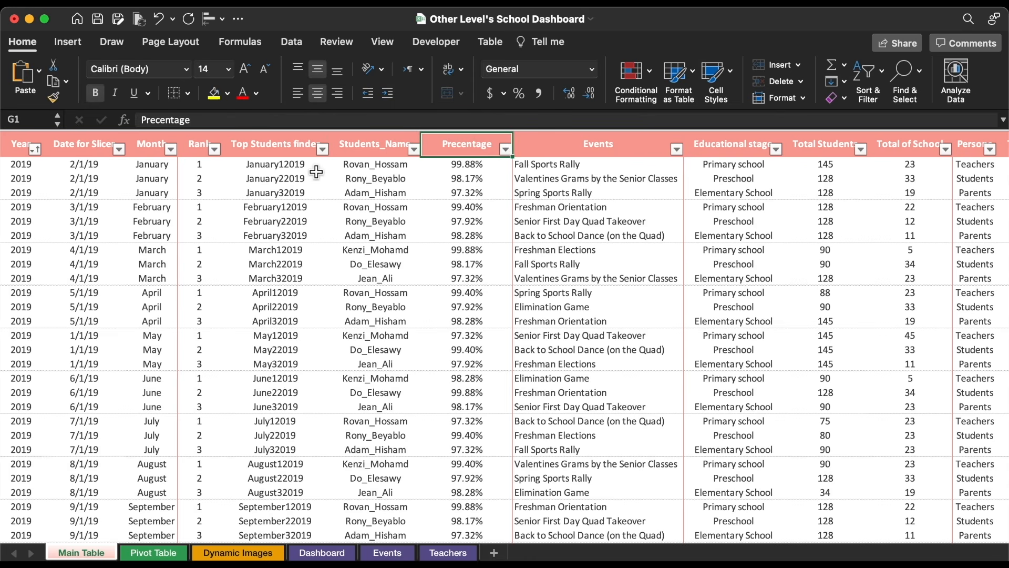
Compare the Top Students finder keys with the student names for January, February and March 2019.
left_click_drag(303, 169, 304, 194)
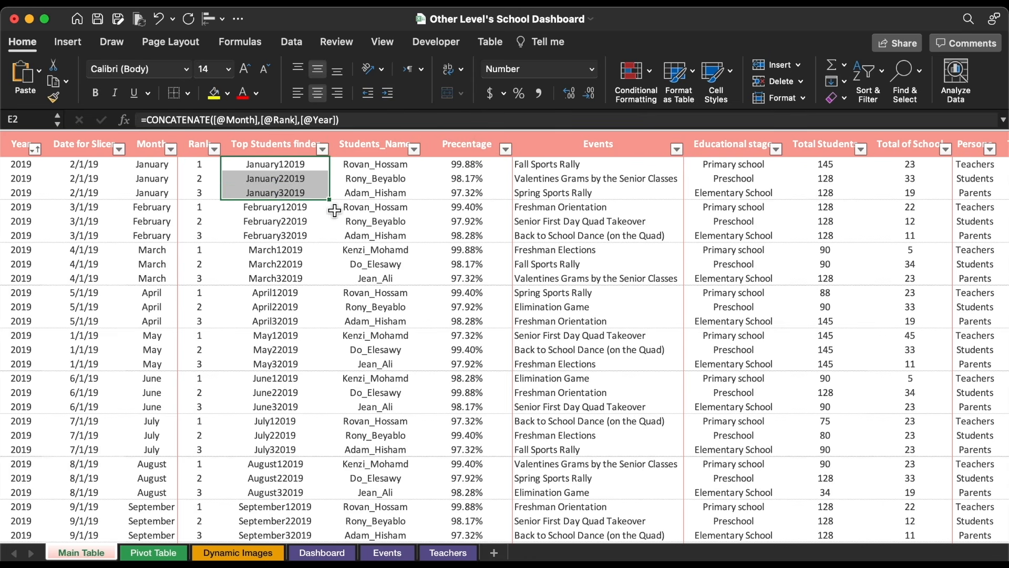
left_click_drag(382, 164, 381, 194)
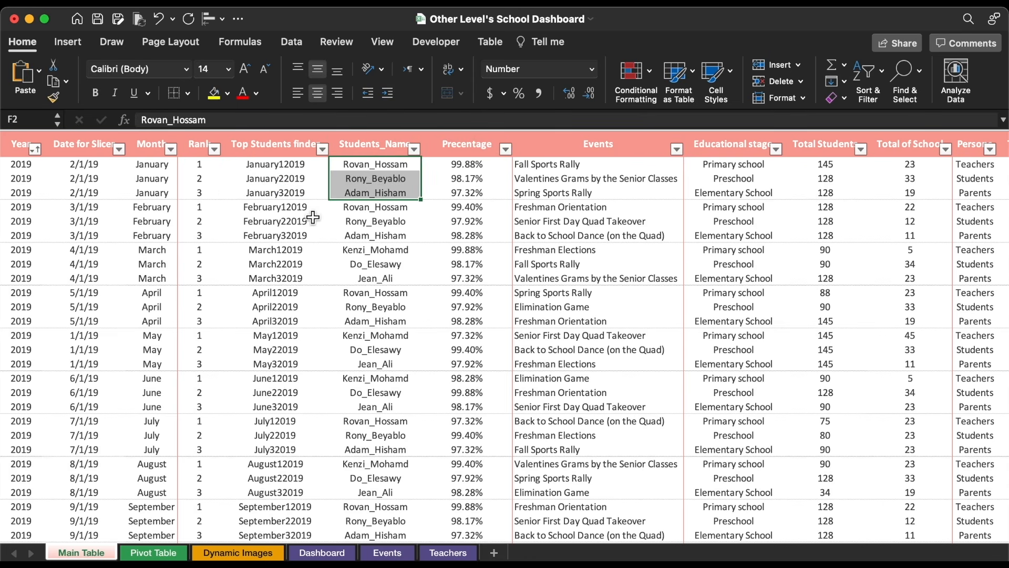
left_click_drag(289, 212, 287, 237)
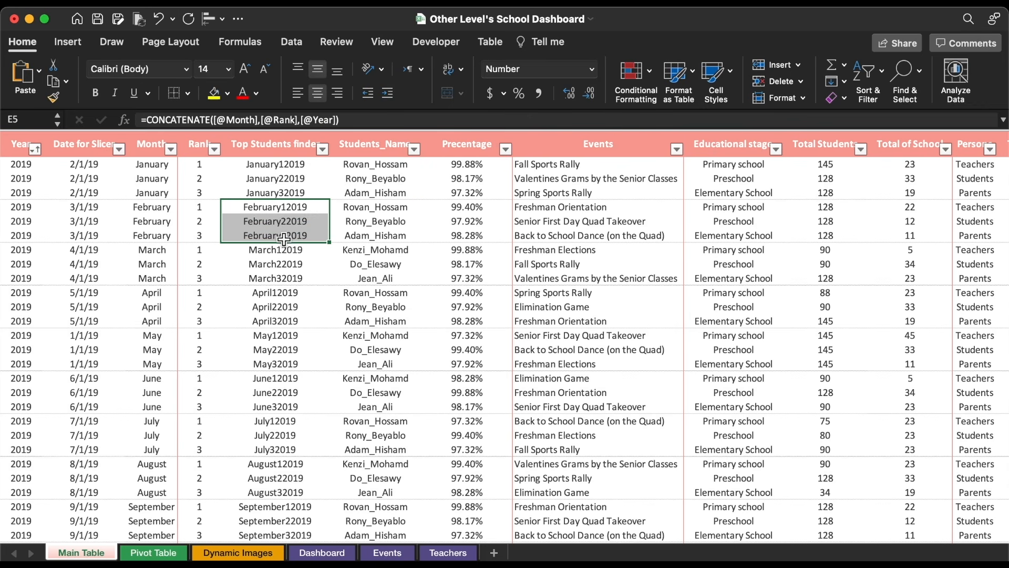
left_click(361, 216)
left_click_drag(361, 216, 360, 235)
left_click_drag(288, 250, 288, 275)
left_click_drag(353, 253, 355, 282)
left_click(324, 368)
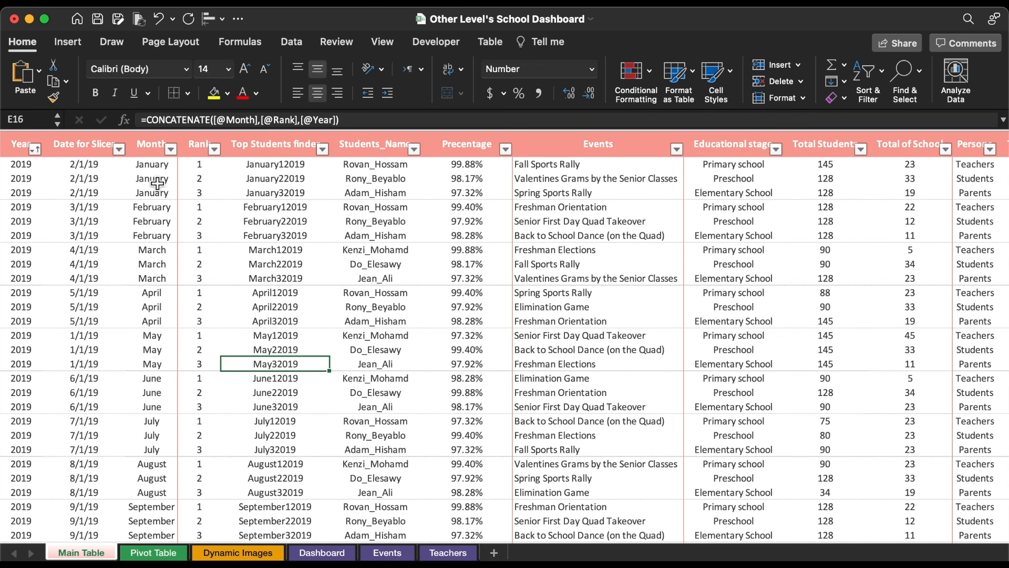
Inspect the CONCATENATE formula behind the first Top Students finder key in E2.
left_click(272, 168)
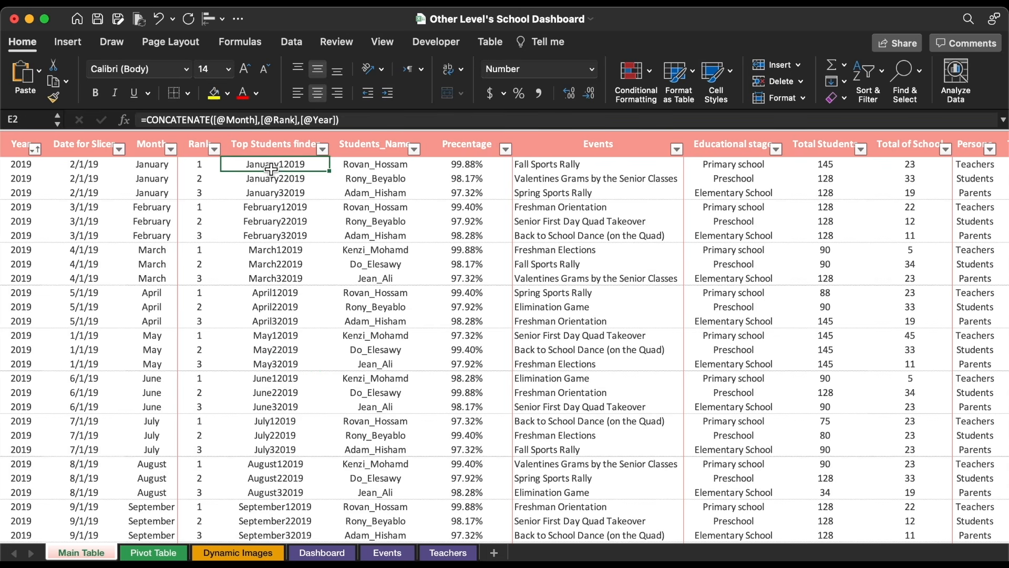
left_click(377, 116)
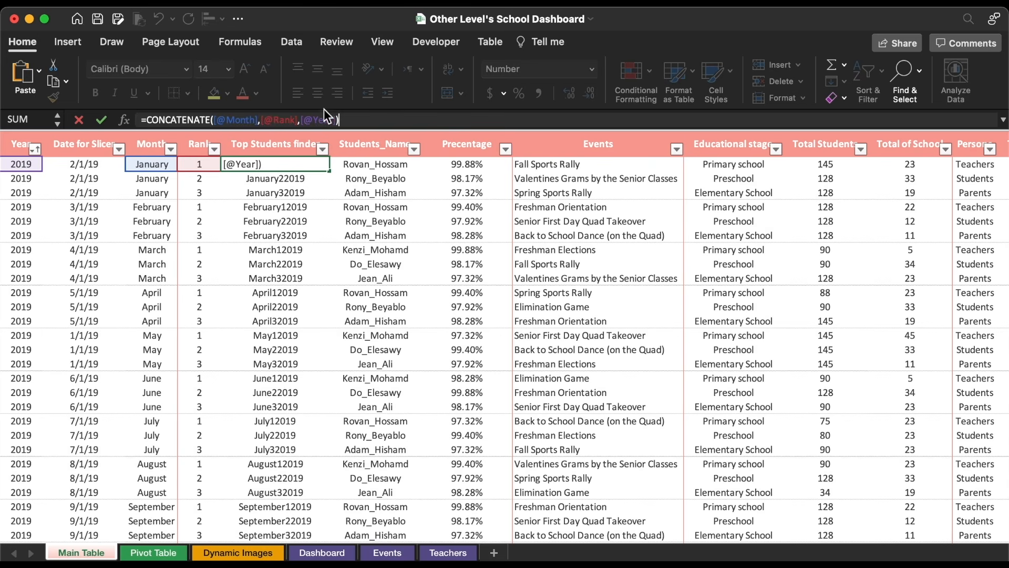
key("Return")
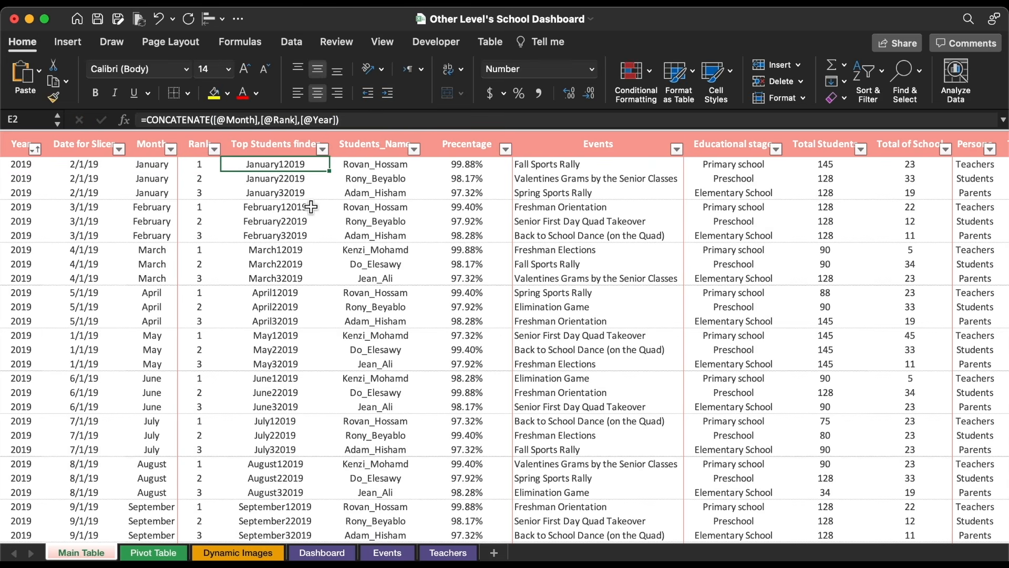
On the Pivot Table sheet, enter =VLOOKUP(W3,NFTS_Database[[Top Students finder]:[Students_Name]],2,0) in X3 under Final Name and fill it down for all three ranks.
left_click(152, 552)
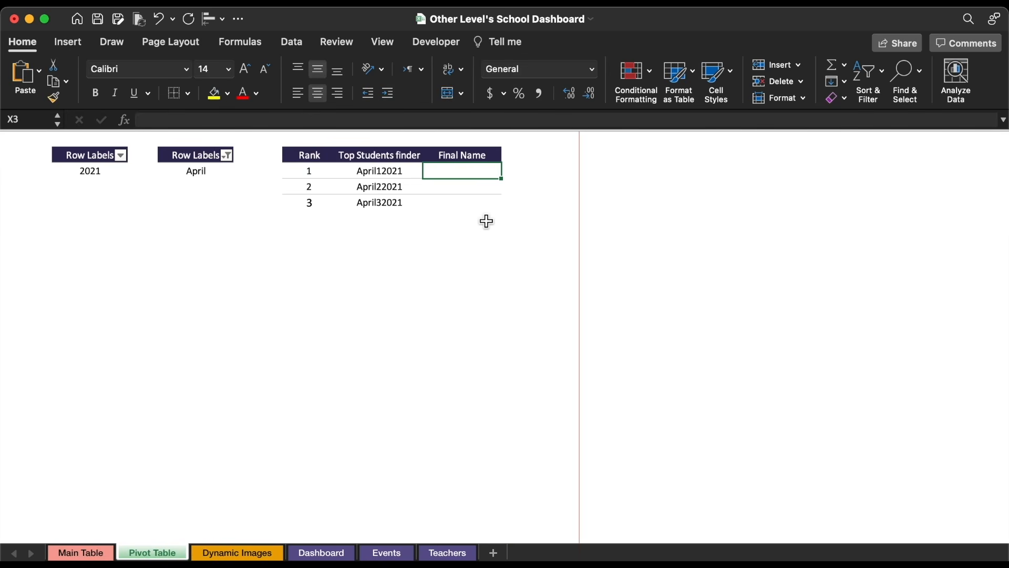
type("=vl")
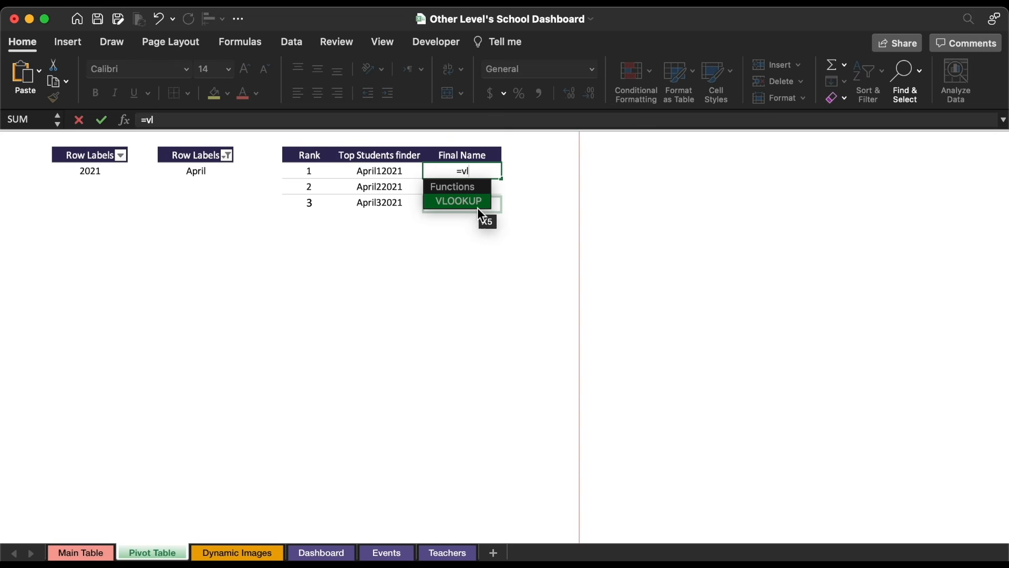
double_click(467, 202)
left_click(405, 175)
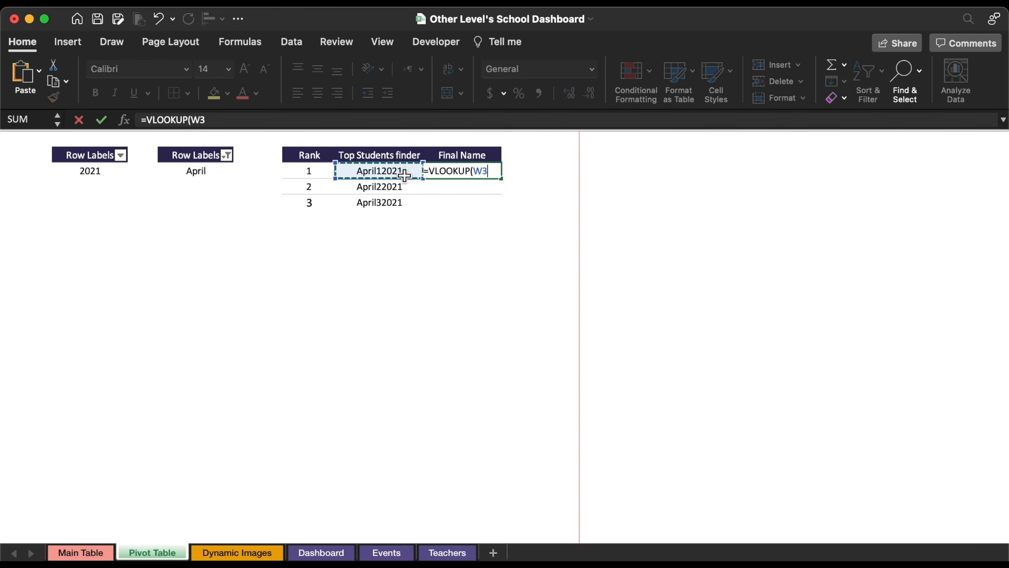
type(",")
left_click(84, 553)
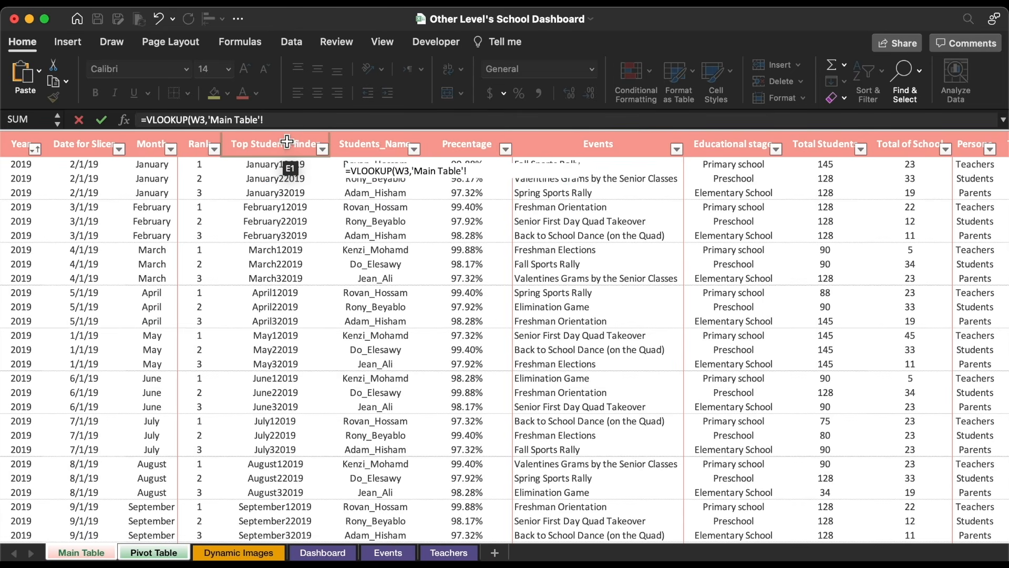
left_click_drag(288, 138, 357, 150)
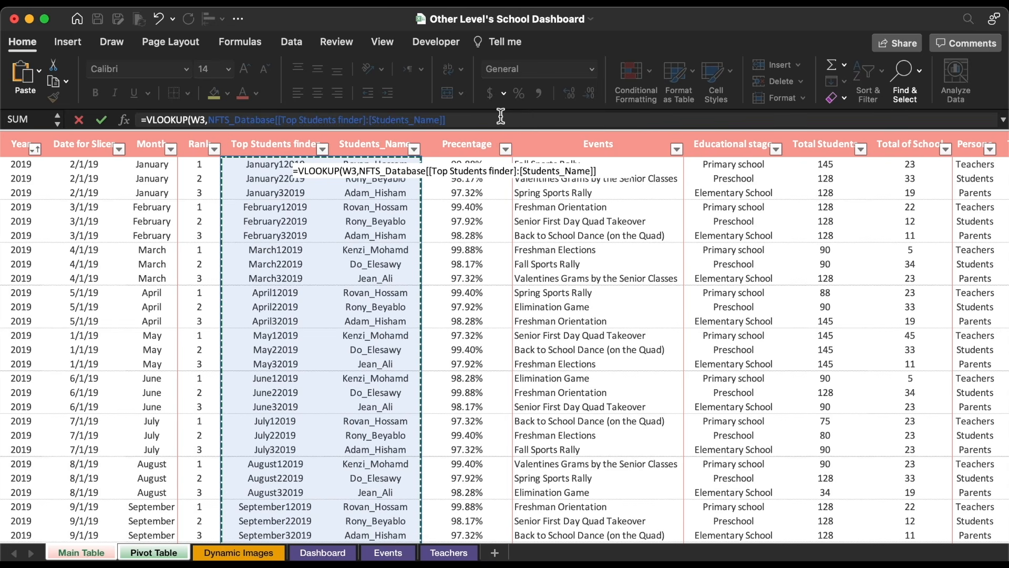
type(",2,")
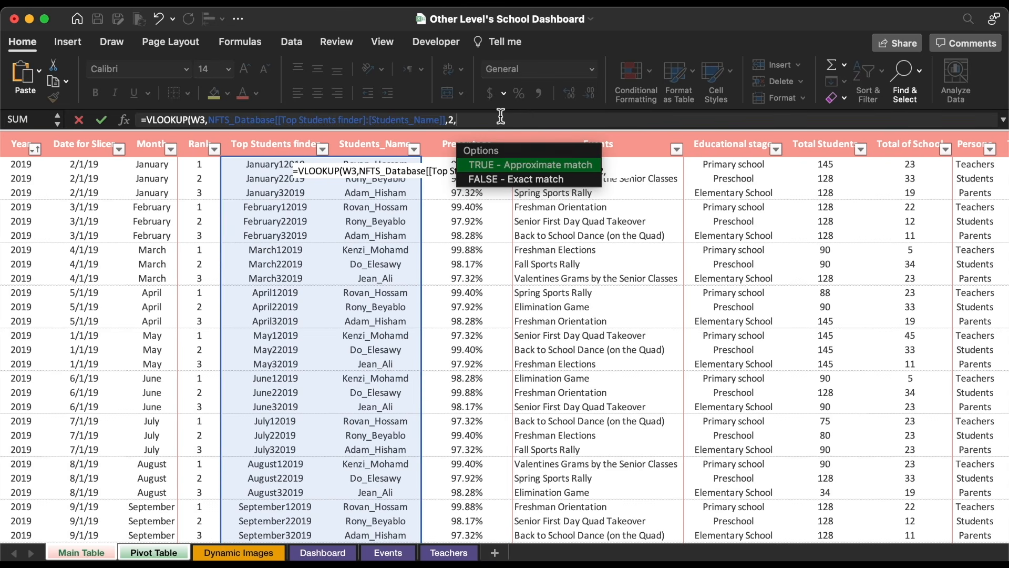
type("0)")
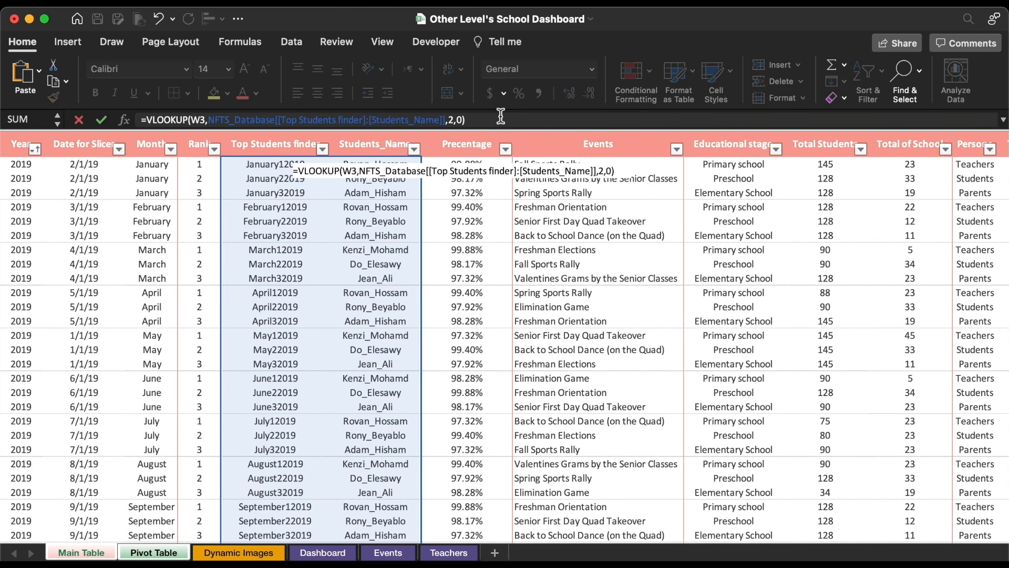
key("Return")
left_click(472, 174)
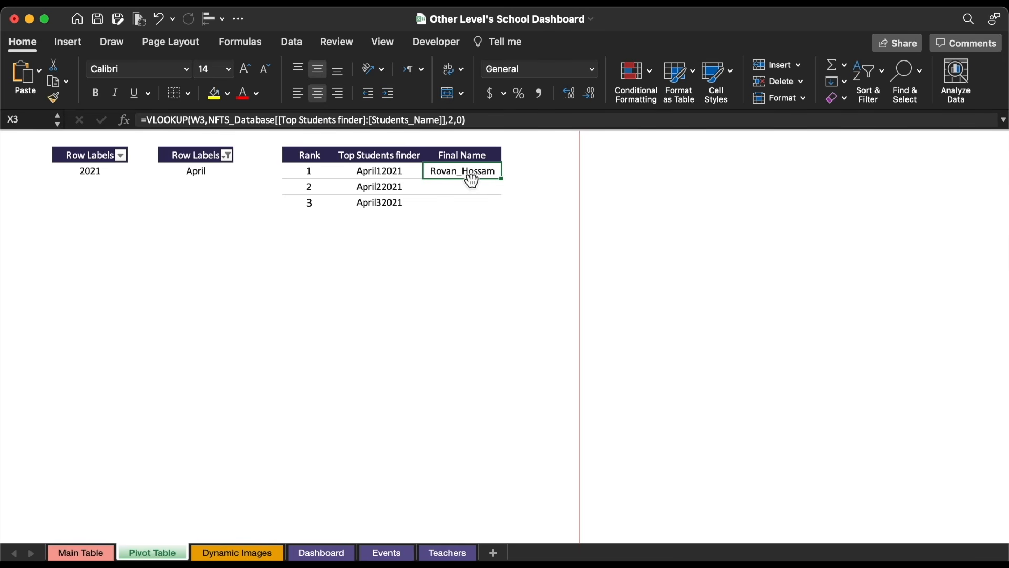
left_click_drag(507, 184, 502, 209)
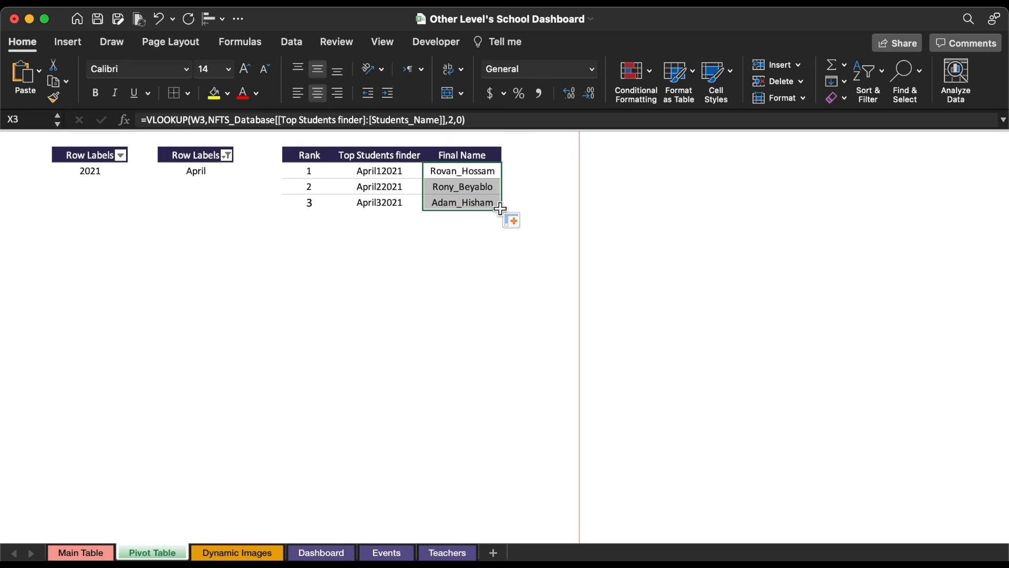
Check the looked-up Final Name results against the April 2021 rows of the Main Table sheet.
left_click(463, 187)
left_click(367, 190)
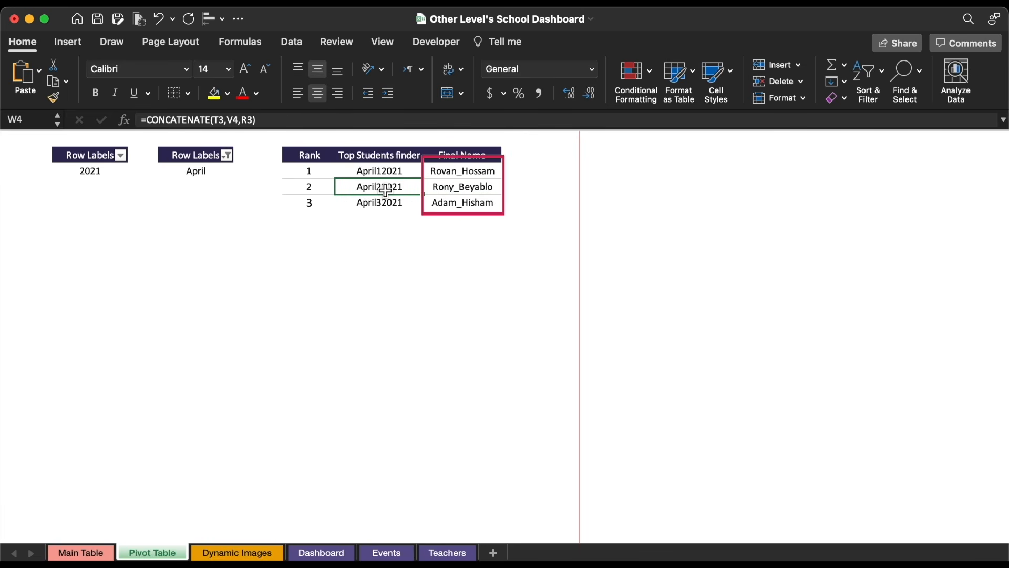
left_click(316, 187)
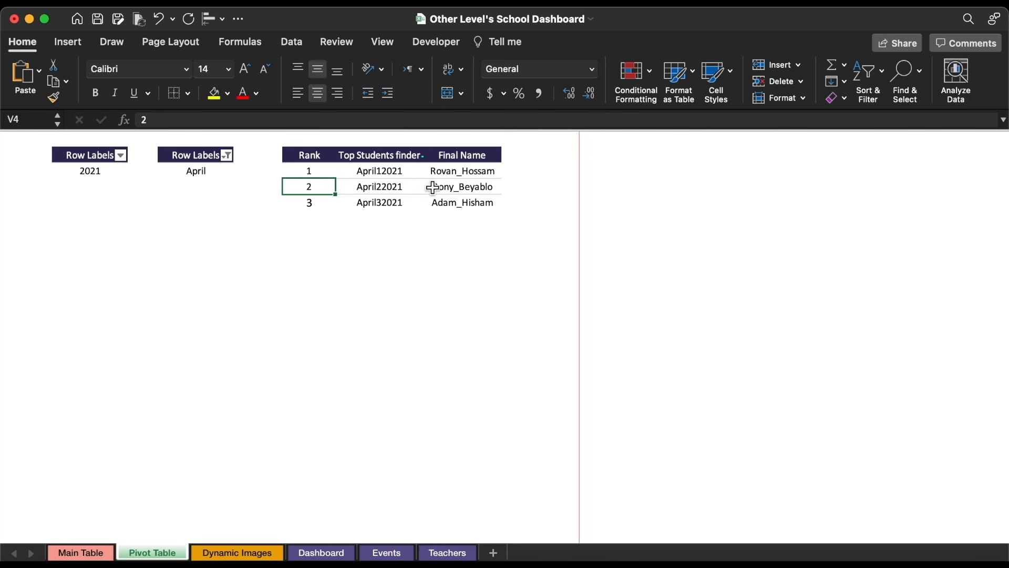
left_click(92, 552)
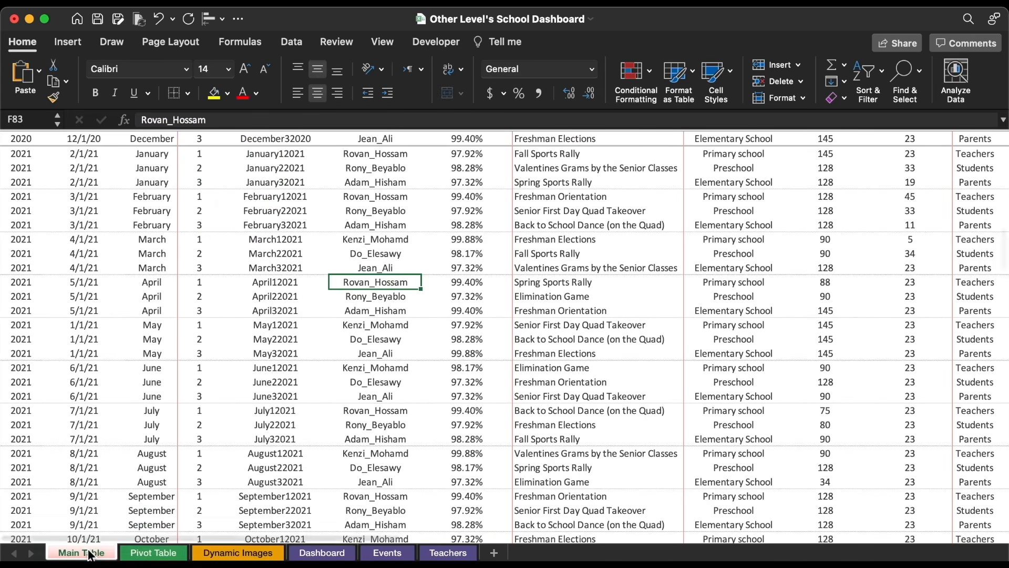
left_click(388, 297)
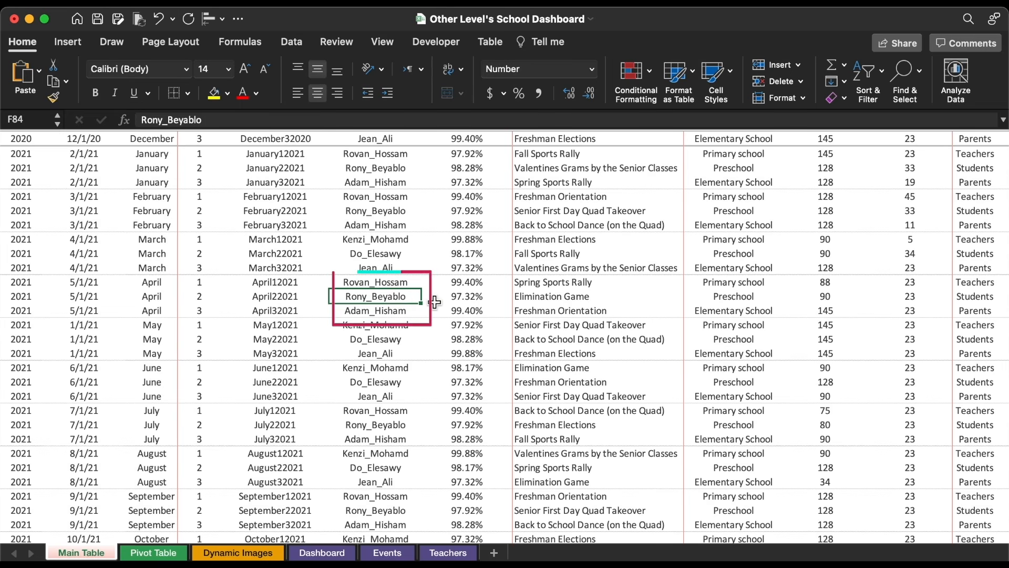
left_click(392, 314)
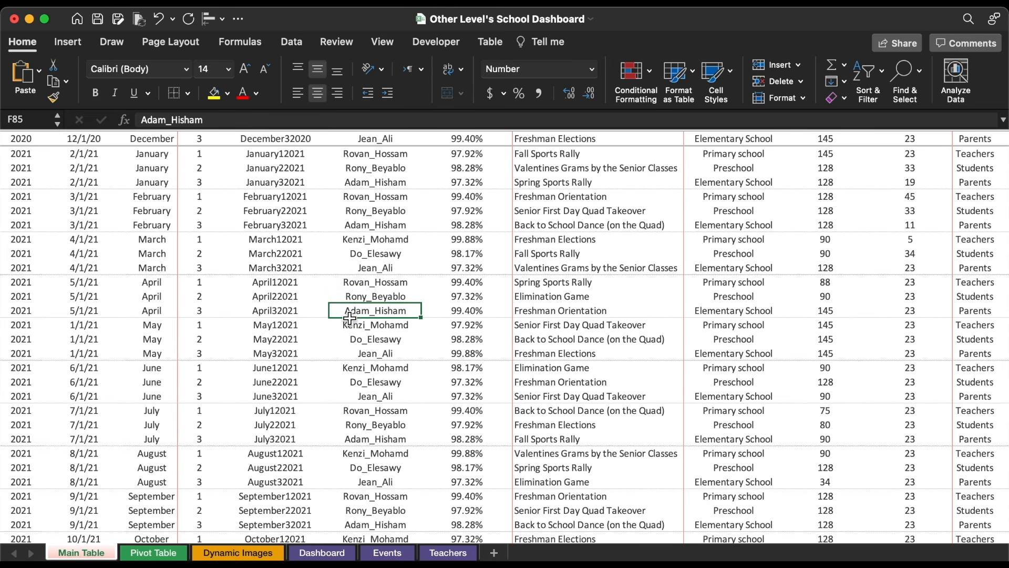
On the Dynamic Images sheet, link Name cell G2 to ='Pivot Table'!X3 and fill it down for the 2nd and 3rd ranks.
left_click(238, 553)
left_click(713, 221)
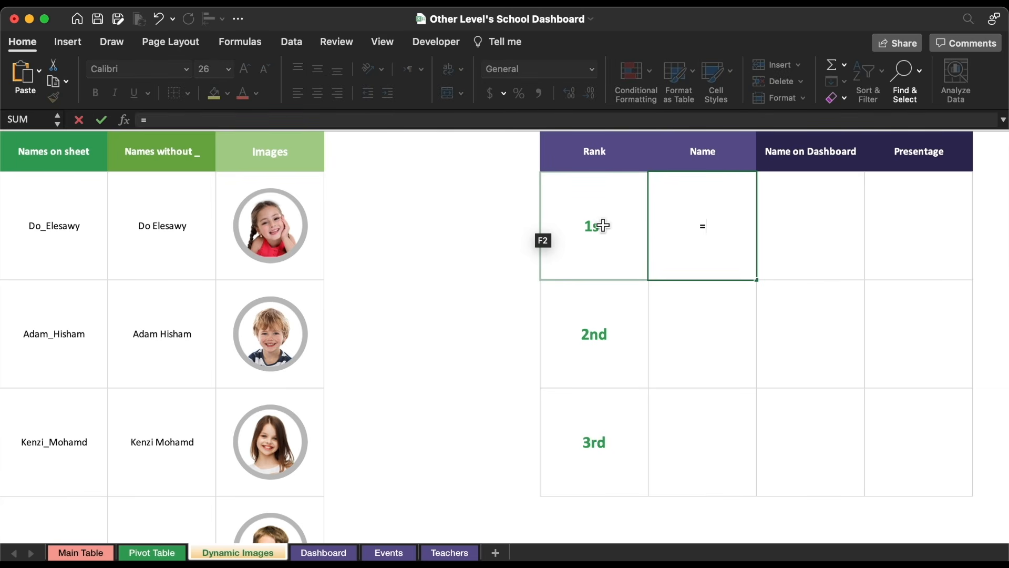
left_click(124, 553)
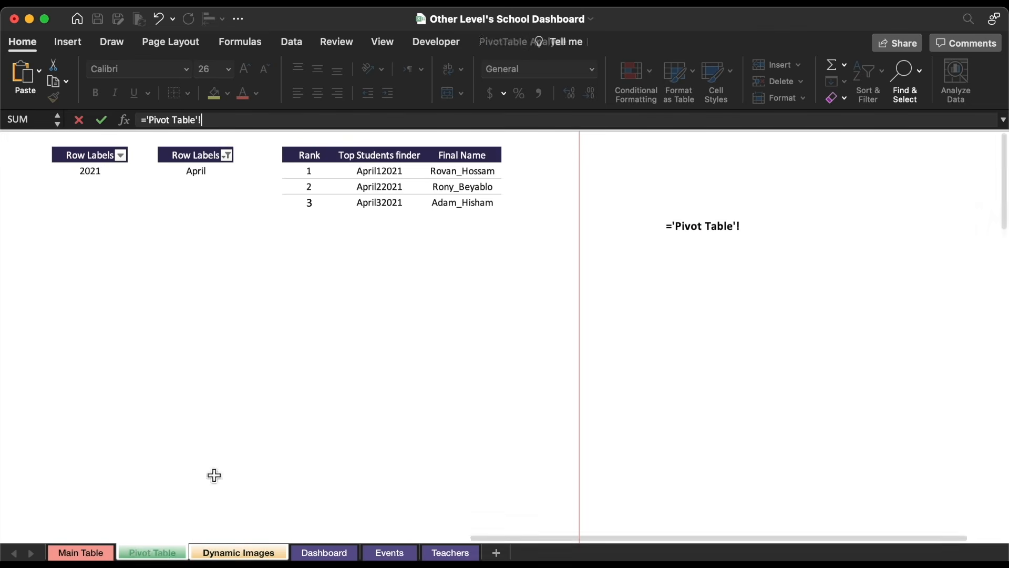
left_click(449, 176)
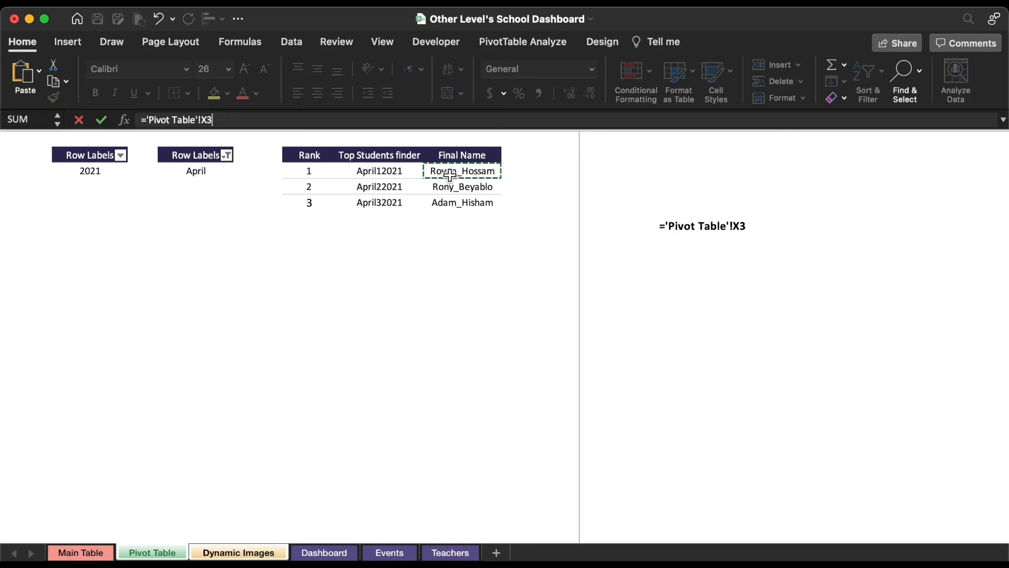
key("Return")
left_click(737, 215)
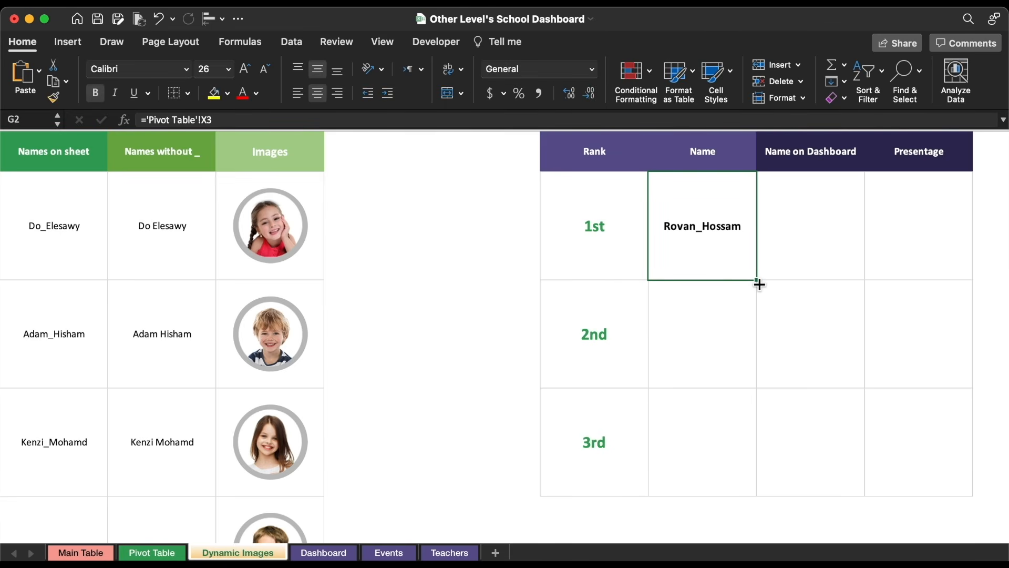
double_click(757, 282)
Enter =VLOOKUP(G2,$A$2:$B$7,2,0) in H2 under Name on Dashboard to return the first-ranked student's name without the underscore.
left_click(789, 300)
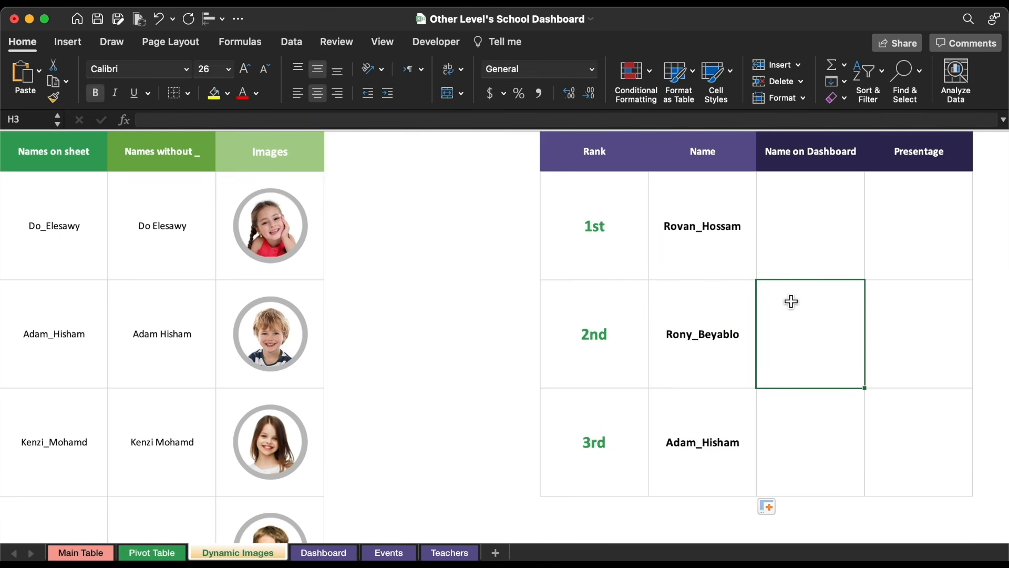
left_click(800, 241)
type("=vl")
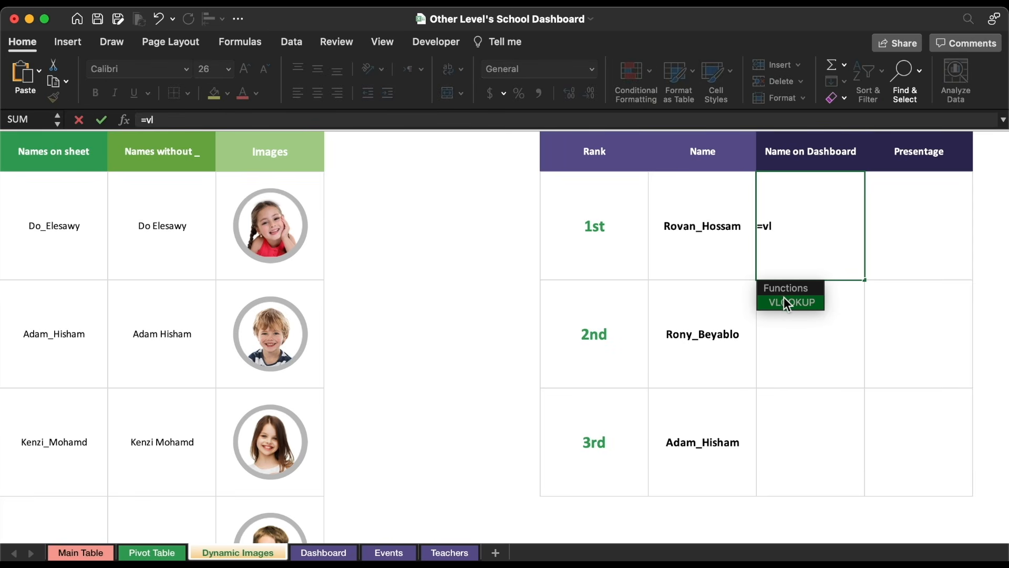
double_click(785, 298)
left_click(698, 225)
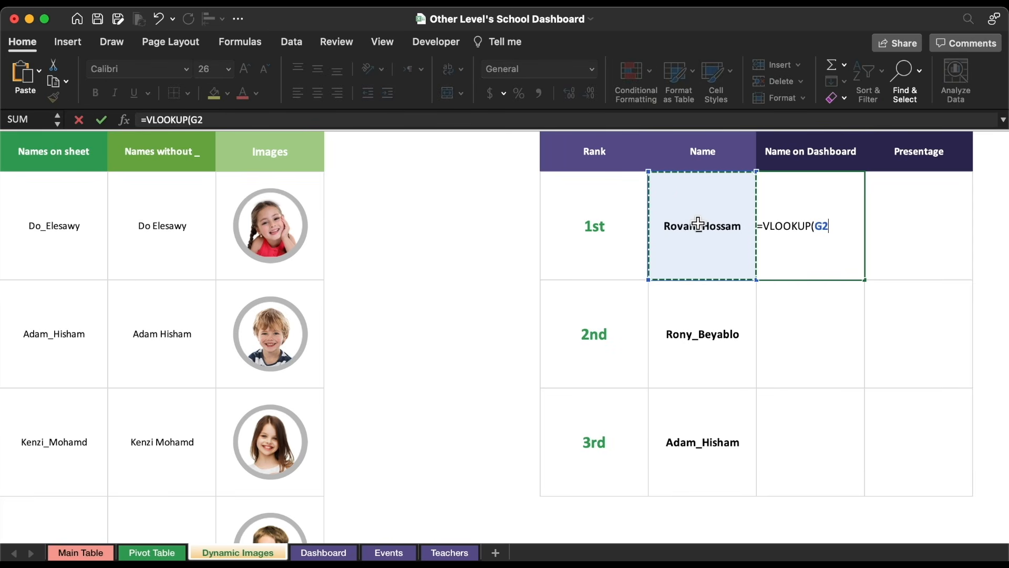
type(",")
left_click_drag(37, 182, 97, 478)
type(",2,")
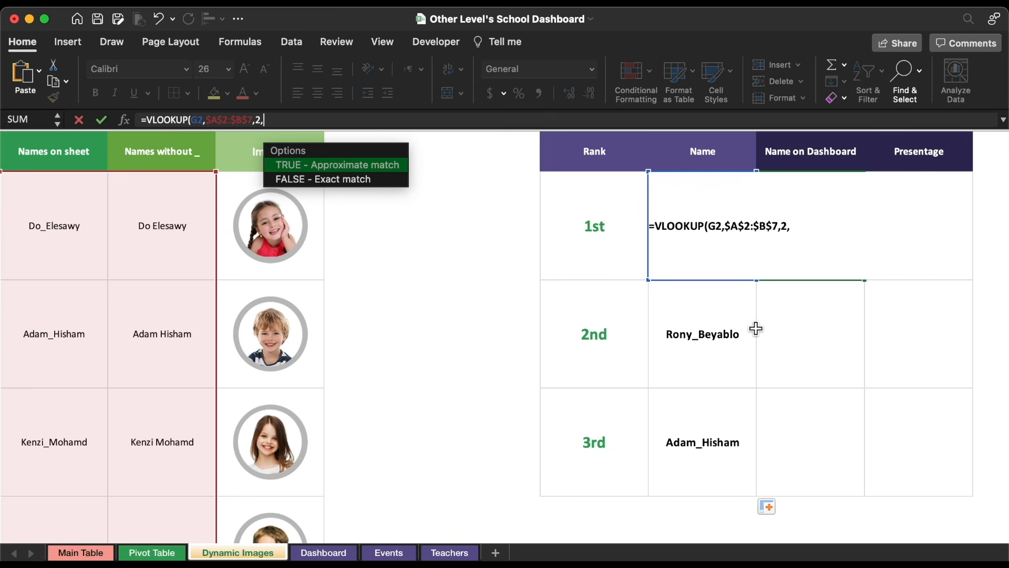
type("0)")
key("Return")
left_click(819, 259)
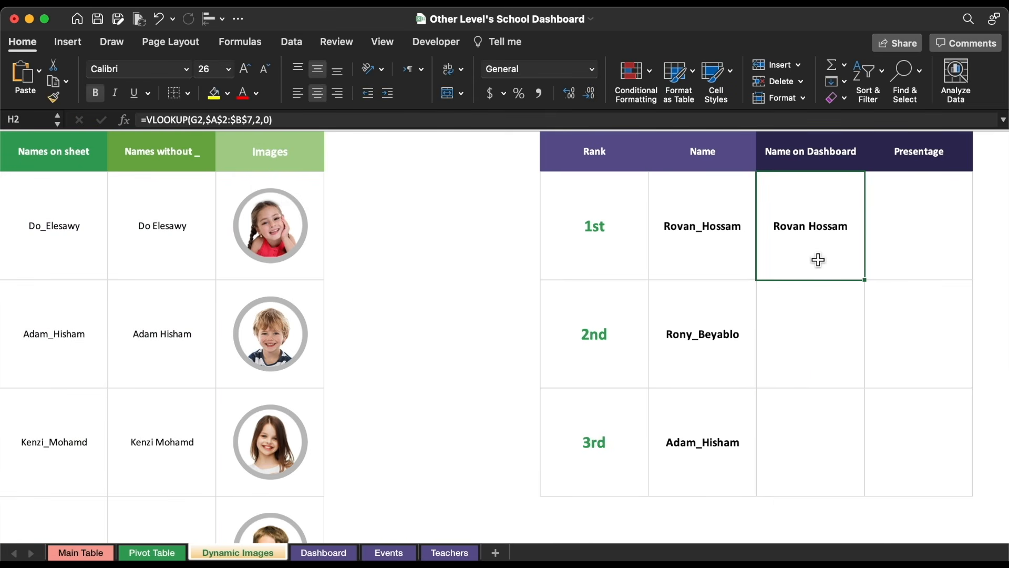
Fill the Name on Dashboard formula in H2 down to the 2nd and 3rd ranks.
left_click_drag(868, 284, 865, 473)
left_click(807, 297)
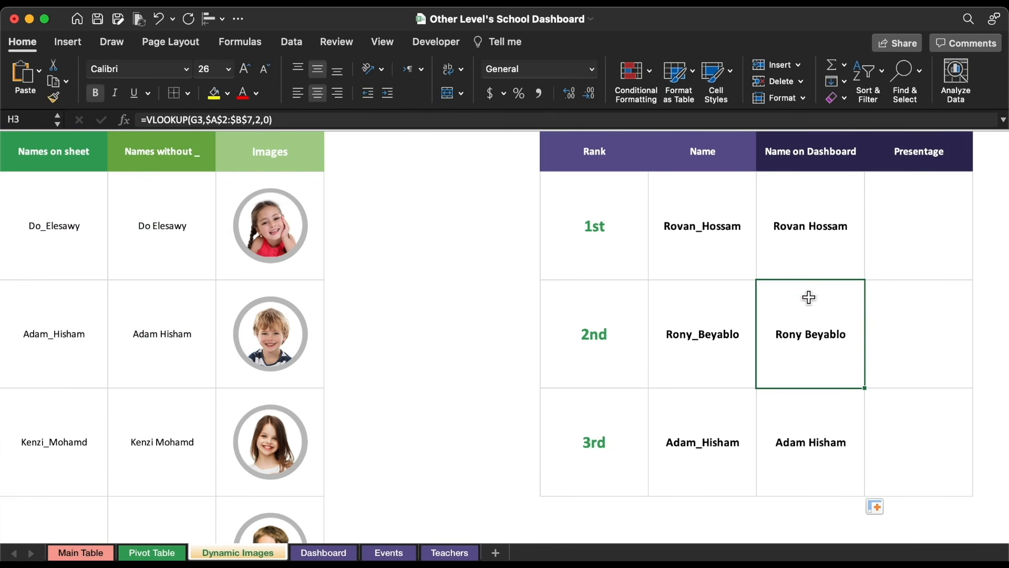
left_click(807, 275)
Enter =VLOOKUP('Pivot Table'!W3,'Main Table'!E:G,3,0) in I2 under Presentage and fill it down for the 2nd and 3rd ranks.
left_click(925, 240)
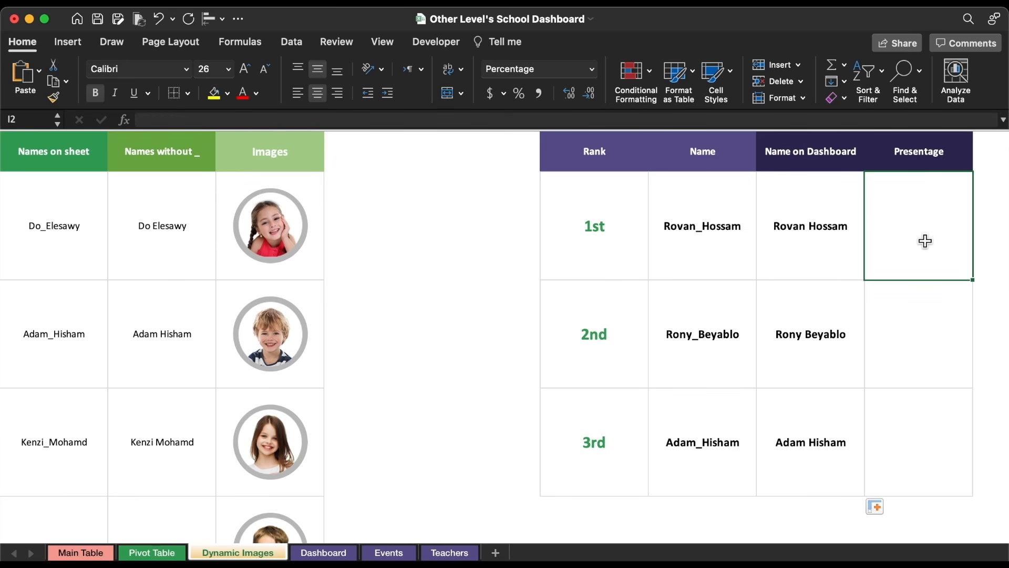
type("=")
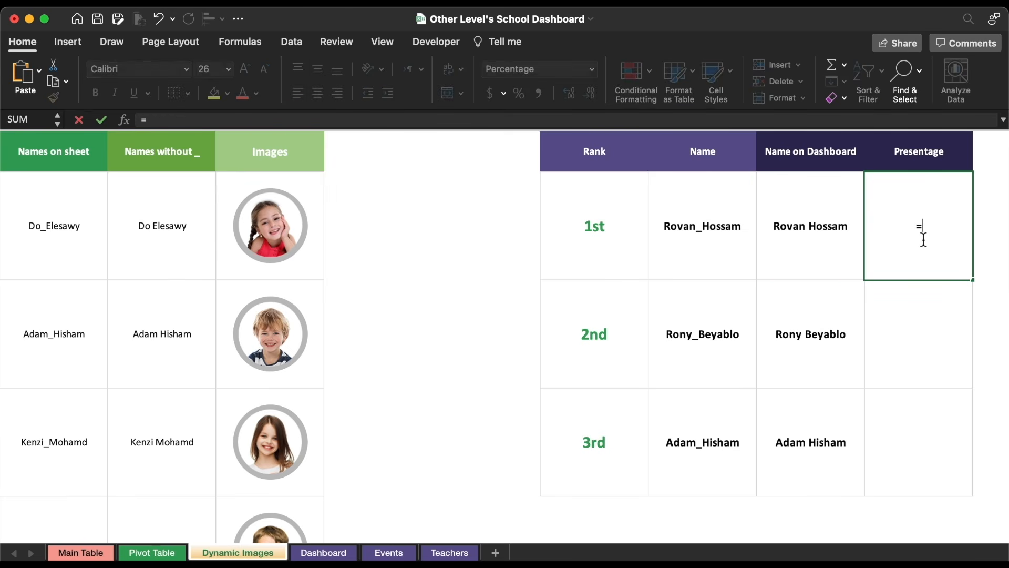
type("v")
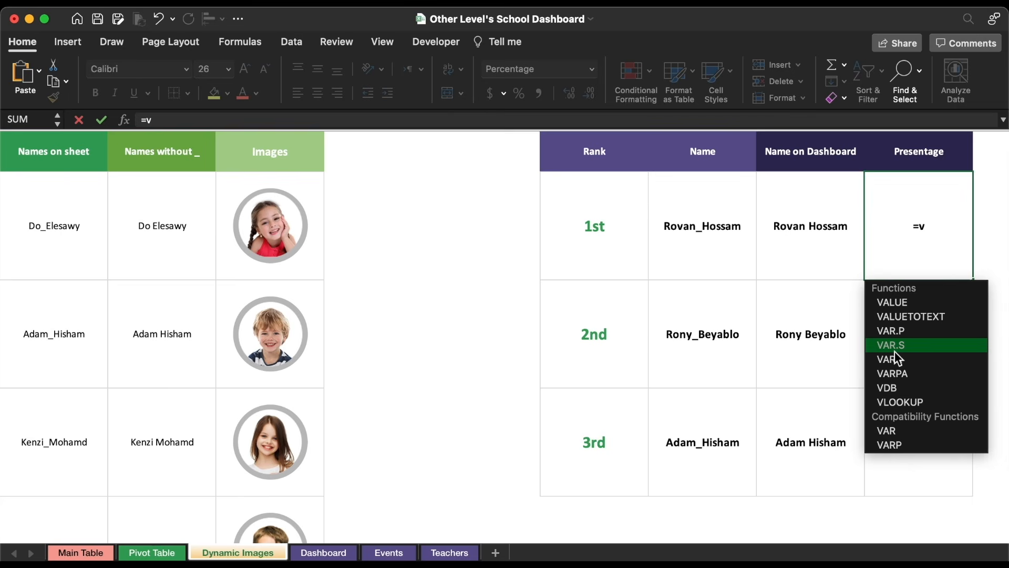
double_click(901, 401)
left_click(152, 553)
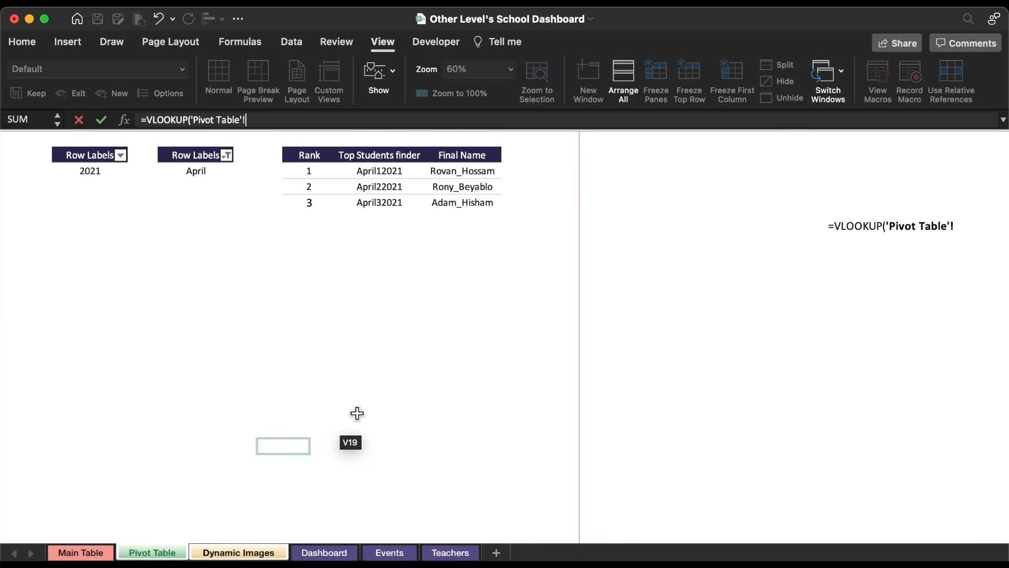
left_click(384, 169)
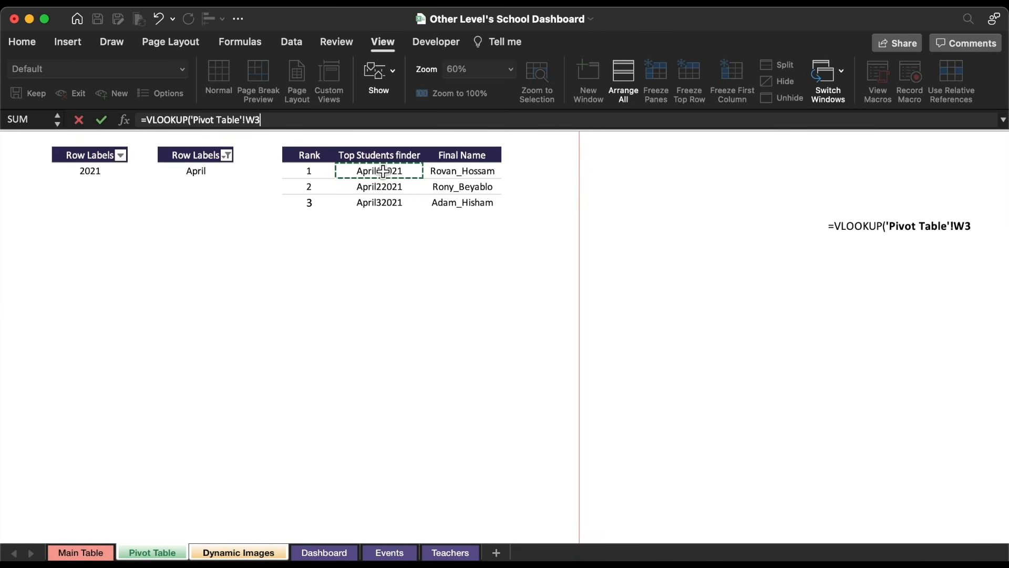
type(",")
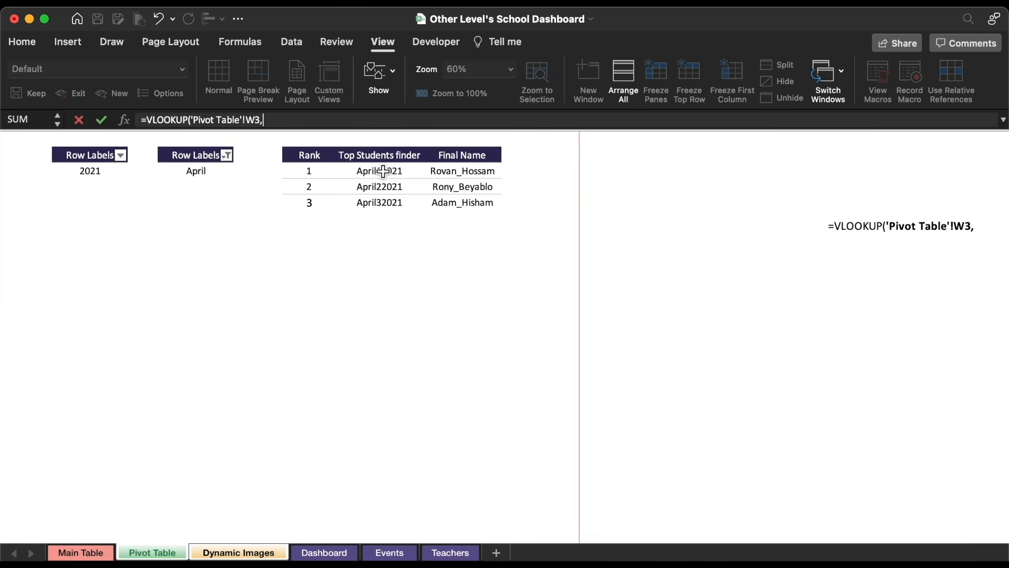
left_click(81, 552)
left_click_drag(329, 138, 461, 138)
type(",3,")
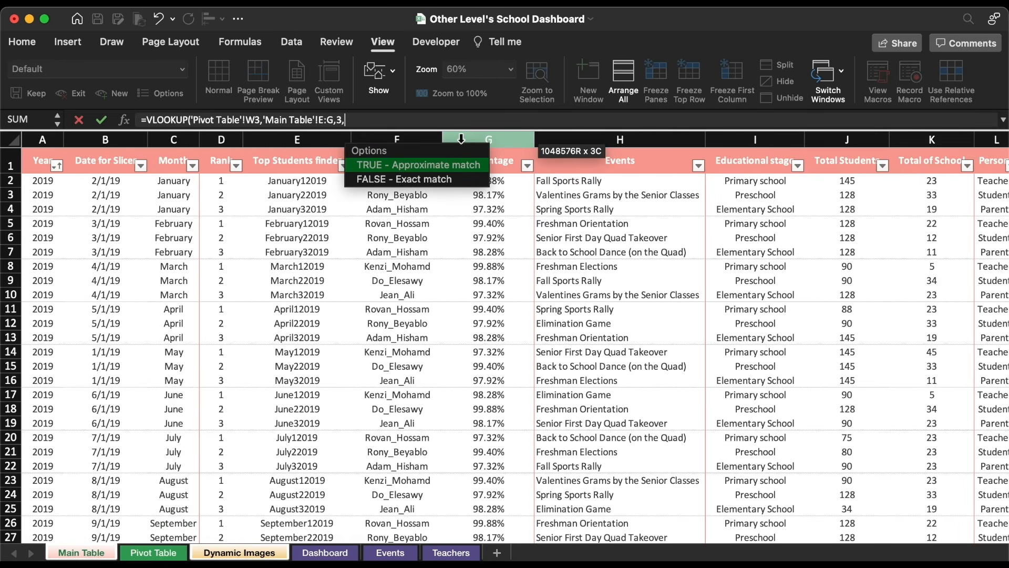
type("0")
key("Return")
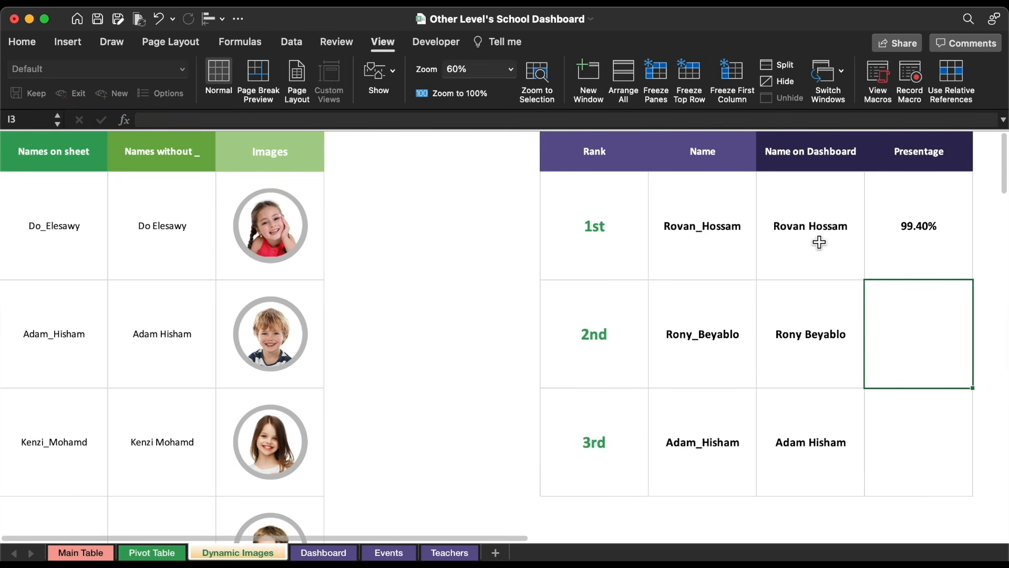
left_click(904, 251)
double_click(973, 281)
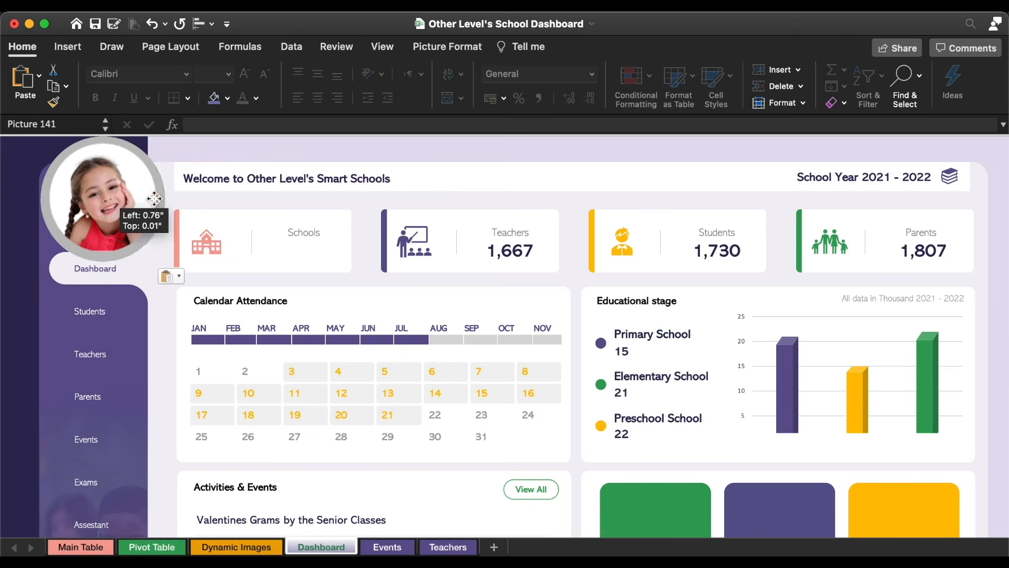
On the Dashboard sheet, move the pasted girl's picture onto the green card and shrink it to fit the card's upper half.
left_click_drag(100, 210, 689, 386)
scroll(689, 386, "down", 5)
scroll(688, 387, "right", 2)
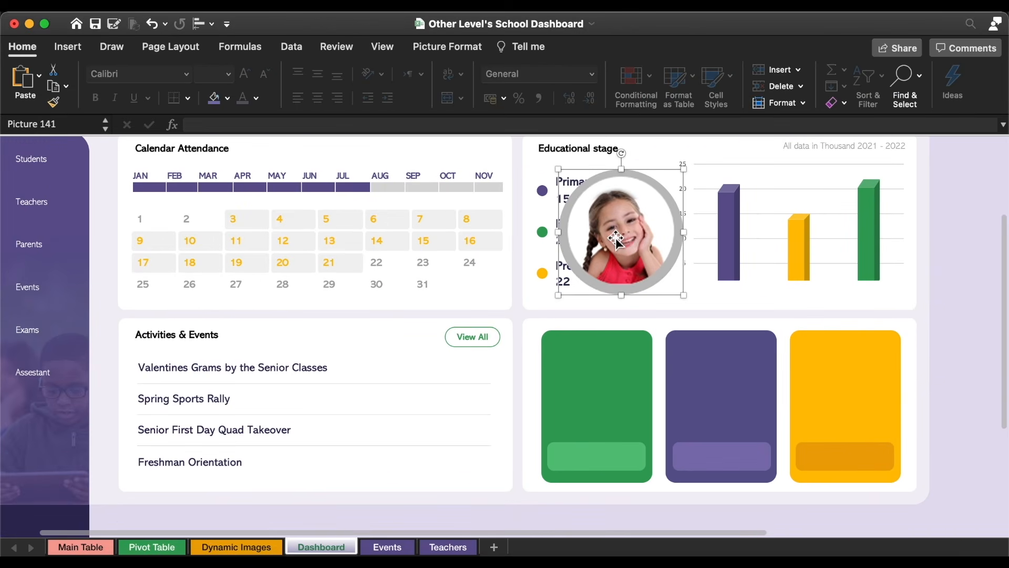
left_click_drag(615, 247, 588, 371)
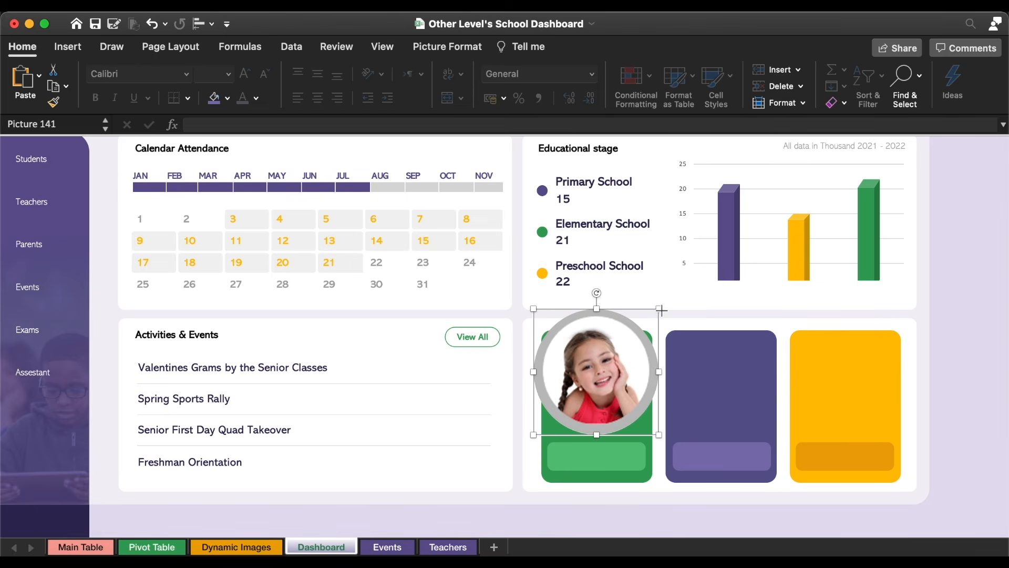
left_click_drag(661, 310, 588, 380)
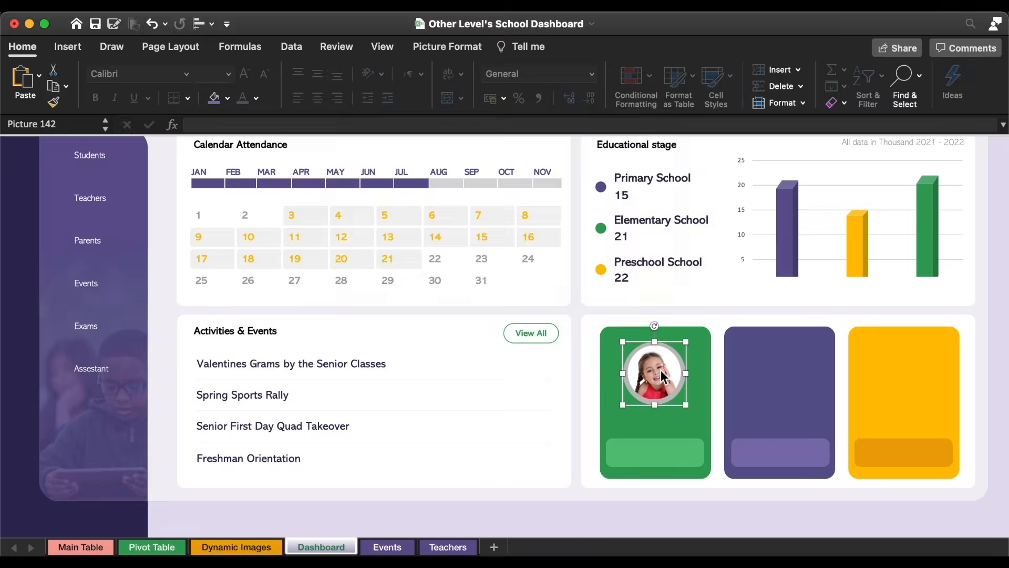
Define the name First as =INDIRECT('Dynamic Images'!$F$2), pointing to the first-ranked student's Name cell.
key("ctrl+F3")
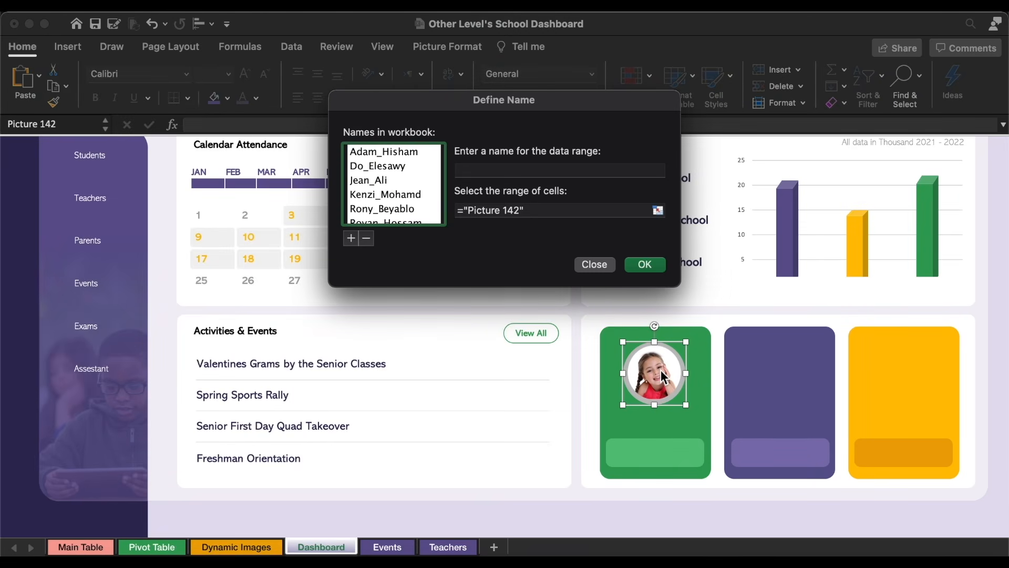
left_click(470, 172)
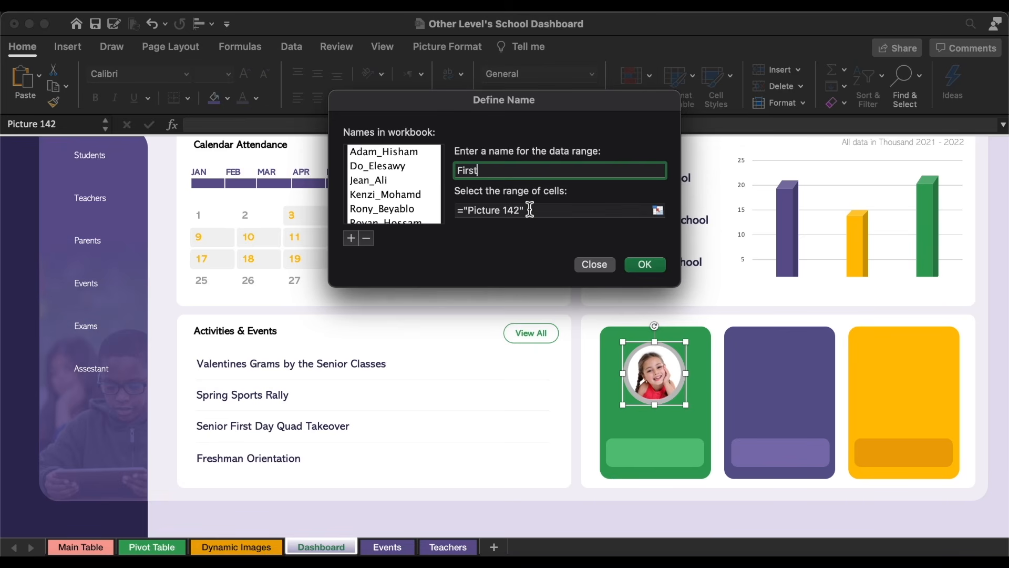
left_click_drag(530, 210, 466, 210)
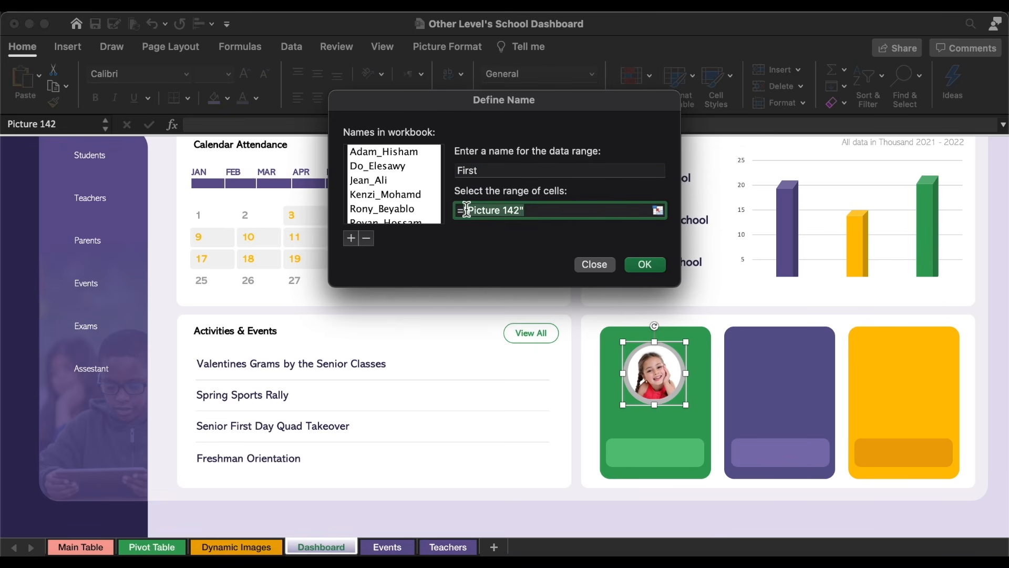
left_click(658, 210)
left_click(237, 547)
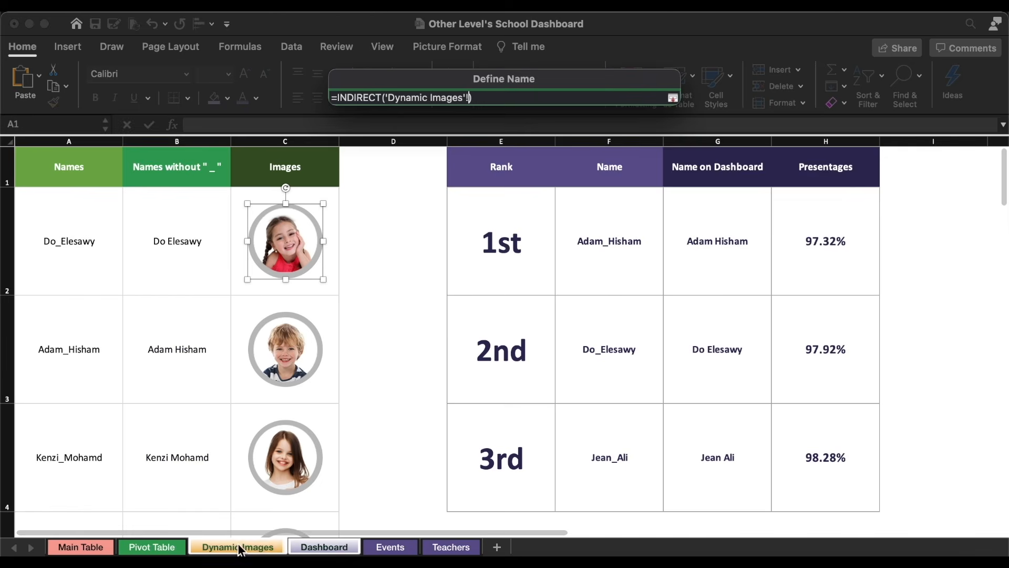
left_click(614, 244)
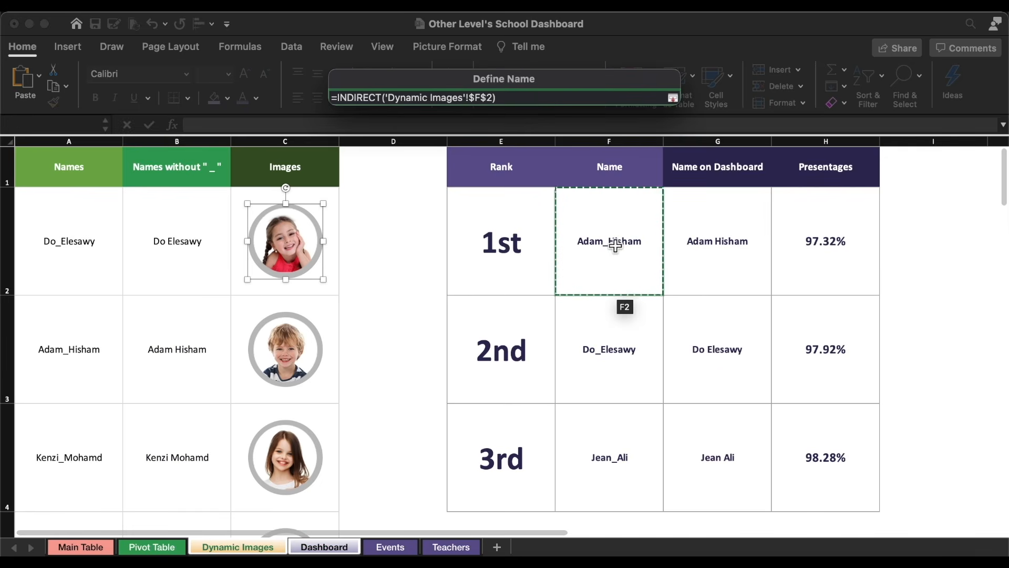
key("Return")
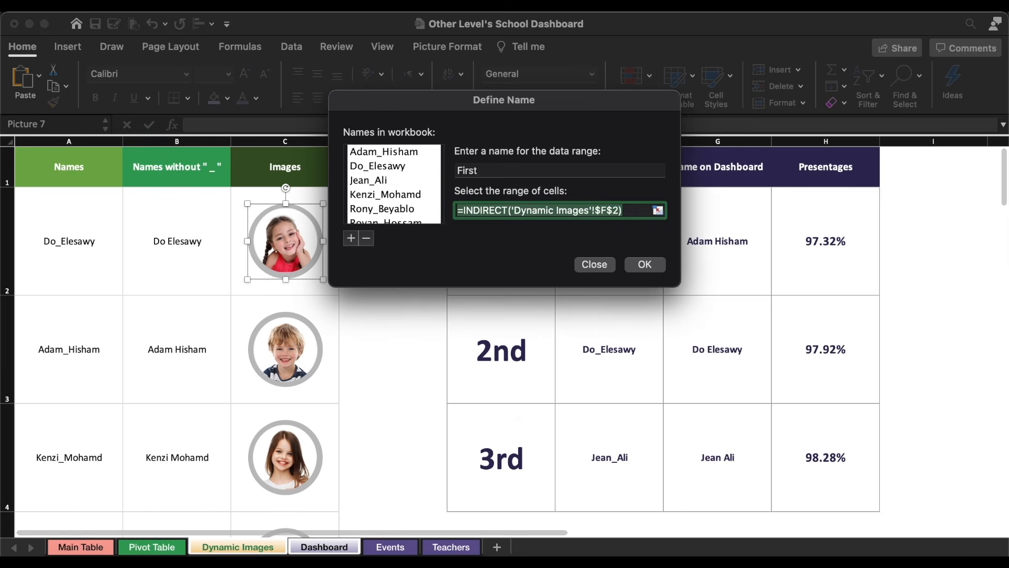
left_click(646, 266)
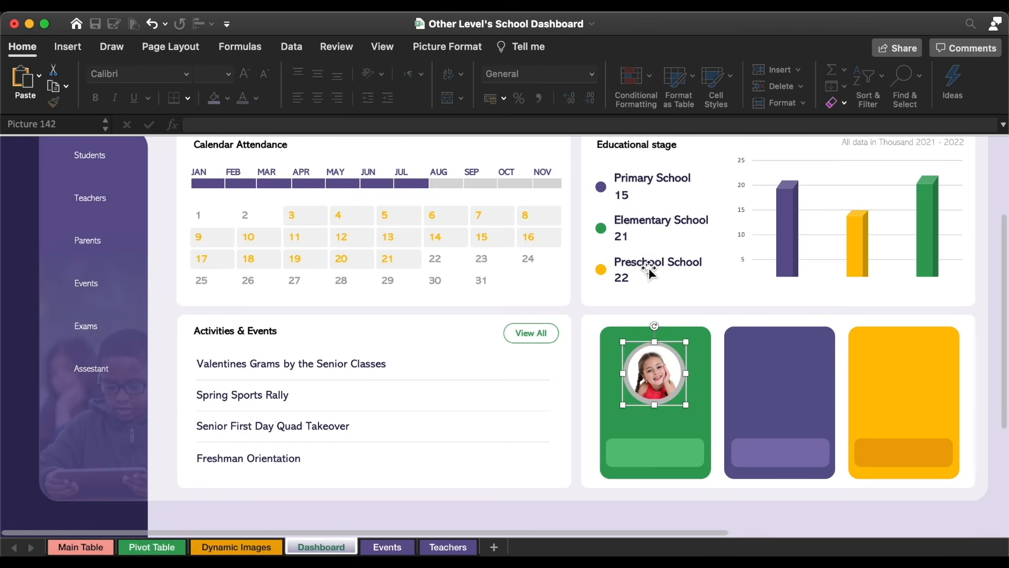
Link the picture on the green card to the defined name with the formula =First.
left_click(296, 125)
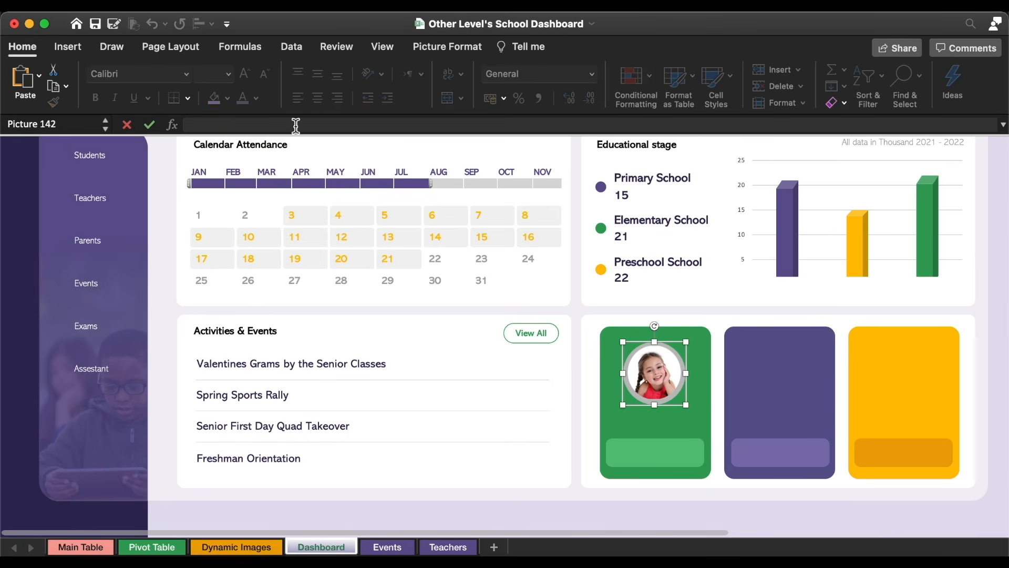
type("=fi")
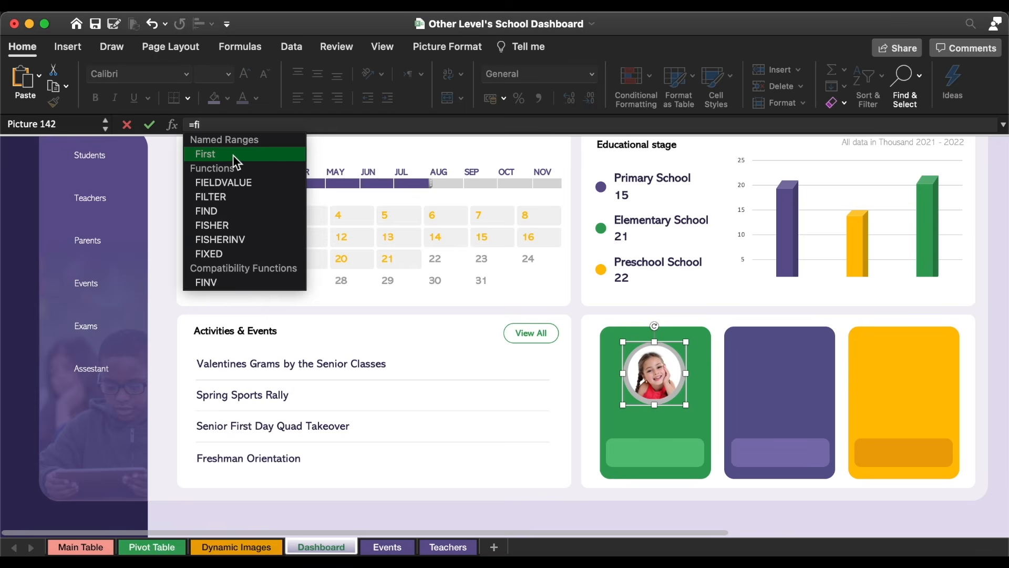
type("rst")
key("Return")
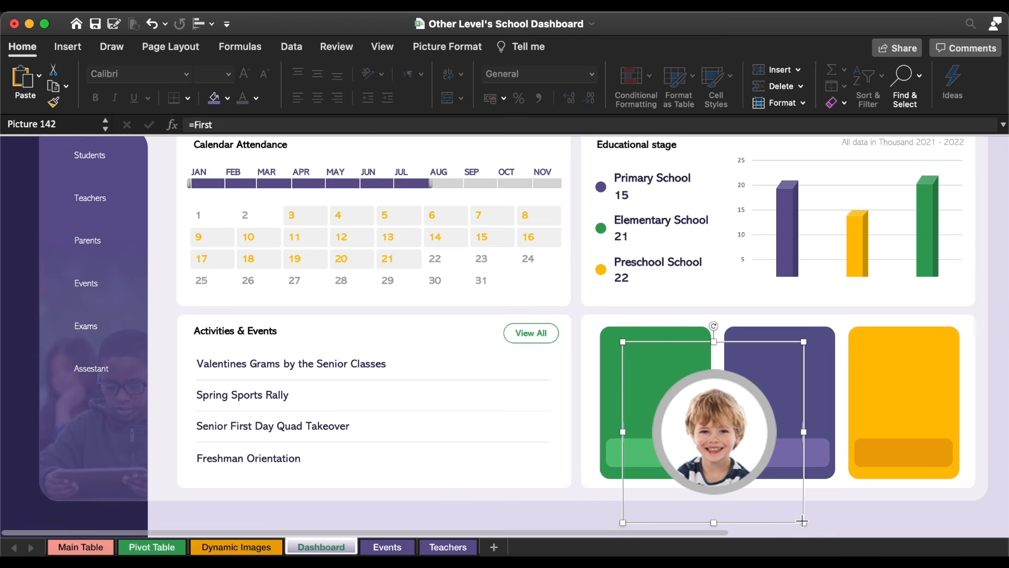
Shrink the linked picture and centre it in the upper half of the green card.
left_click_drag(803, 521, 713, 433)
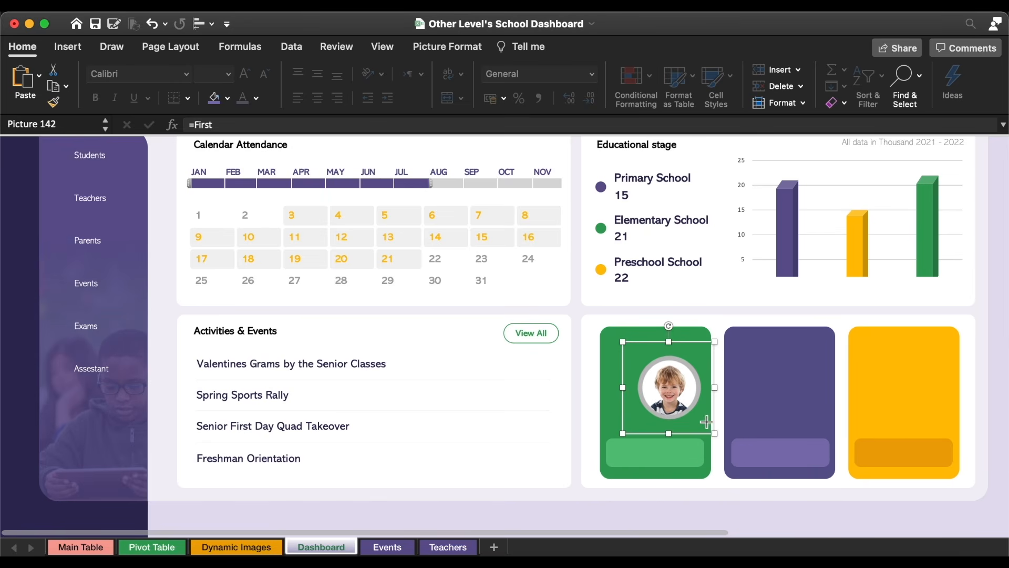
left_click_drag(673, 390, 656, 369)
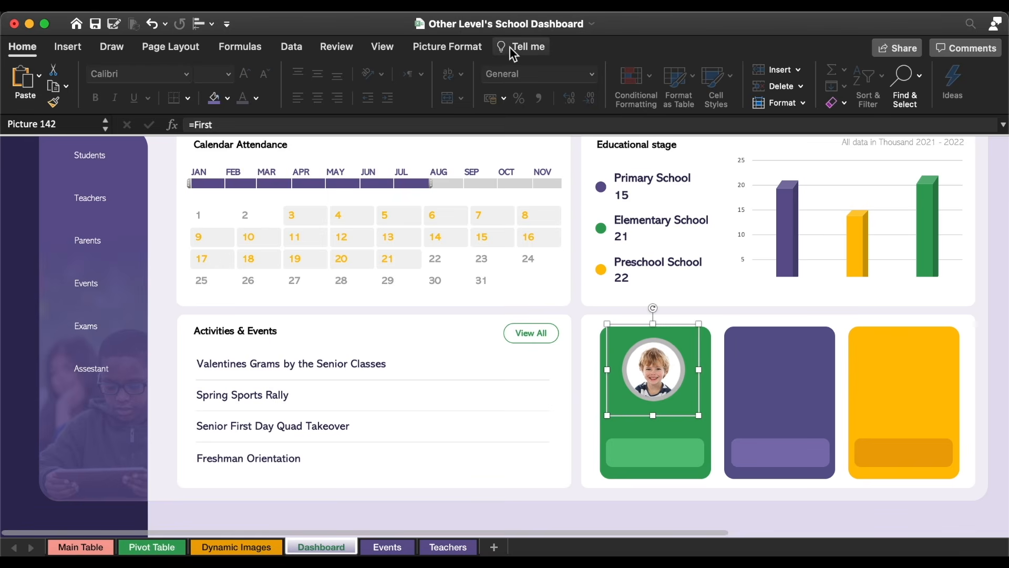
left_click(448, 46)
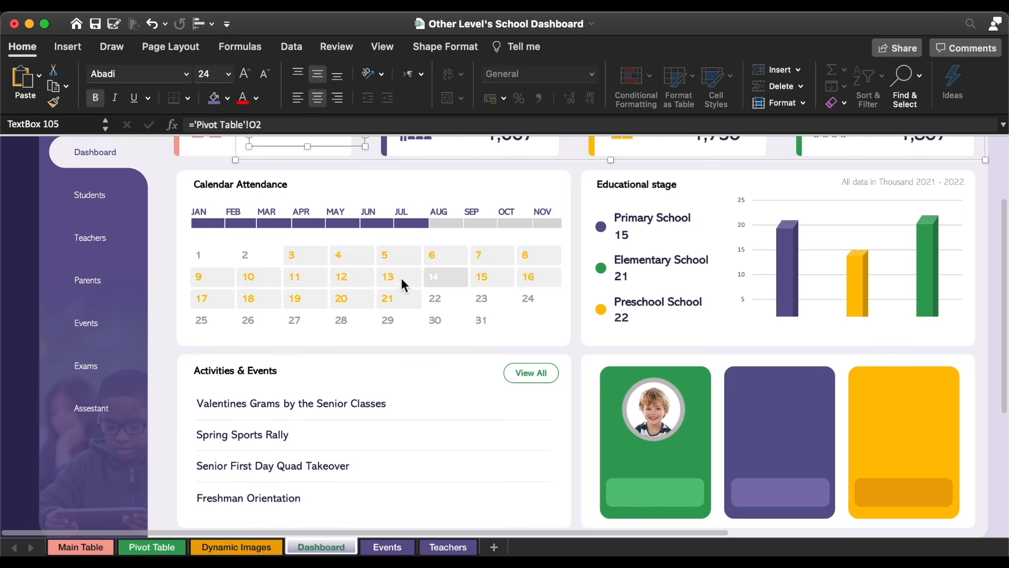
Select February through October in the Calendar Attendance month slicer to test the dynamic picture.
left_click(253, 255)
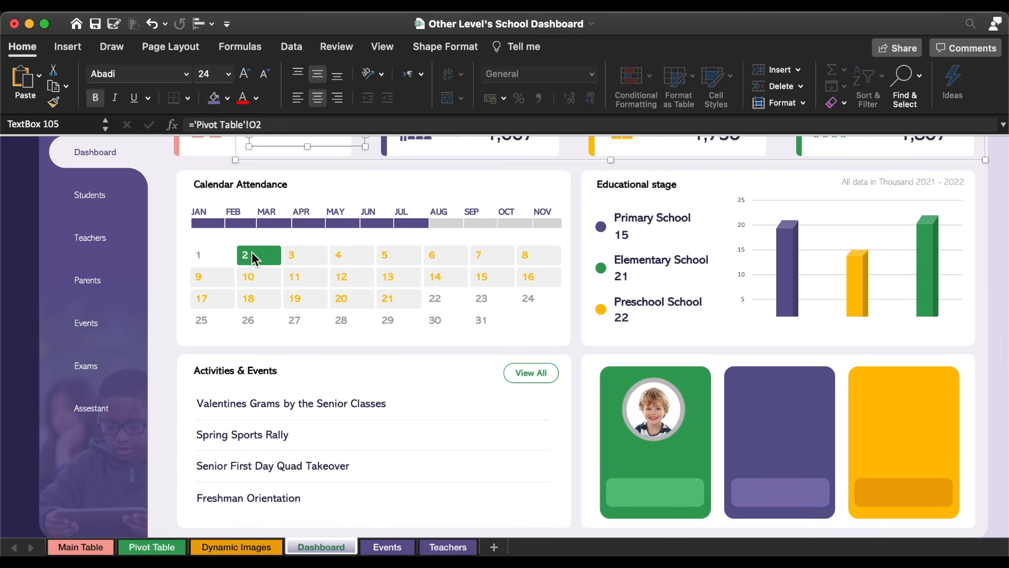
left_click_drag(239, 221, 505, 226)
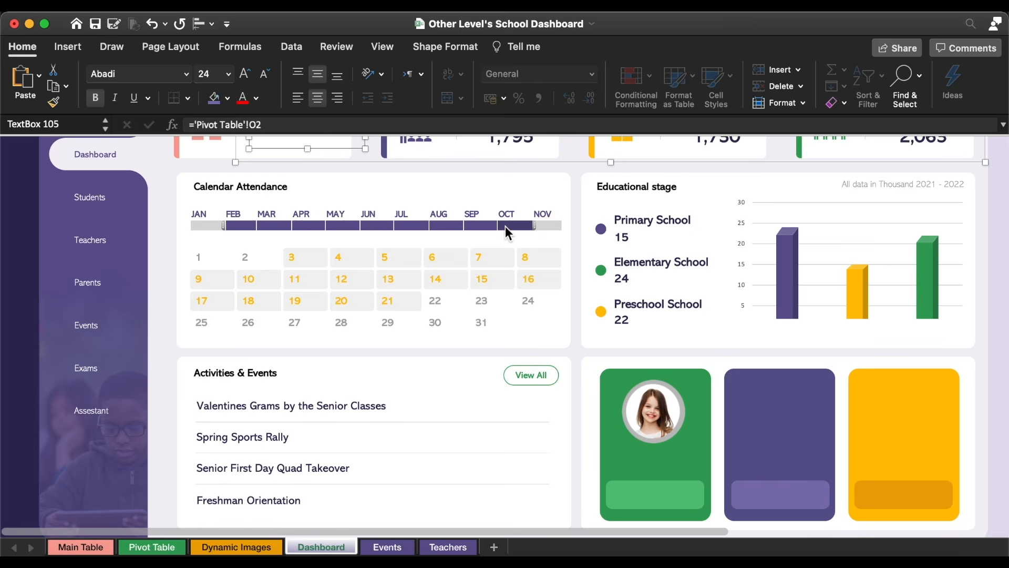
key("Escape")
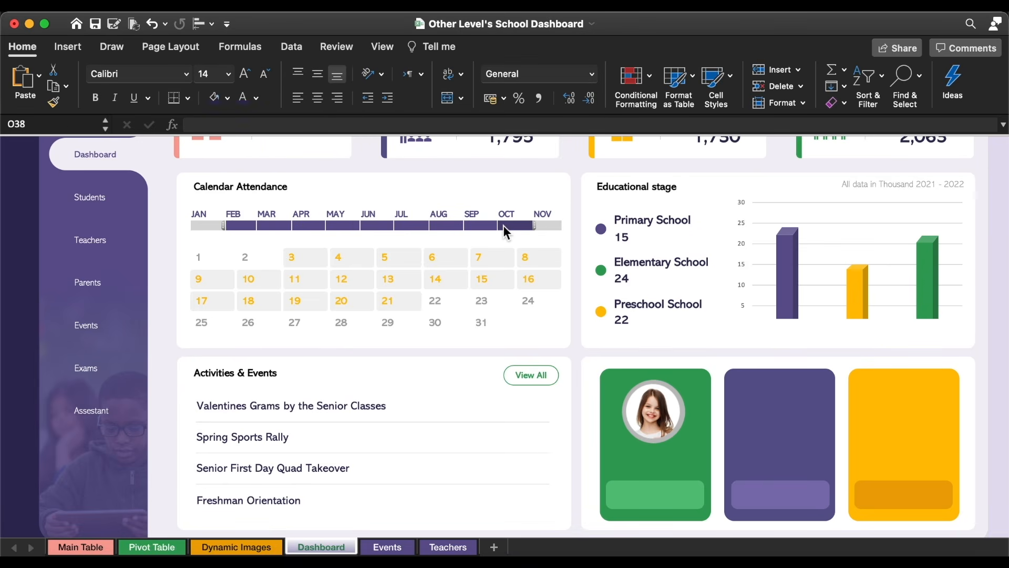
Copy the first picture under Images on the Dynamic Images sheet to the Dashboard, sized to fit the purple card's upper half.
left_click(236, 547)
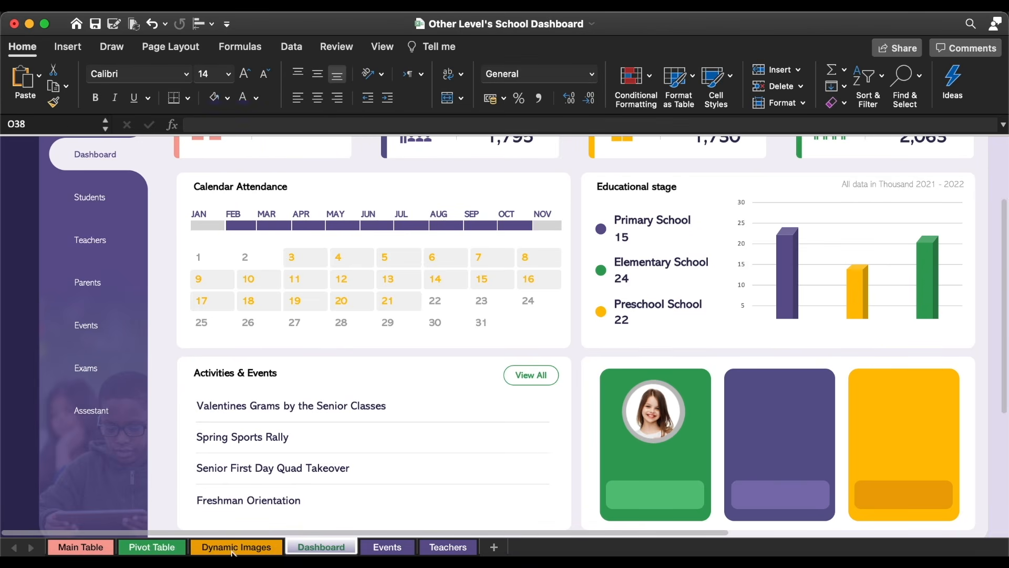
left_click(286, 261)
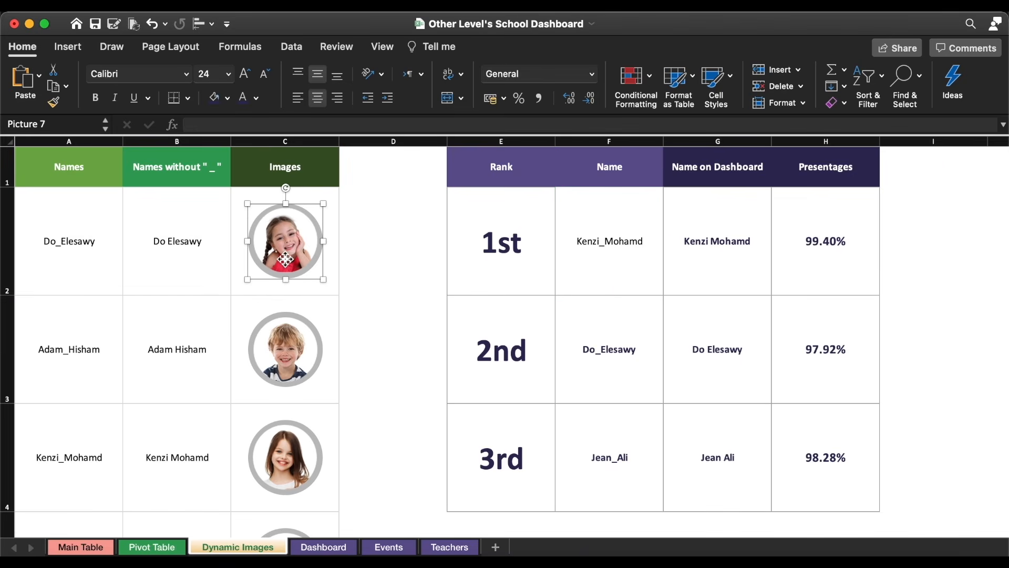
left_click(322, 547)
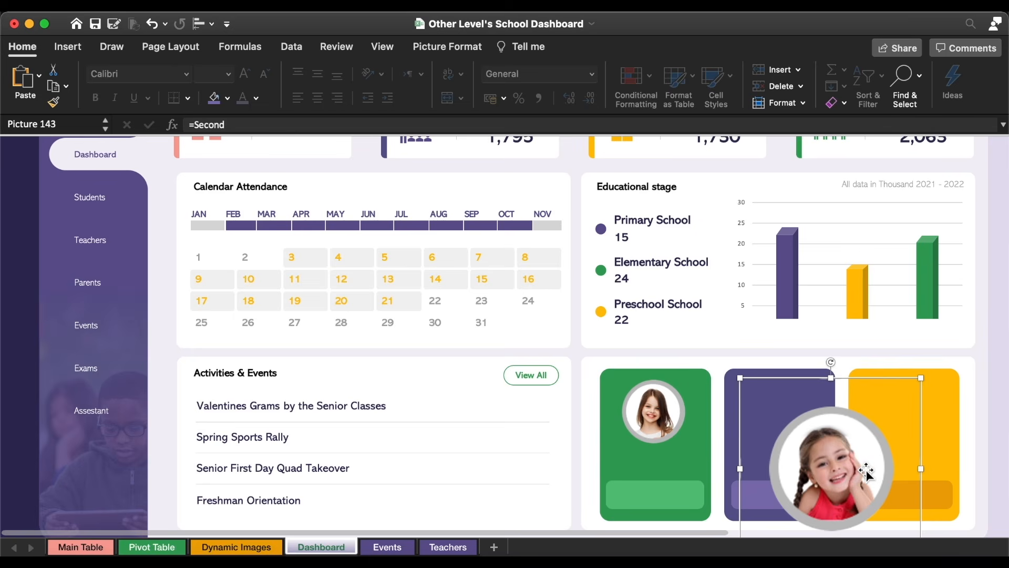
left_click_drag(741, 378, 811, 447)
left_click_drag(862, 504, 782, 428)
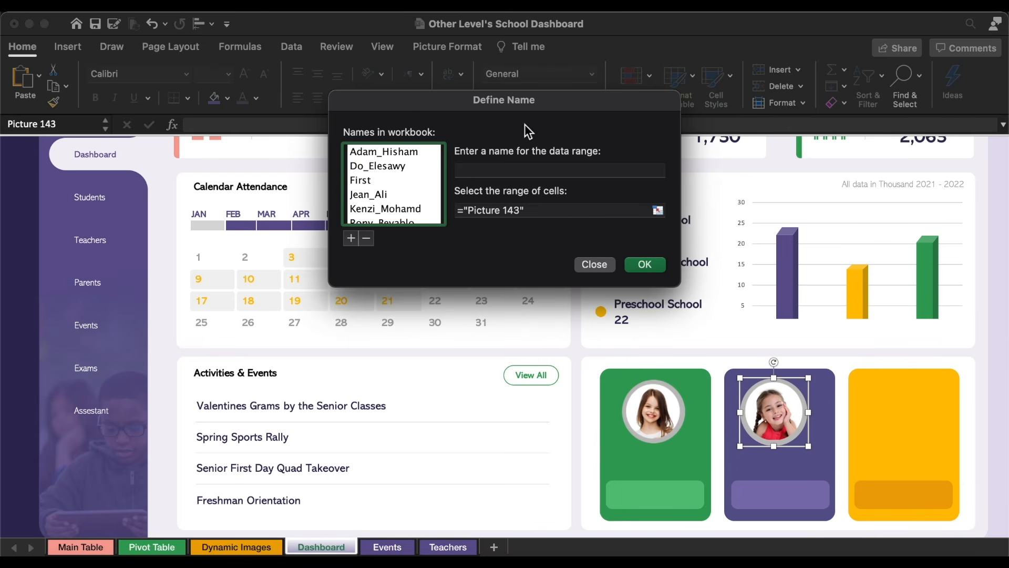
Define the name Second as =INDIRECT('Dynamic Images'!$F$3), referring to the second-ranked student's name.
left_click(502, 171)
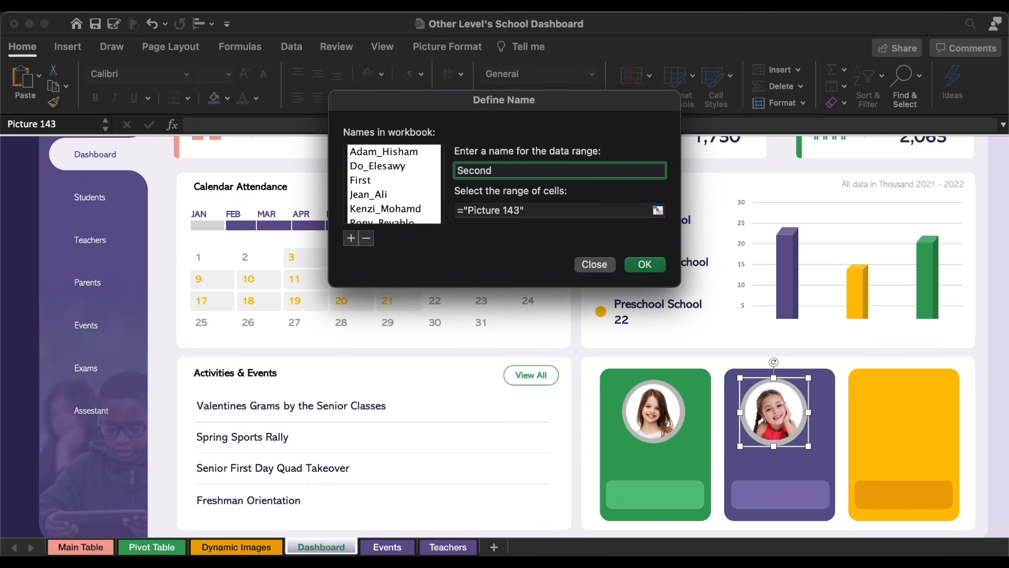
left_click(547, 210)
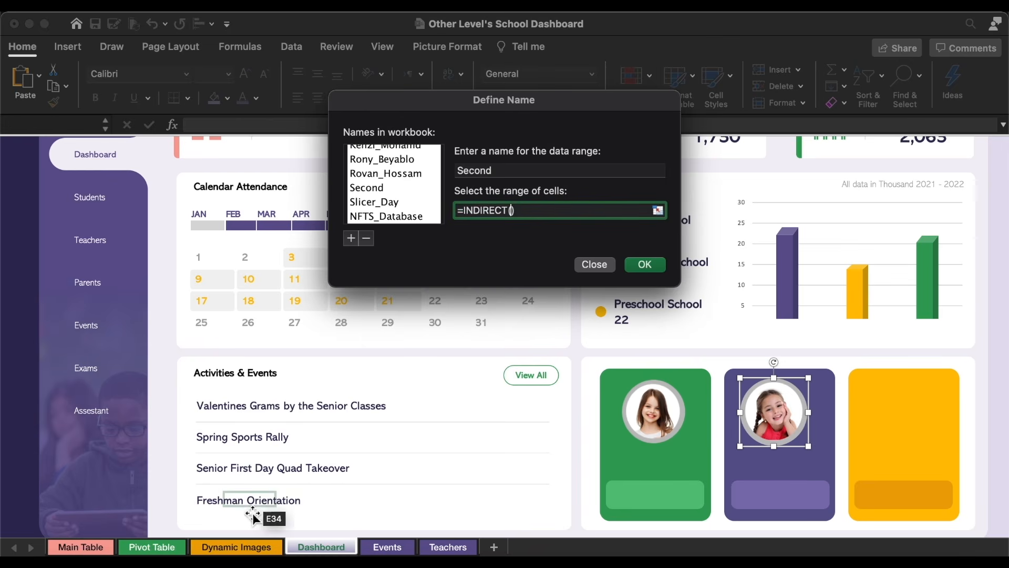
left_click(237, 547)
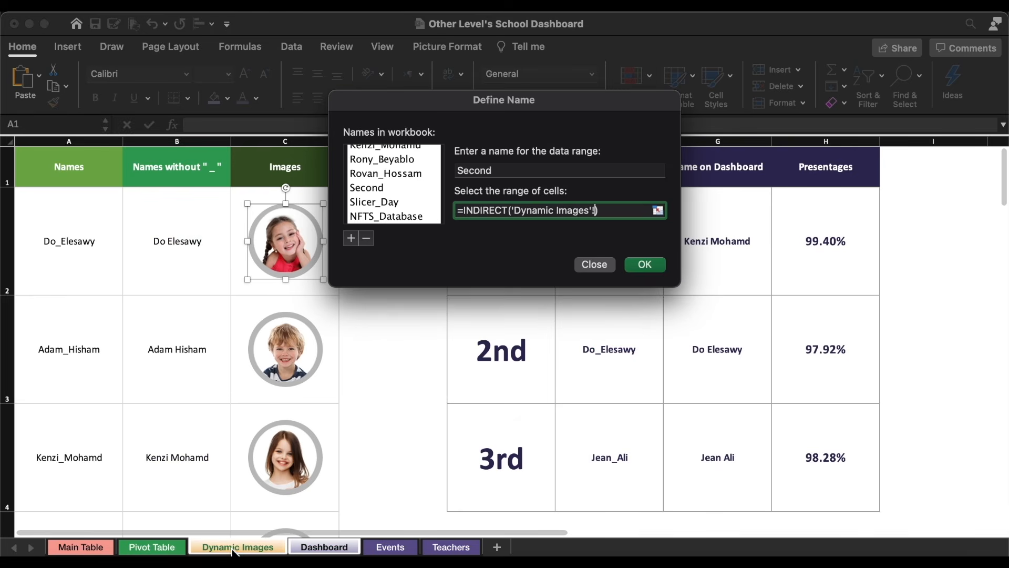
left_click(599, 342)
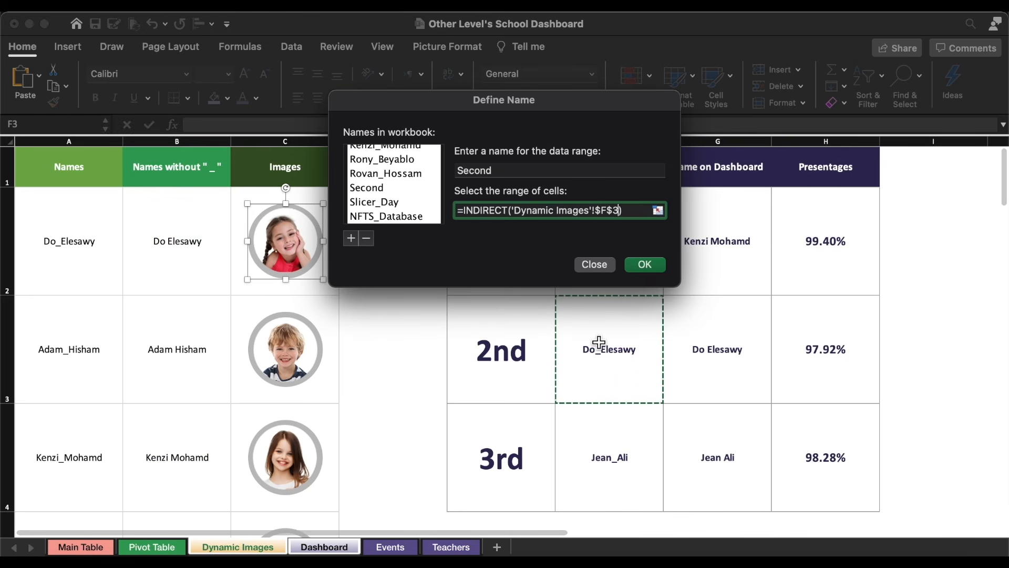
left_click(646, 264)
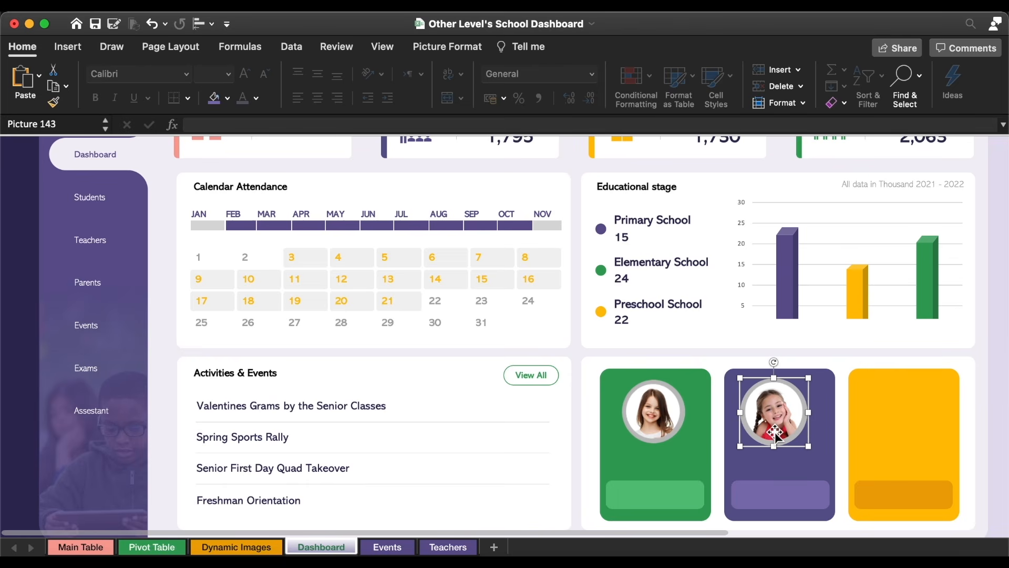
Link the purple card's picture with the formula =Second and shrink it to about 1.42" by 1.37" in the card's upper half.
left_click(226, 123)
type("=")
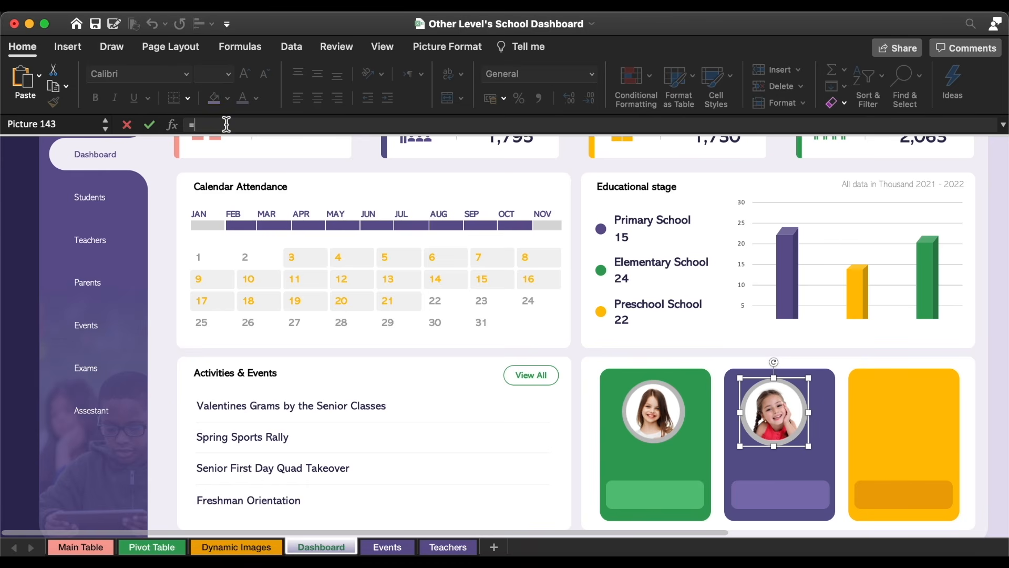
type("seco")
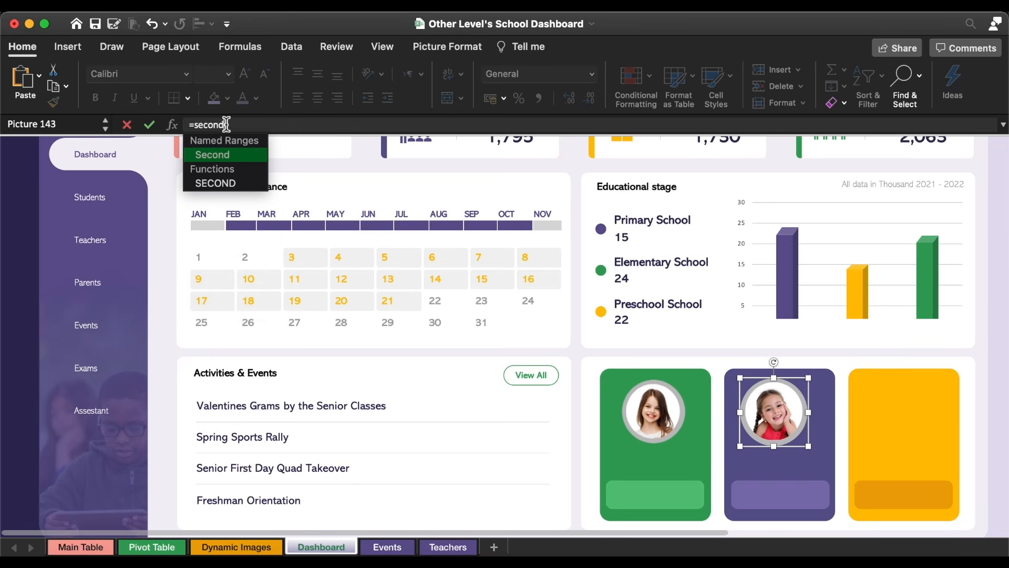
type("nd")
key("Tab")
key("Return")
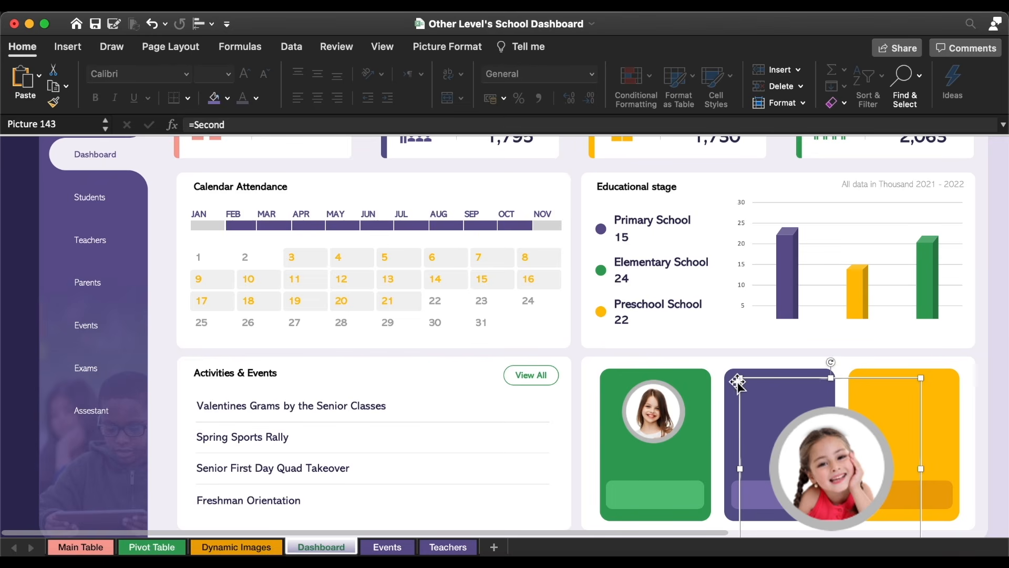
left_click_drag(741, 381, 757, 396)
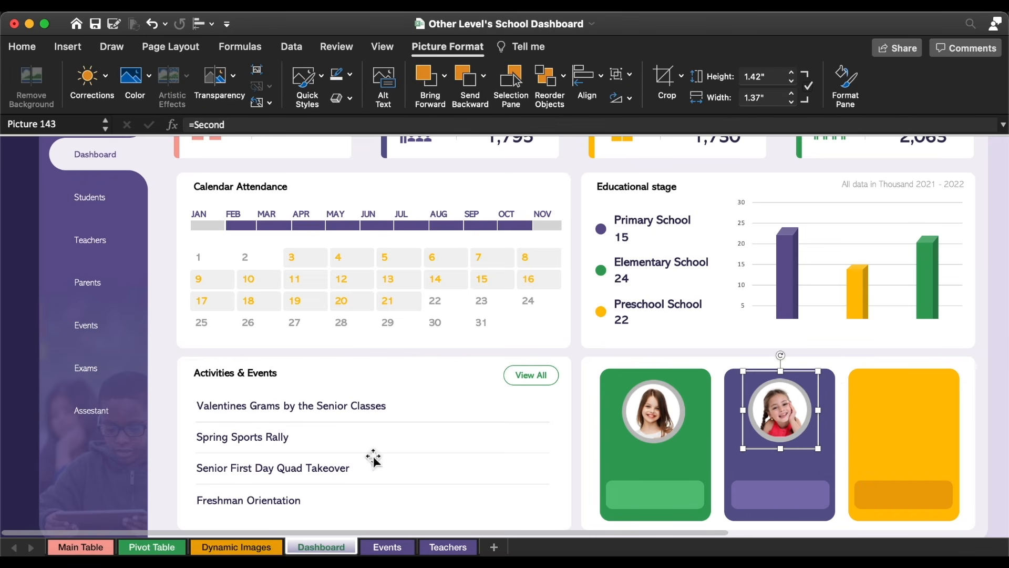
Copy the first picture under Images on the Dynamic Images sheet onto the yellow card of the Dashboard.
left_click(241, 547)
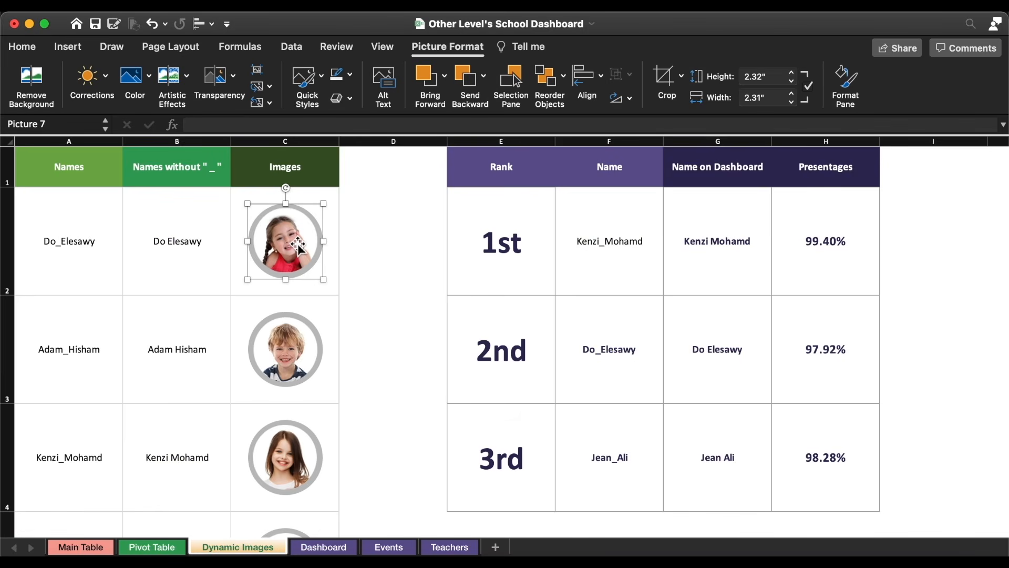
left_click(328, 548)
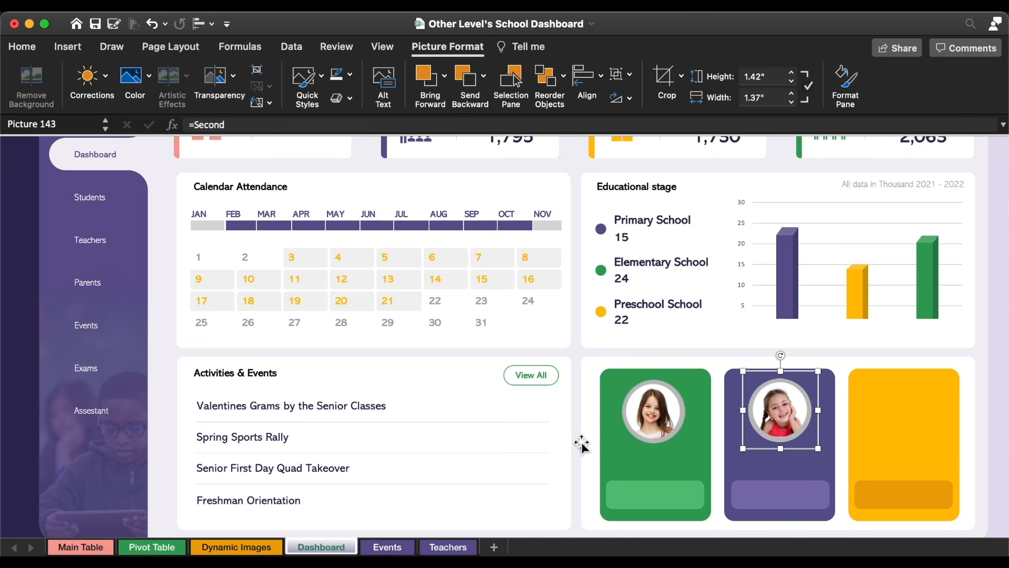
scroll(582, 444, "down", 4)
left_click(596, 459)
key("super+v")
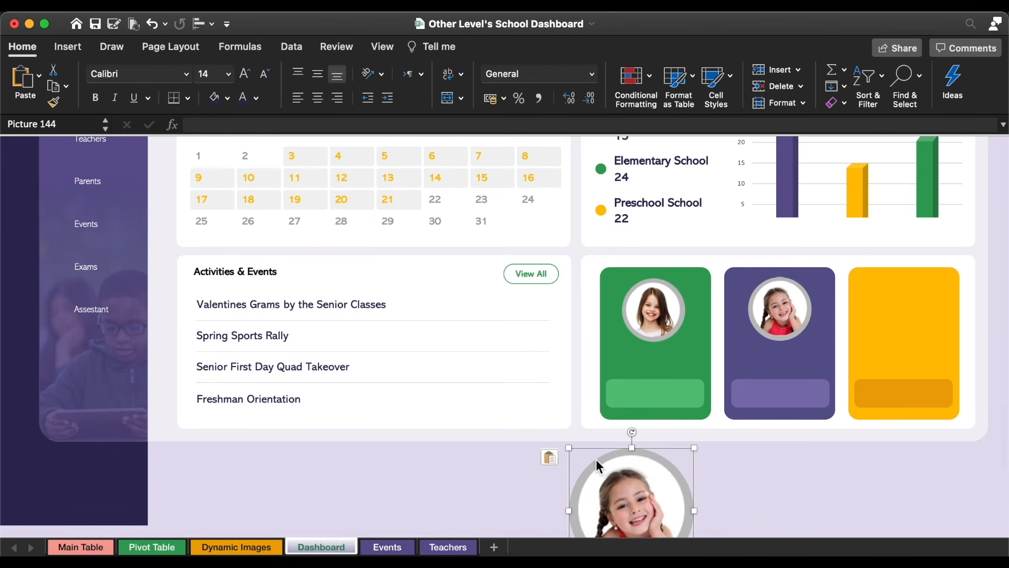
left_click_drag(621, 494, 887, 295)
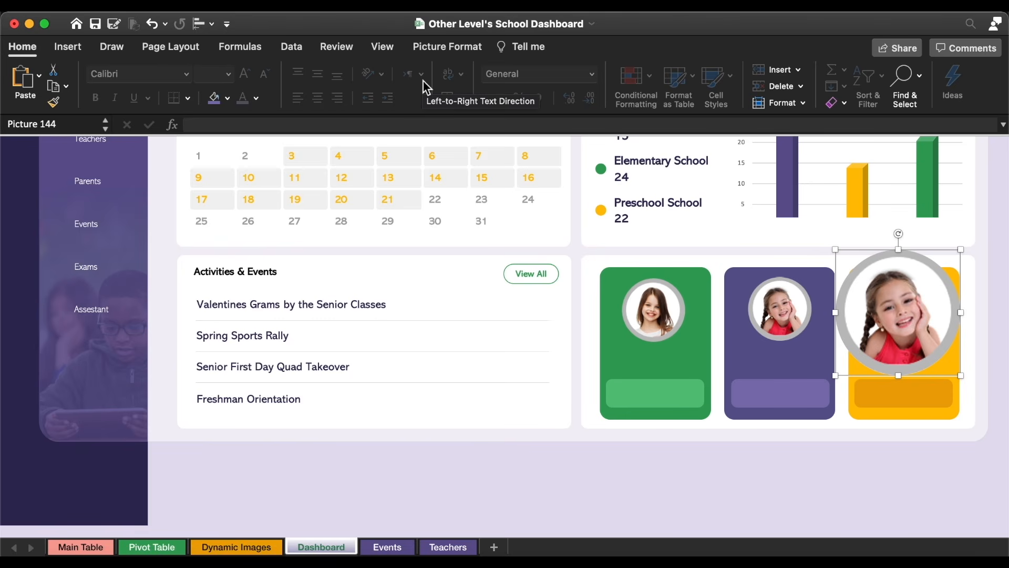
Define the name third as =INDIRECT('Dynamic Images'!$F$4), referring to the third-ranked student's name.
key("ctrl+l")
left_click(495, 168)
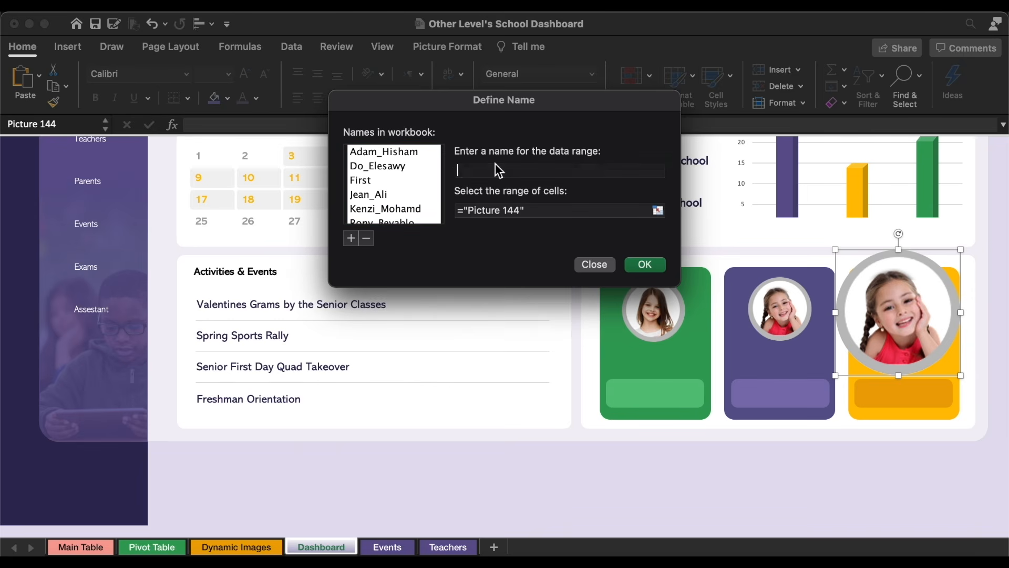
type("thi")
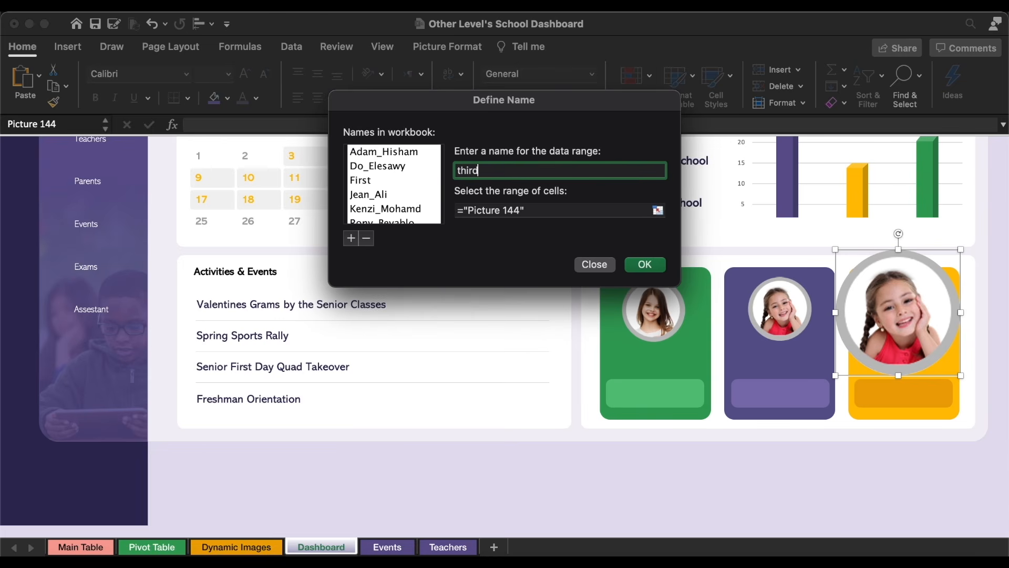
type("rd")
left_click(541, 209)
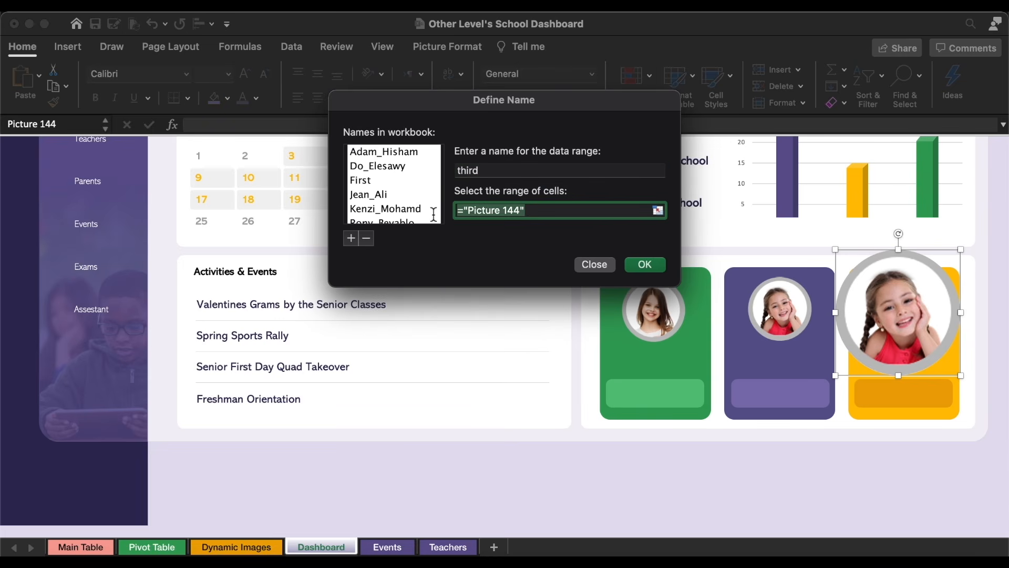
type("=INDIRECT()")
key("Left")
left_click(247, 547)
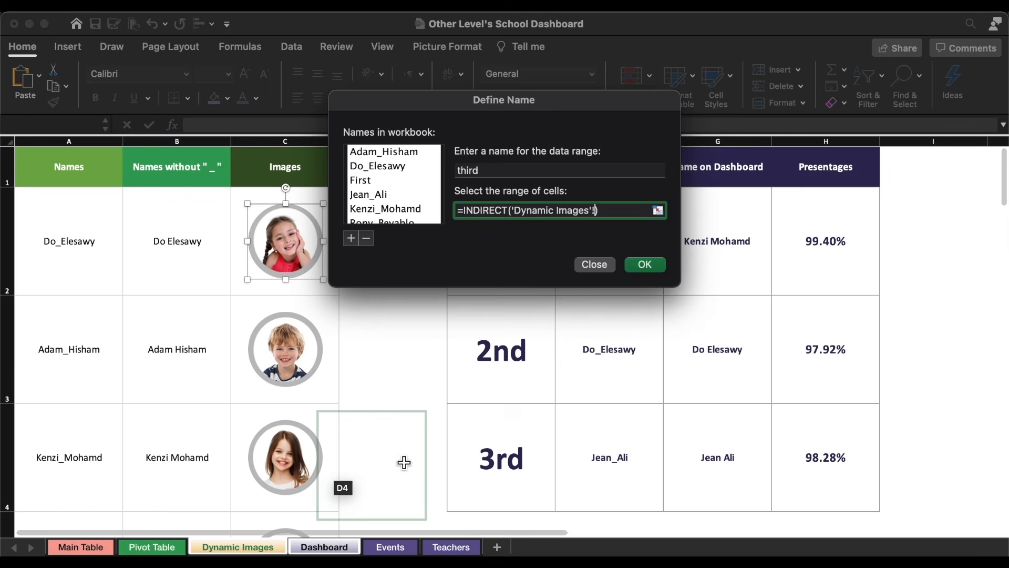
left_click(629, 461)
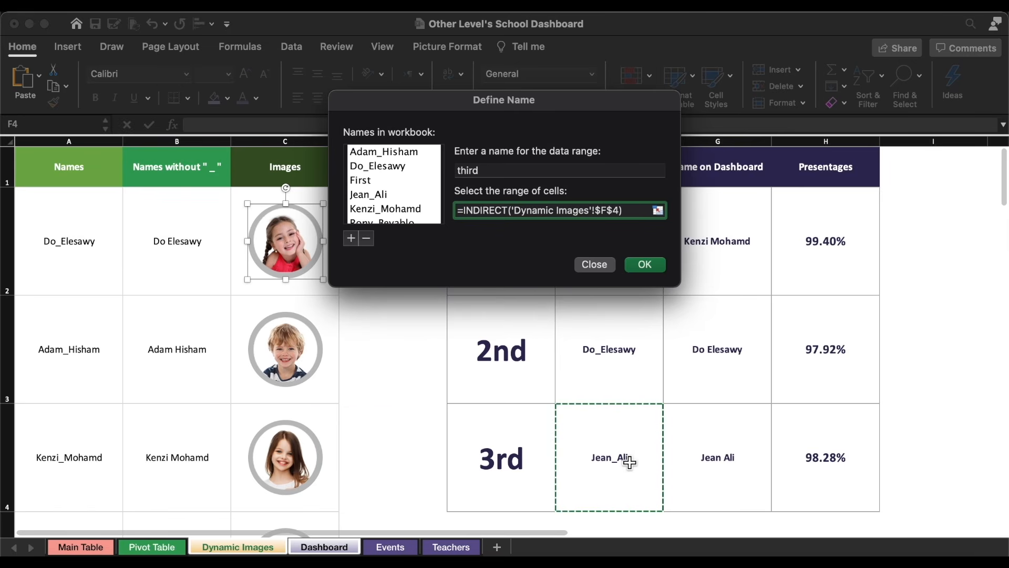
key("Return")
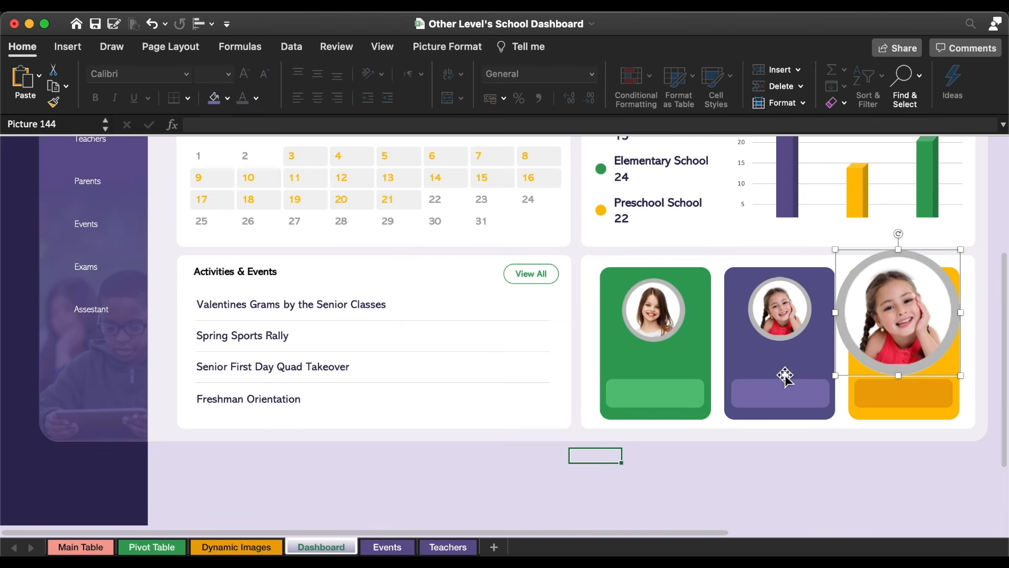
Link the picture on the yellow card to the defined name with the formula =third.
left_click(401, 132)
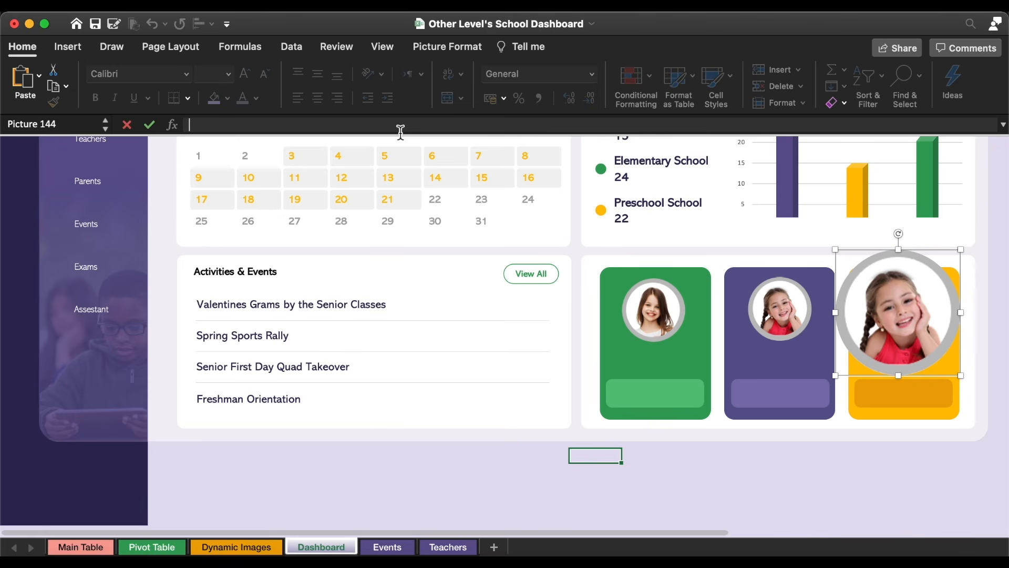
type("=th")
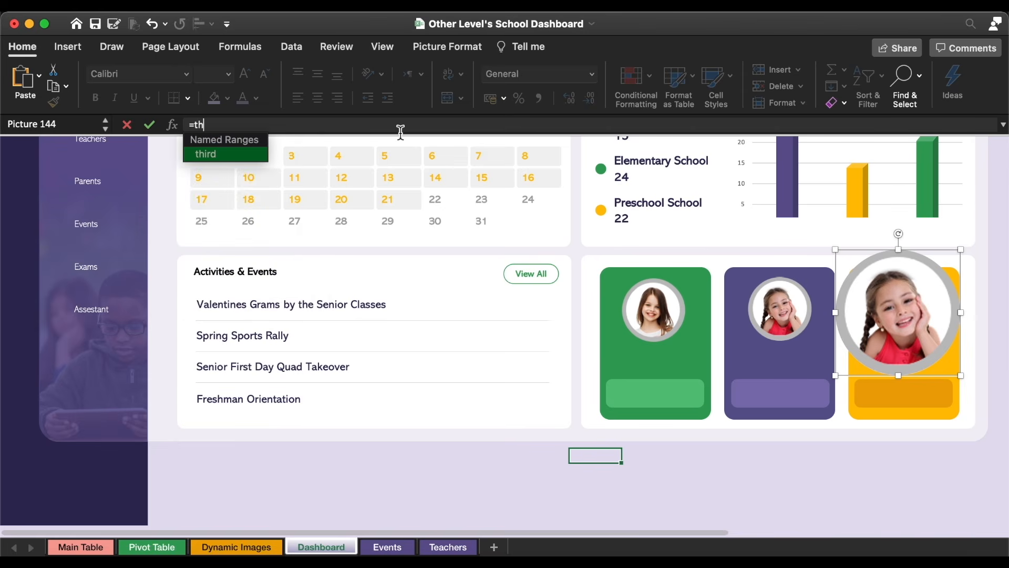
type("ird")
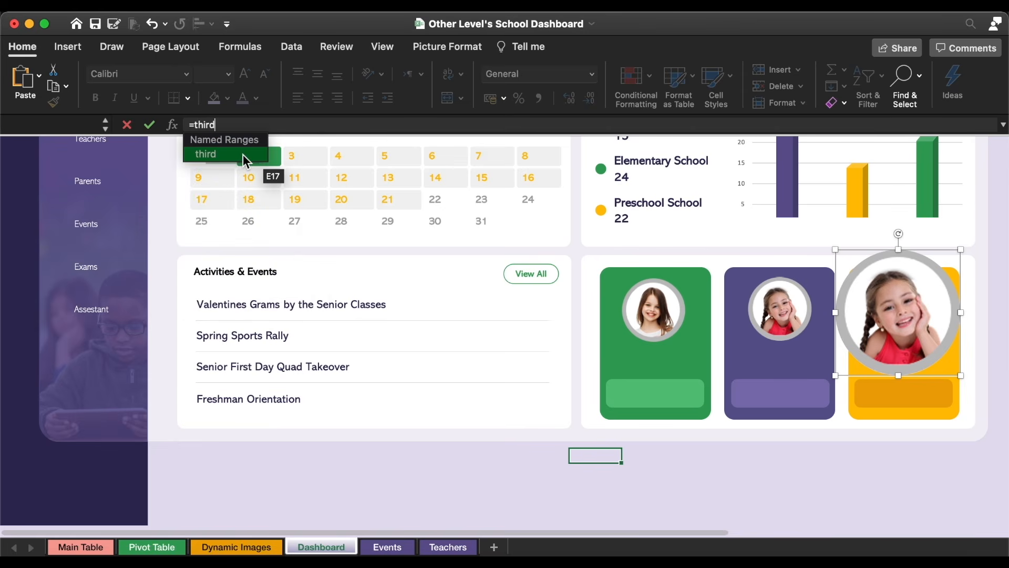
double_click(243, 153)
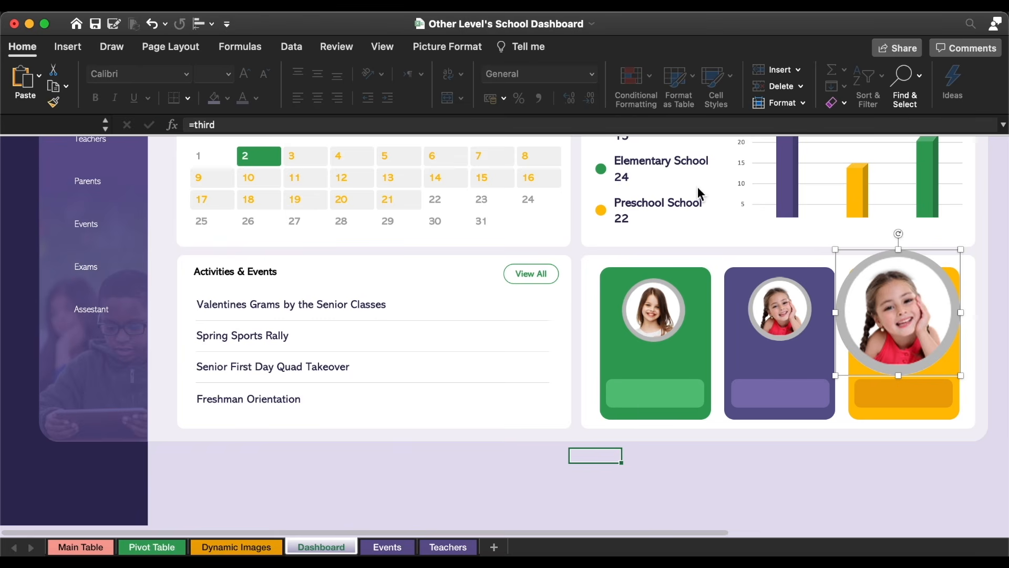
key("Return")
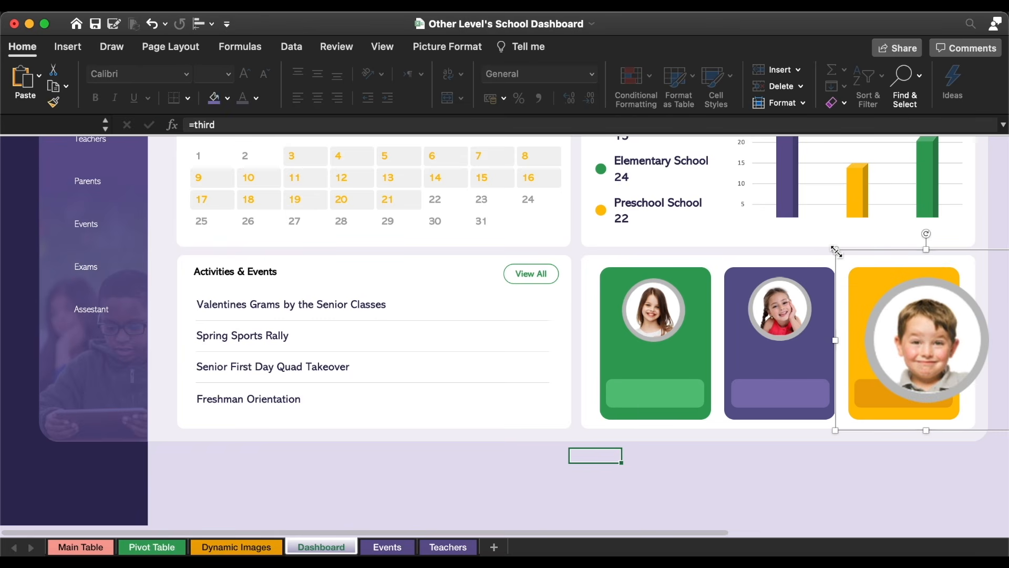
Shrink the linked picture and centre it in the upper half of the yellow card, matching the other two pictures.
left_click_drag(836, 250, 917, 347)
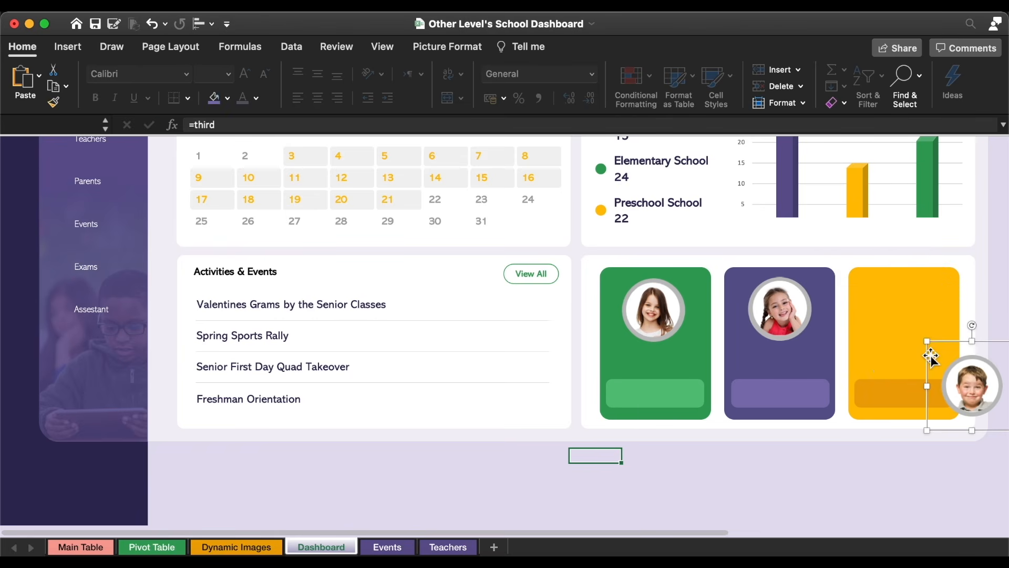
left_click_drag(971, 402, 916, 330)
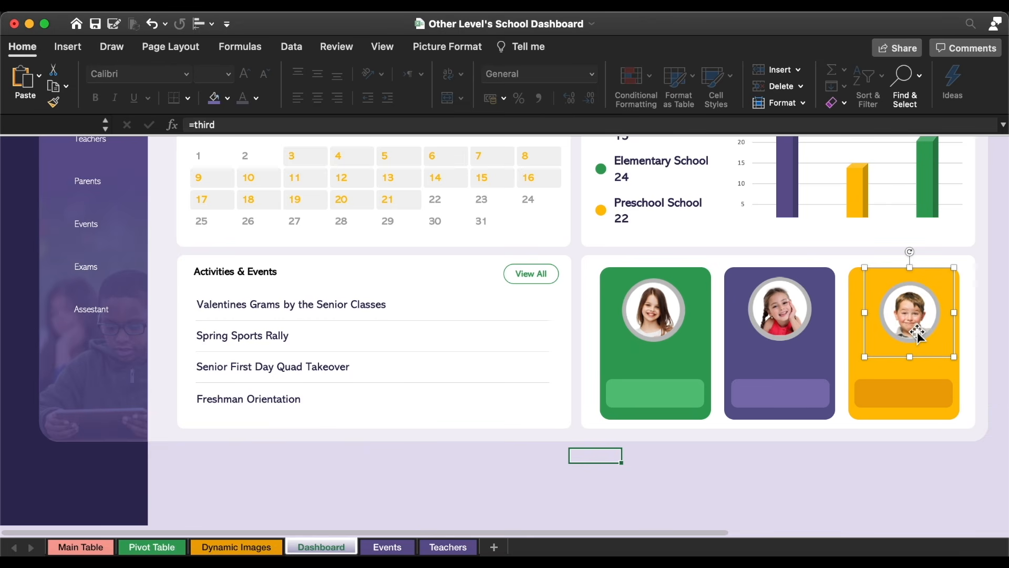
left_click(446, 49)
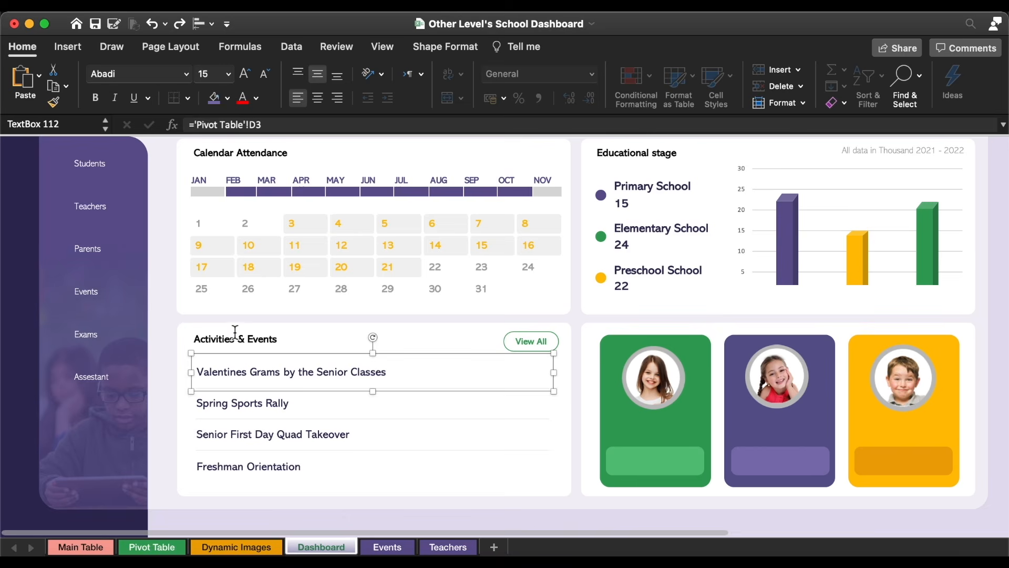
Duplicate the Activities & Events heading onto the green card below the picture and replace its text with 1st.
left_click(241, 338)
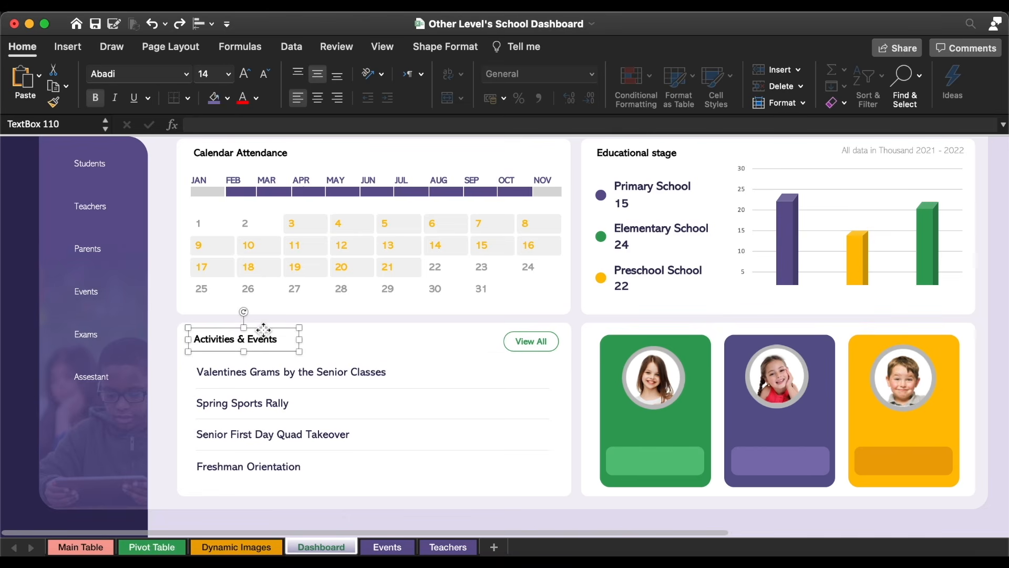
left_click_drag(263, 329, 695, 421)
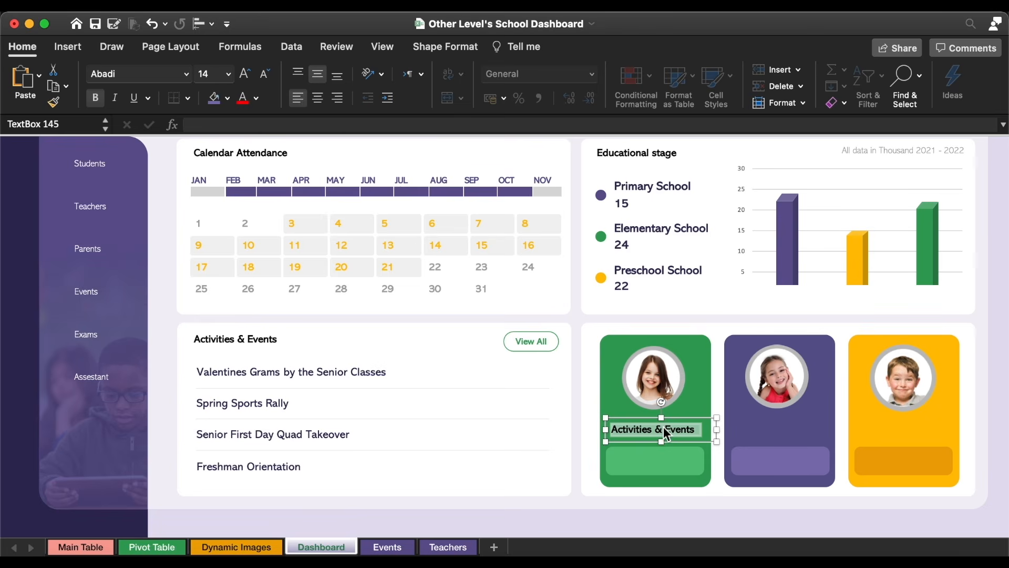
type("1st")
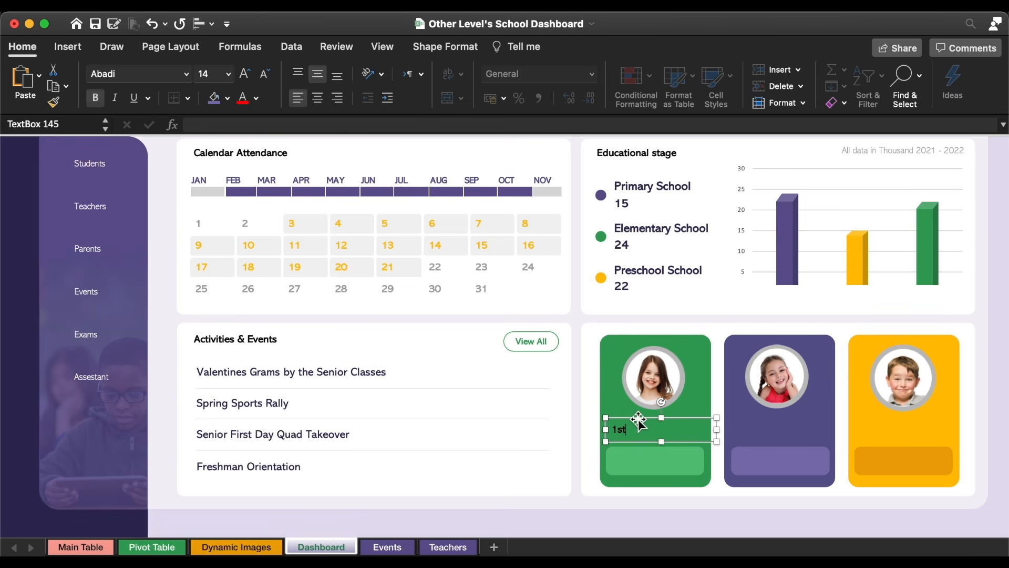
Format the 1st label with centred text, font size 16 and white font colour.
left_click(319, 100)
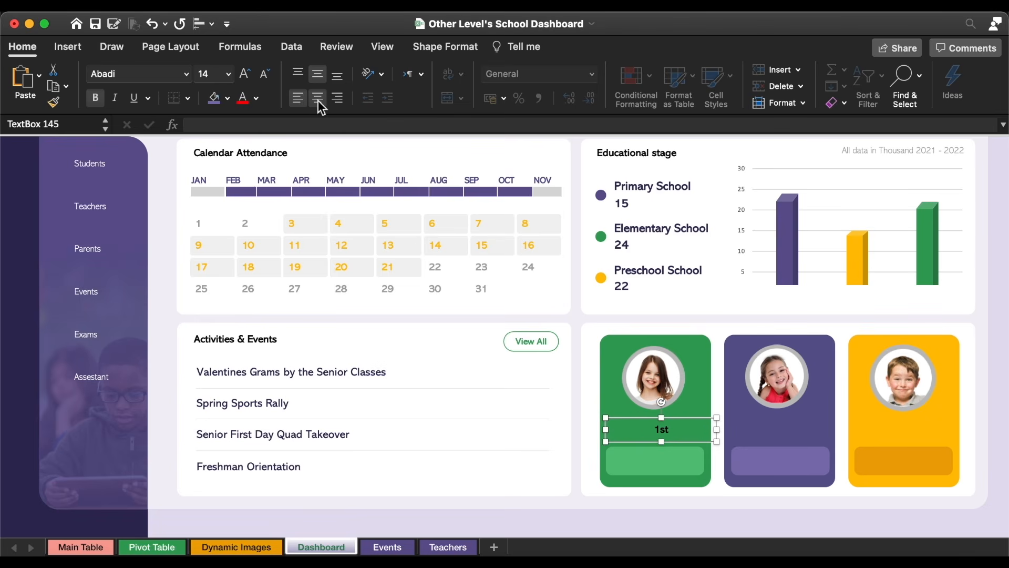
left_click(240, 74)
left_click(256, 98)
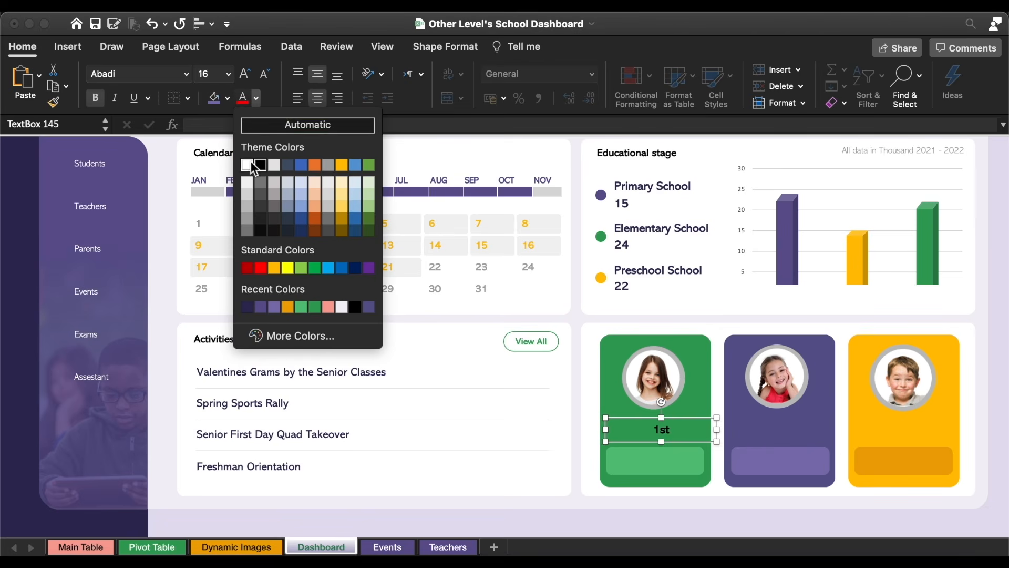
left_click(247, 165)
Place the rank label on the lighter strip of all three cards, changing the purple copy to 2nd and the yellow copy to 3rd.
left_click_drag(676, 424, 908, 450)
left_click(783, 460)
double_click(783, 461)
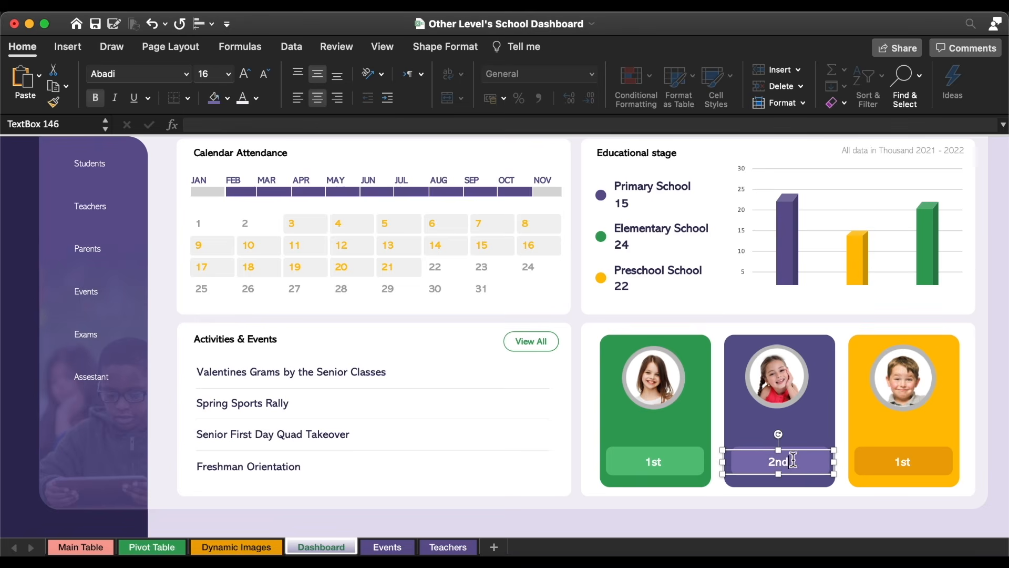
double_click(904, 463)
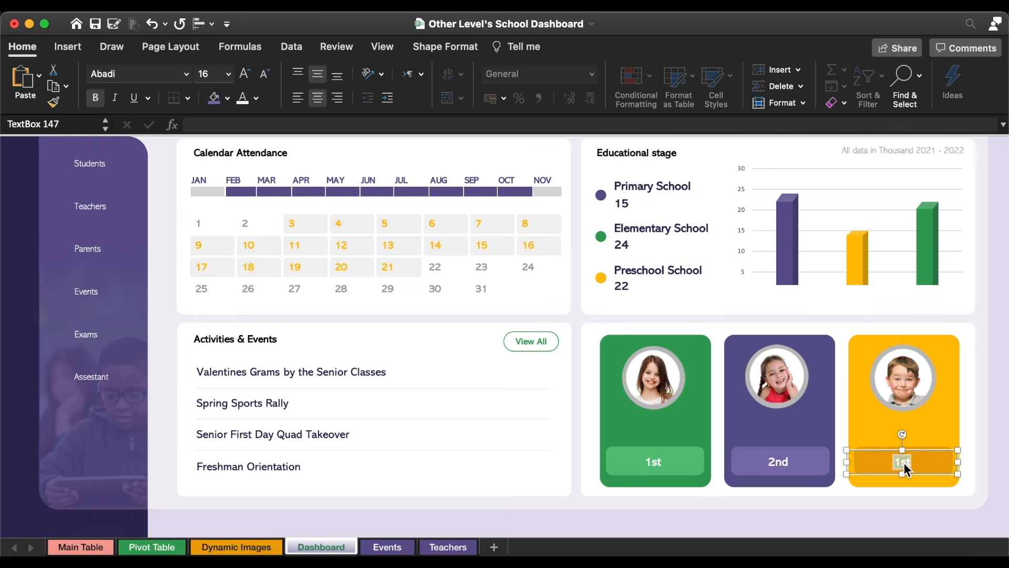
type("3rd")
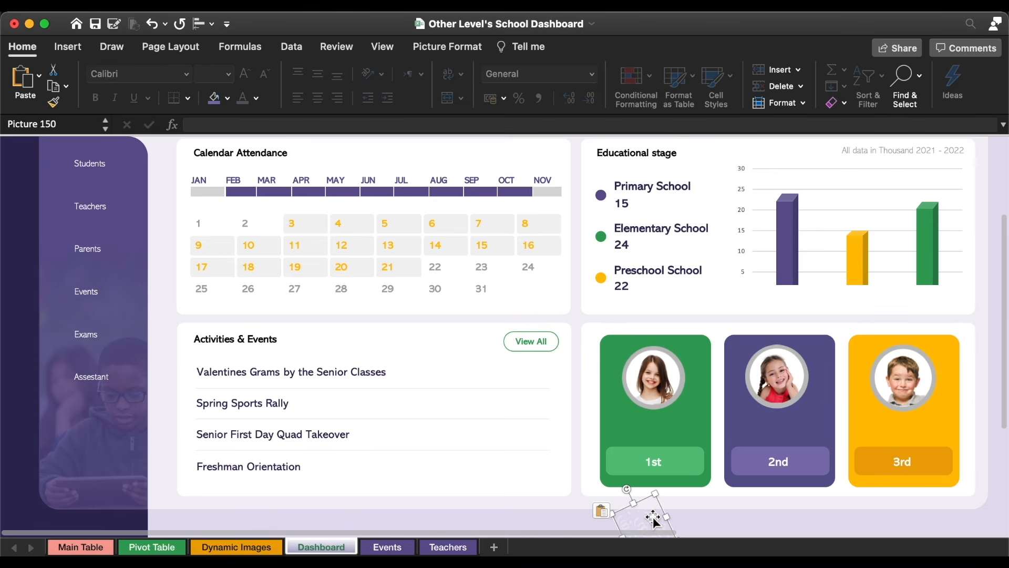
Place the confetti picture over the upper-left corner of the green card and copy it to the same spot on the purple and yellow cards.
left_click_drag(653, 517, 624, 362)
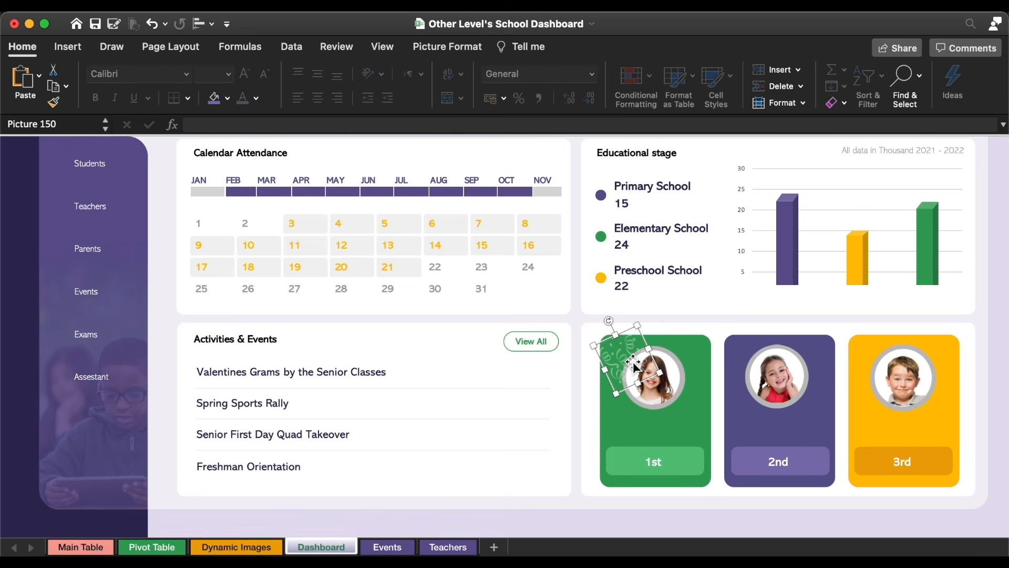
left_click_drag(633, 362, 753, 367)
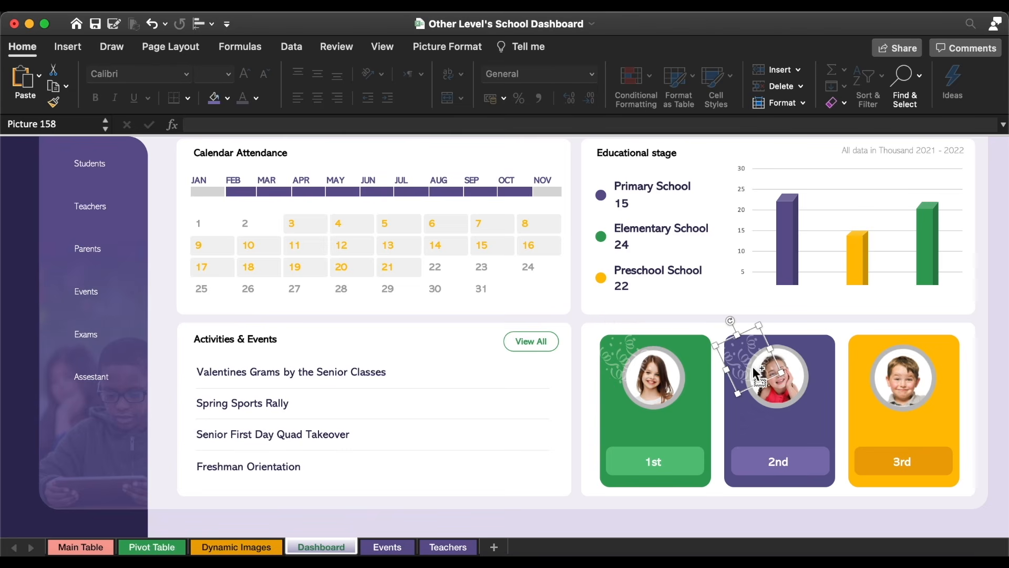
left_click_drag(817, 367, 873, 370)
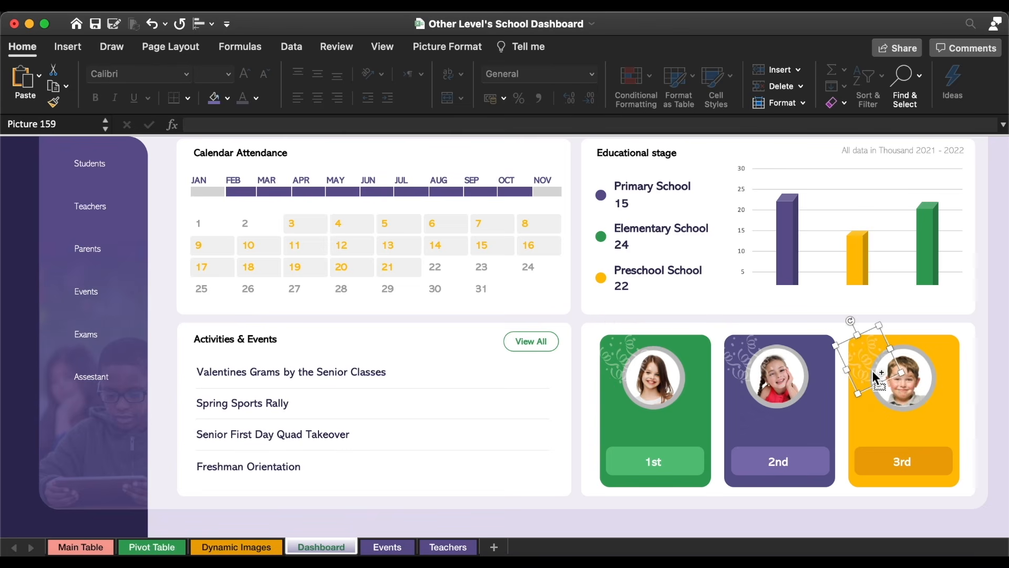
Bring the three linked student pictures to the front, above the confetti decorations.
left_click(928, 383)
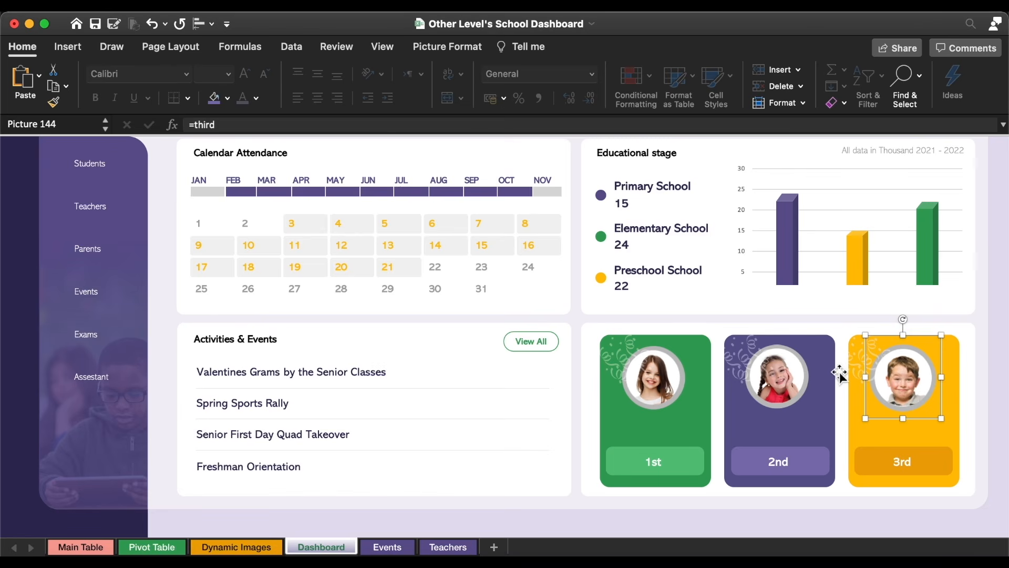
left_click(791, 383, "shift")
left_click(659, 380, "shift")
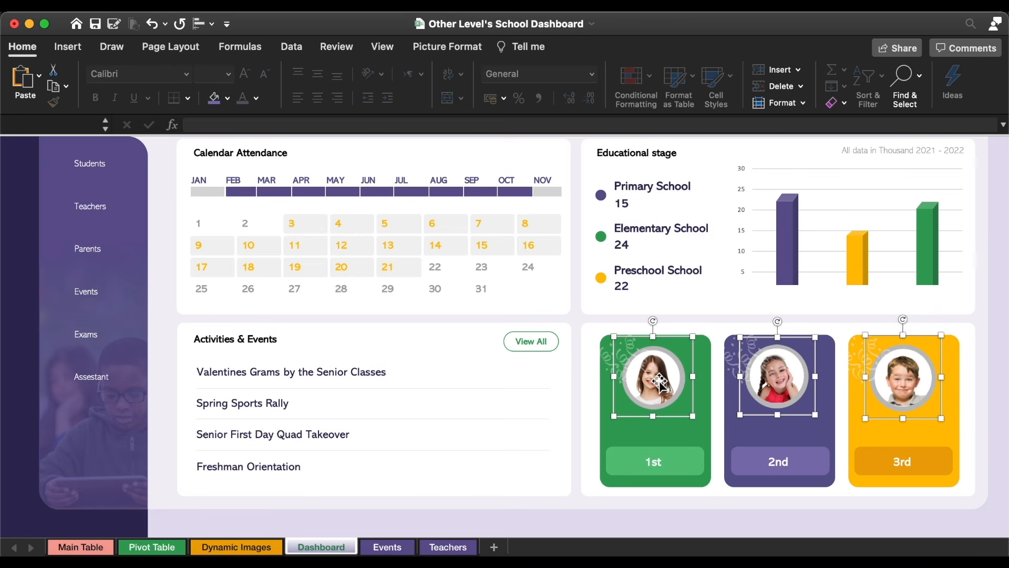
right_click(660, 380)
mouse_move(724, 384)
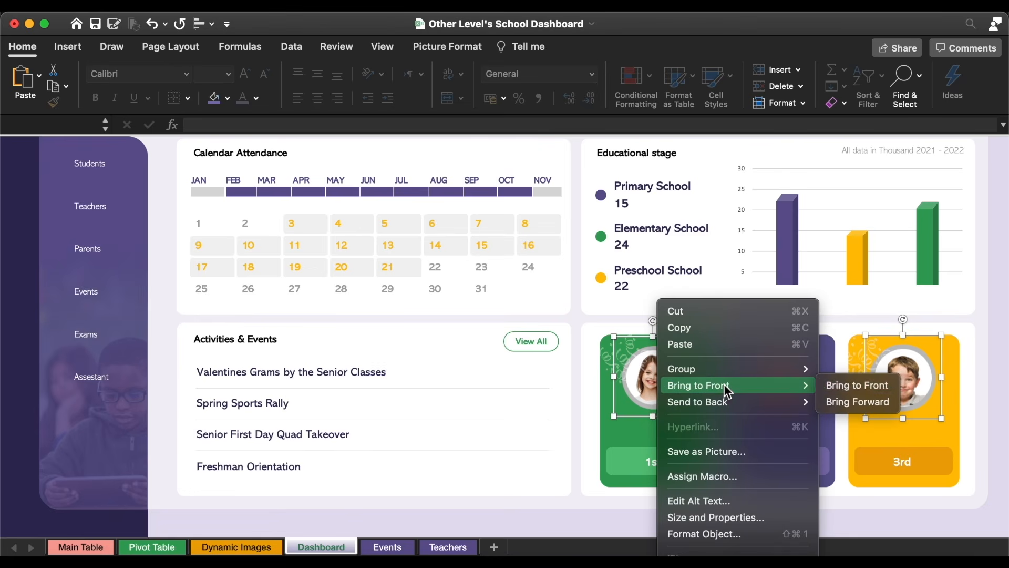
left_click(841, 388)
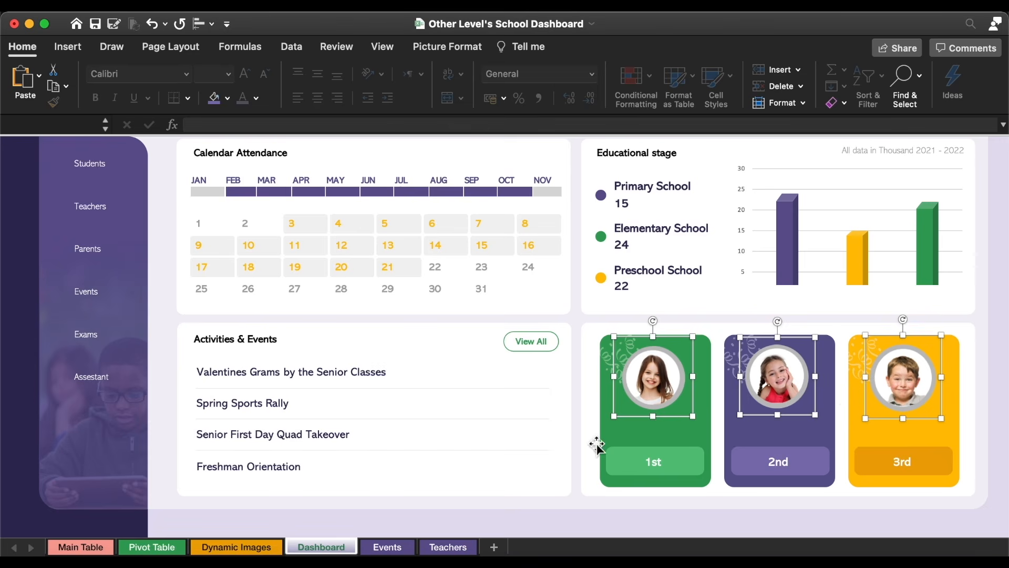
Duplicate the 1st label just below the green card's picture and link the copy to cell 'Dynamic Images'!$G$2 in place of its text.
left_click(657, 461)
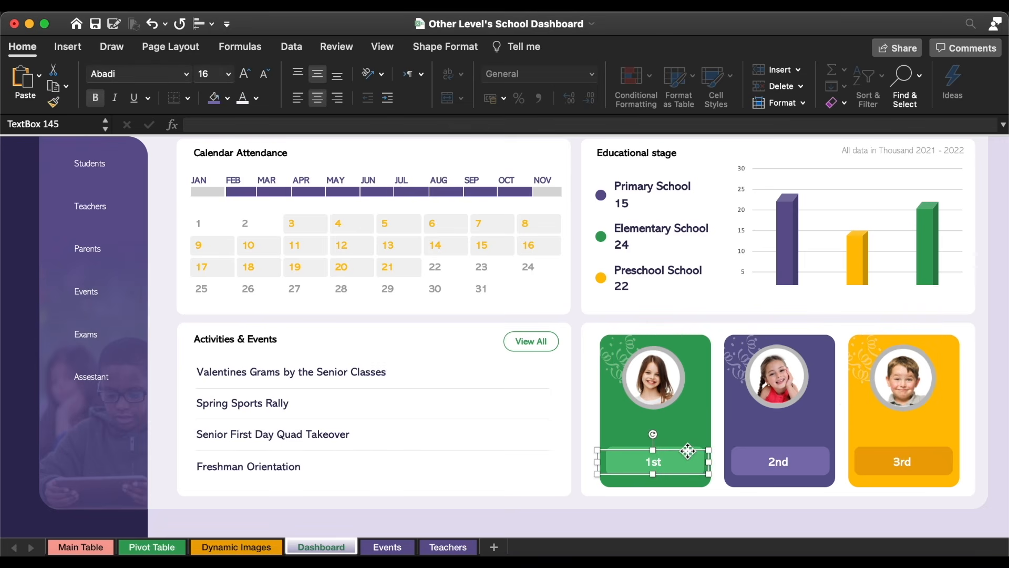
left_click_drag(687, 451, 678, 411)
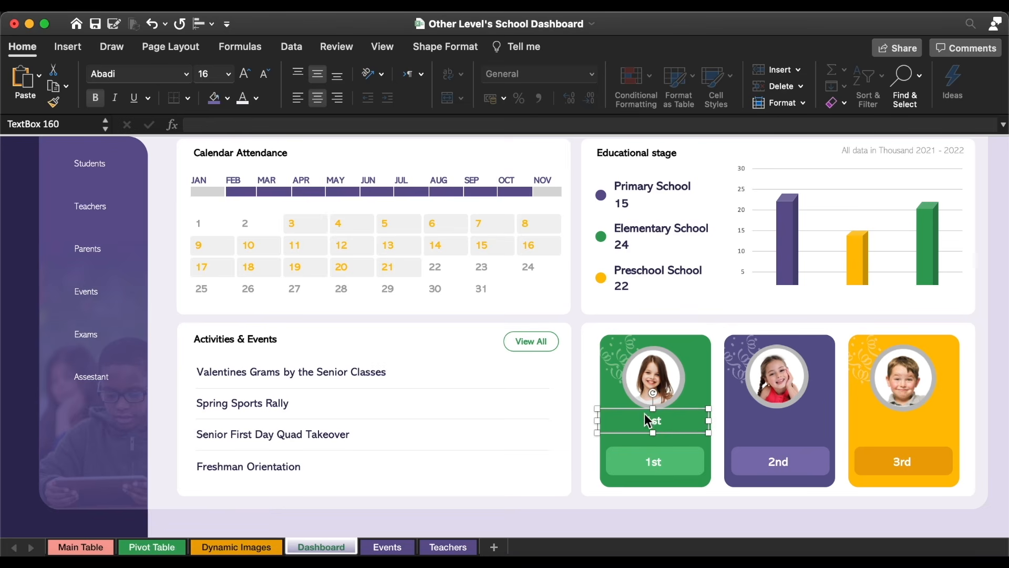
double_click(659, 422)
key("BackSpace")
type("=")
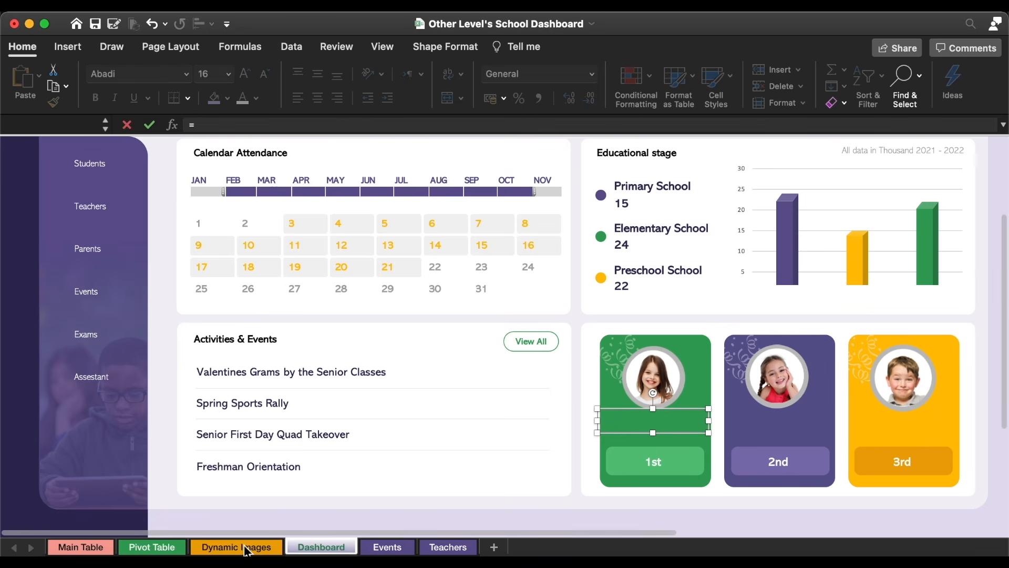
left_click(245, 549)
left_click(723, 254)
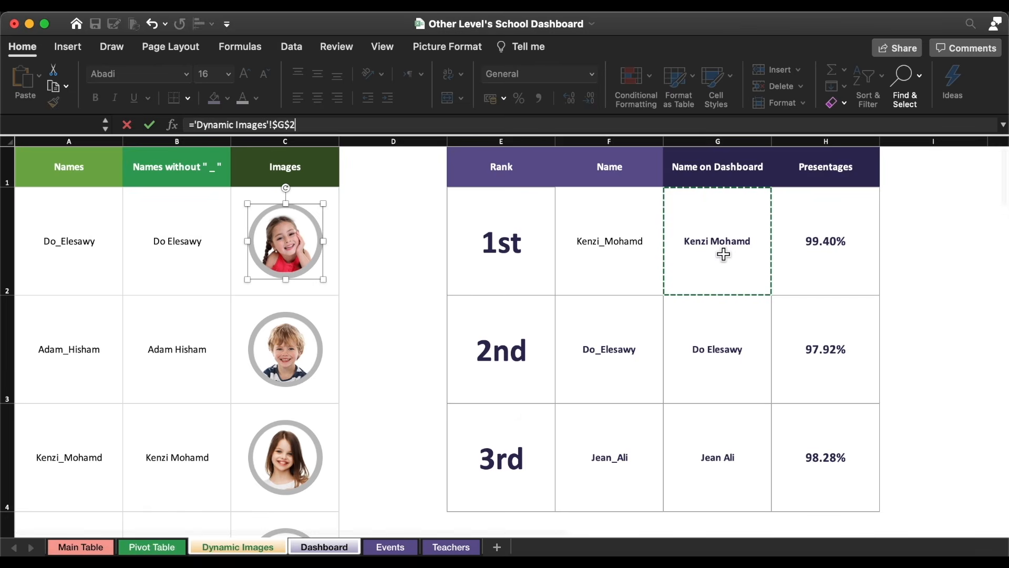
key("Return")
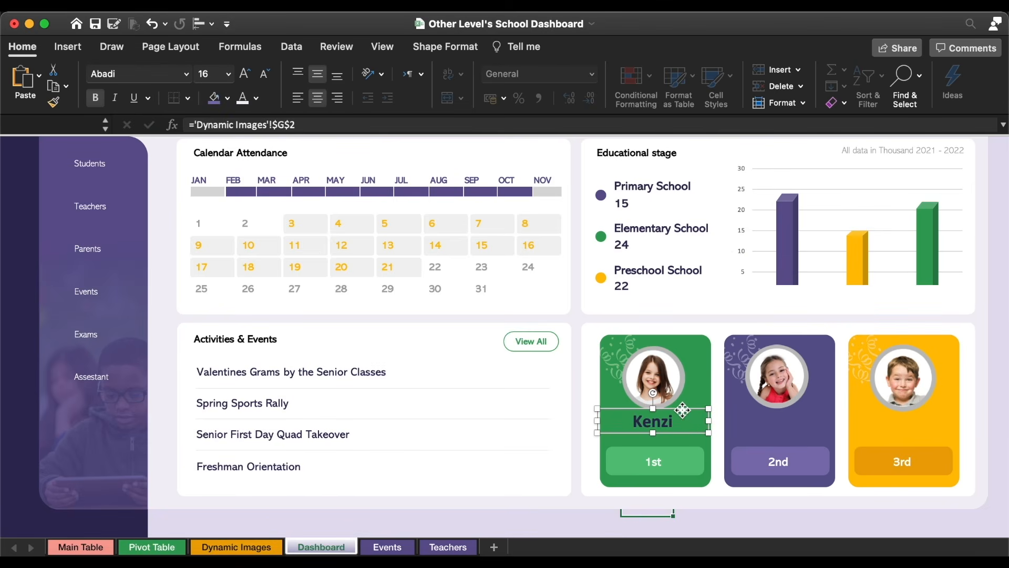
Copy the linked name box onto the purple and yellow cards, linking the copies to 'Dynamic Images'!$G$3 and 'Dynamic Images'!$G$4 respectively.
left_click_drag(682, 409, 803, 412)
left_click_drag(805, 412, 931, 417)
left_click(799, 427)
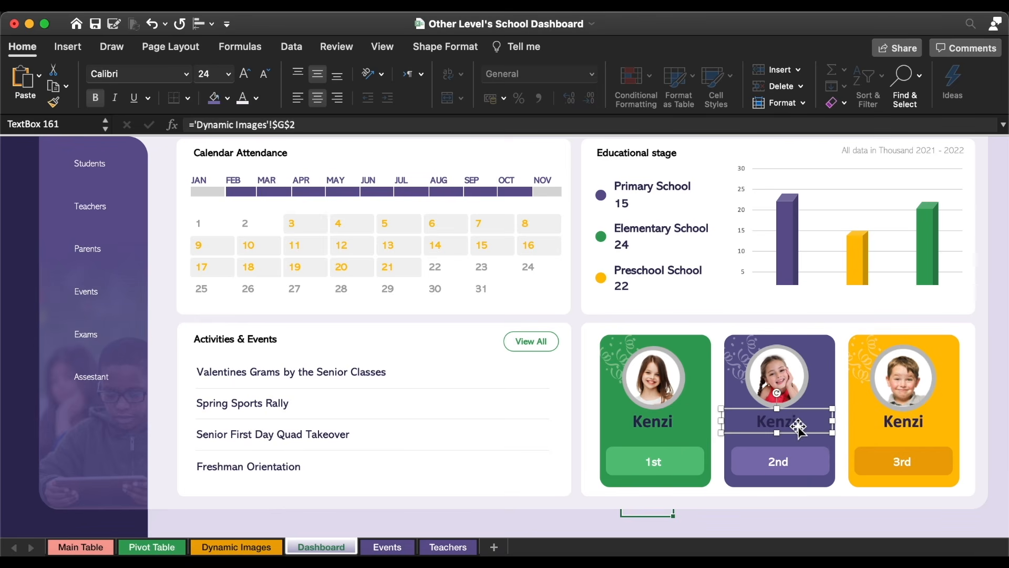
left_click(317, 124)
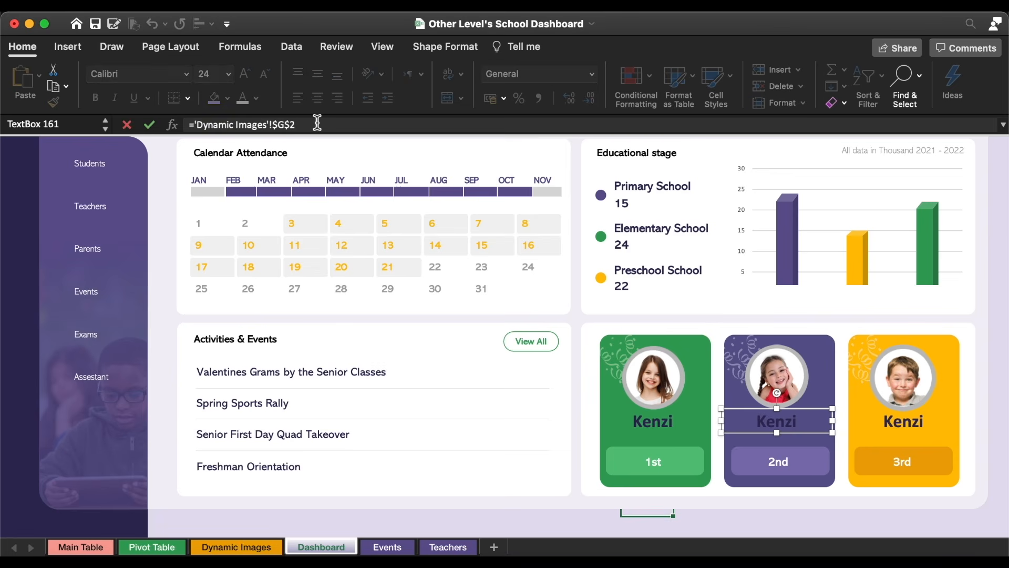
type("3")
key("Return")
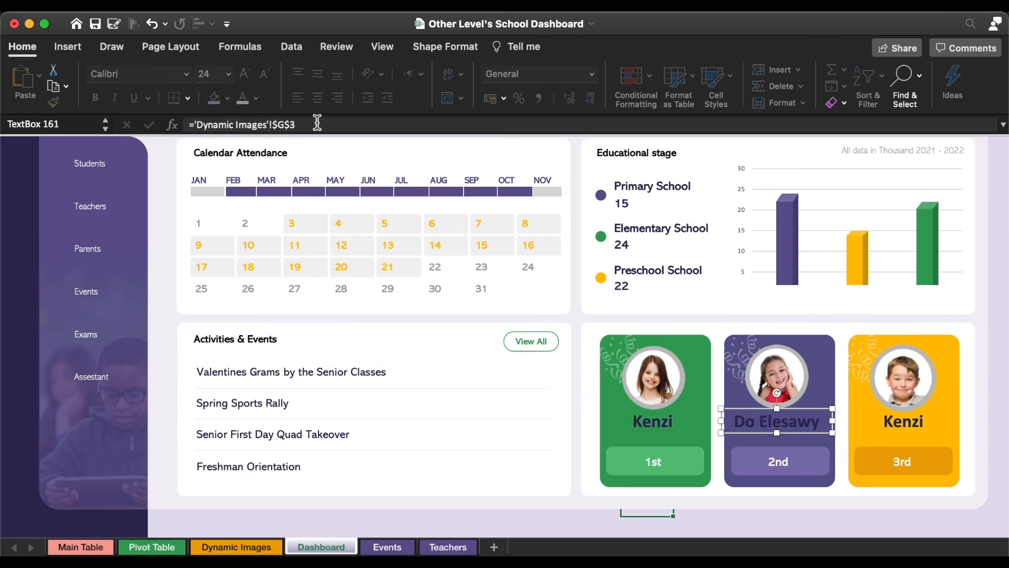
left_click(924, 427)
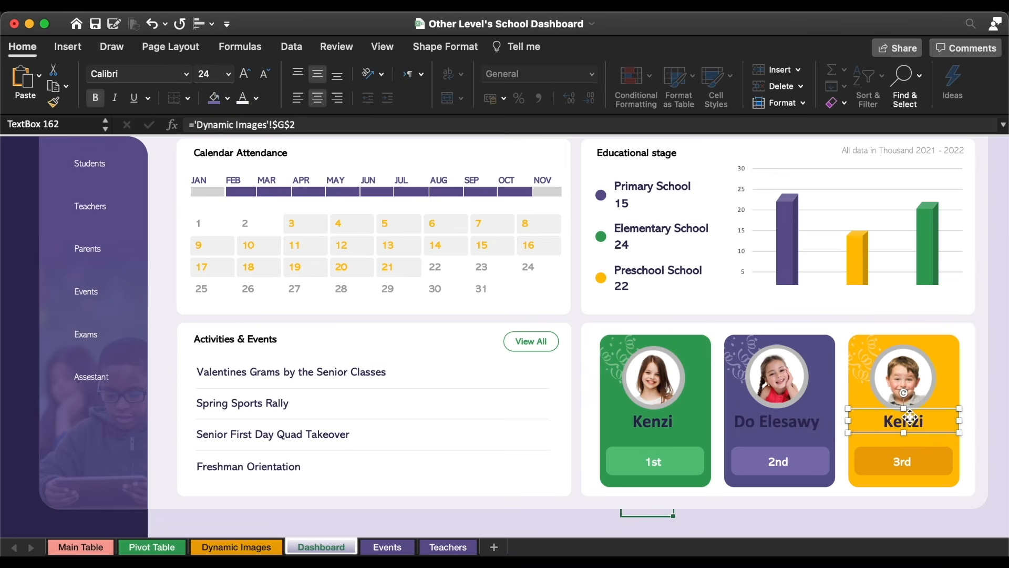
left_click(355, 126)
type("4")
key("Return")
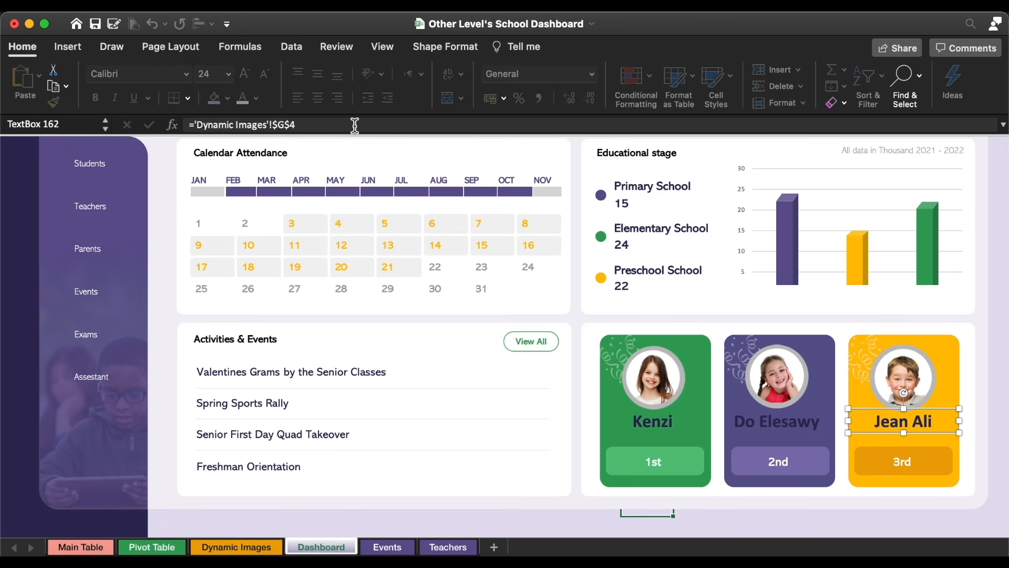
Format the name boxes on all three cards with the Calibri (Body) font, white font colour and size 16.
left_click(642, 402, "shift")
left_click(777, 421, "shift")
left_click(186, 73)
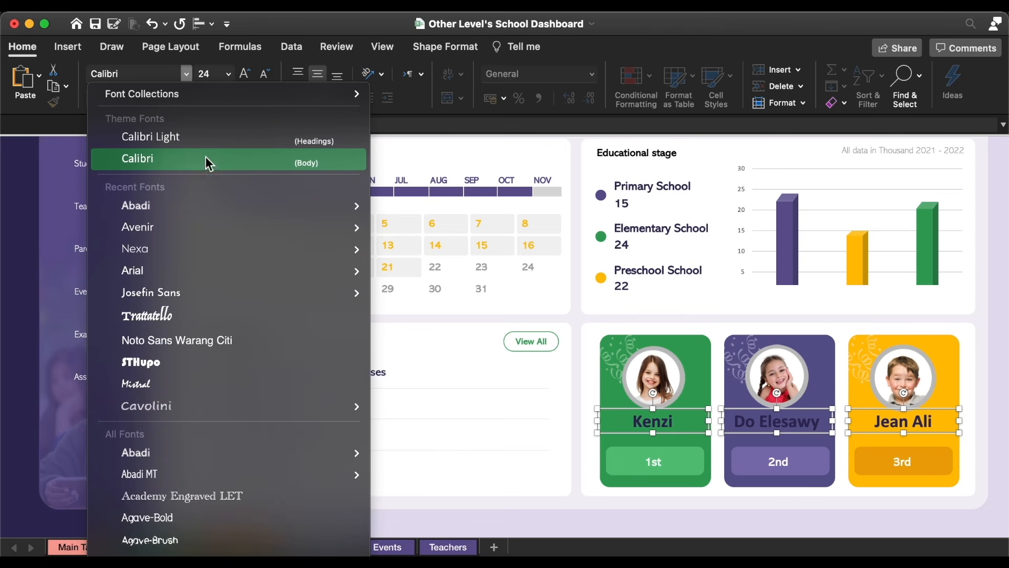
left_click(200, 167)
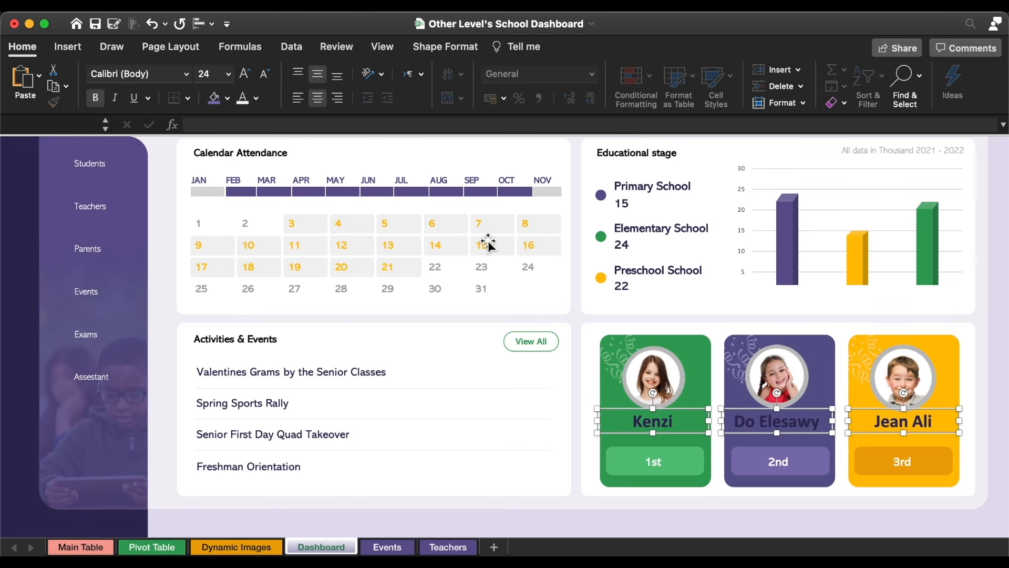
left_click(243, 99)
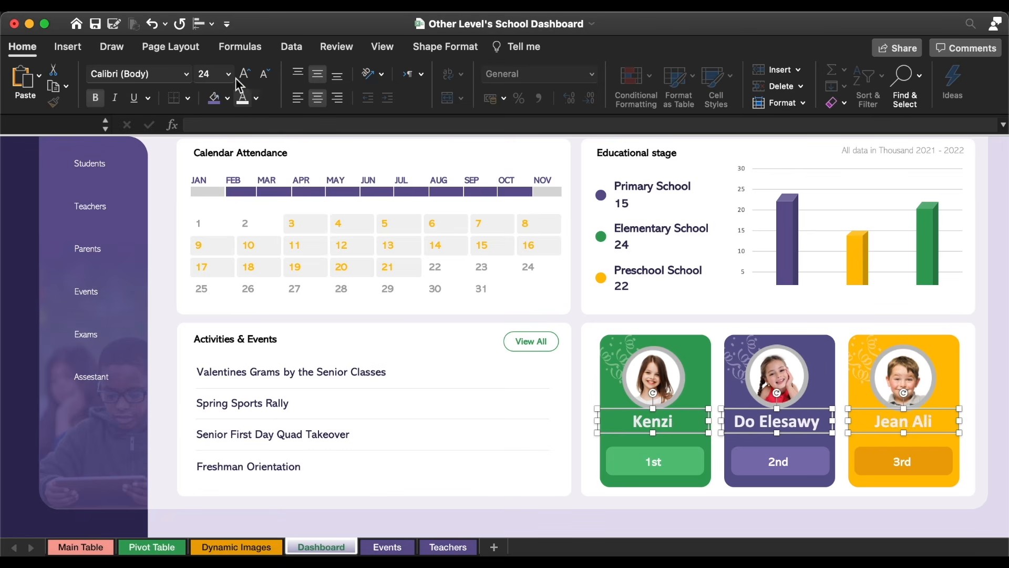
left_click(229, 74)
left_click(214, 210)
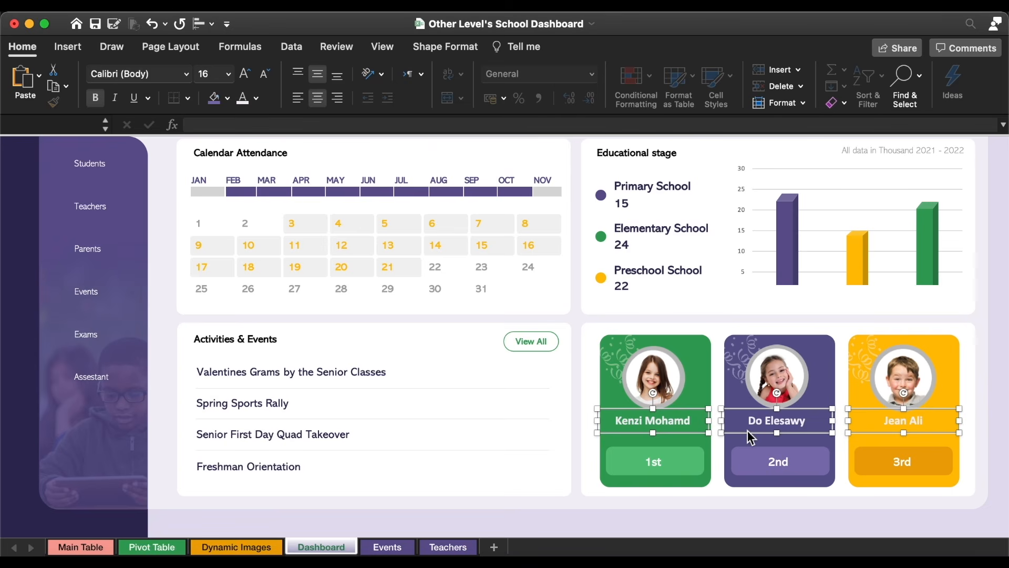
Duplicate the three name boxes directly below the names and link the green card's copy to the percentage in 'Dynamic Images'!$H$2.
left_click_drag(689, 411, 686, 428)
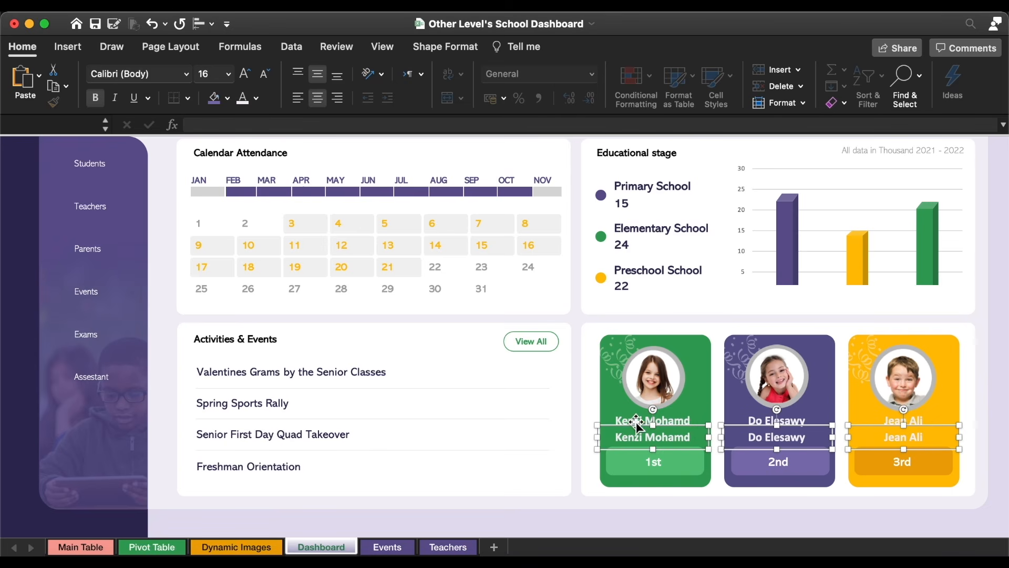
left_click(237, 547)
left_click(798, 264)
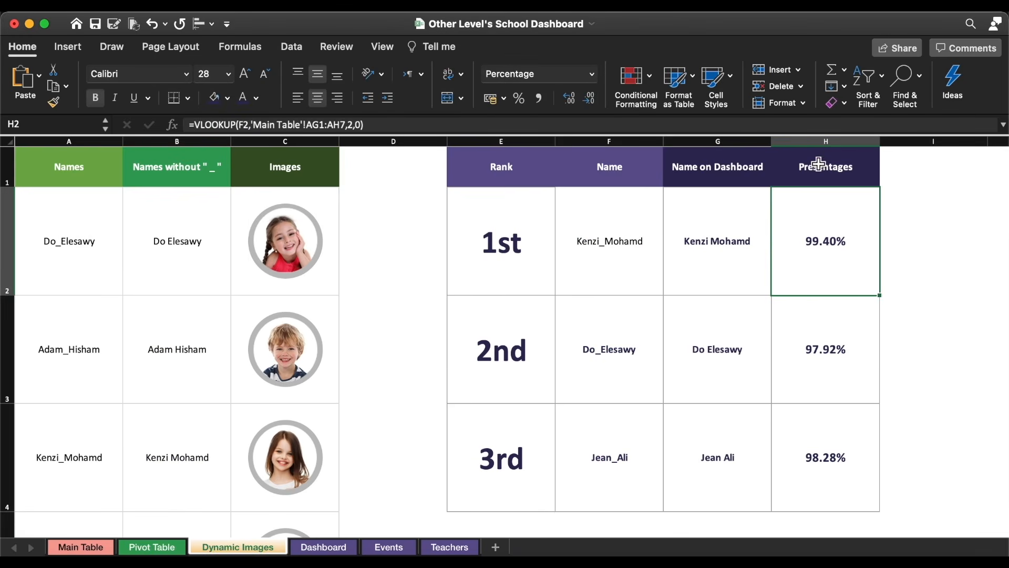
left_click(310, 549)
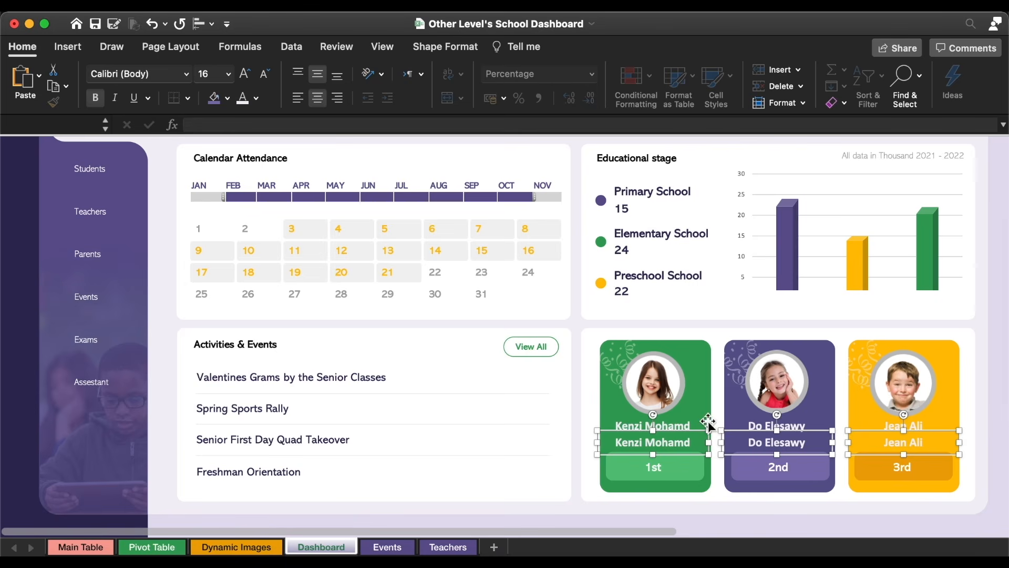
left_click(668, 443)
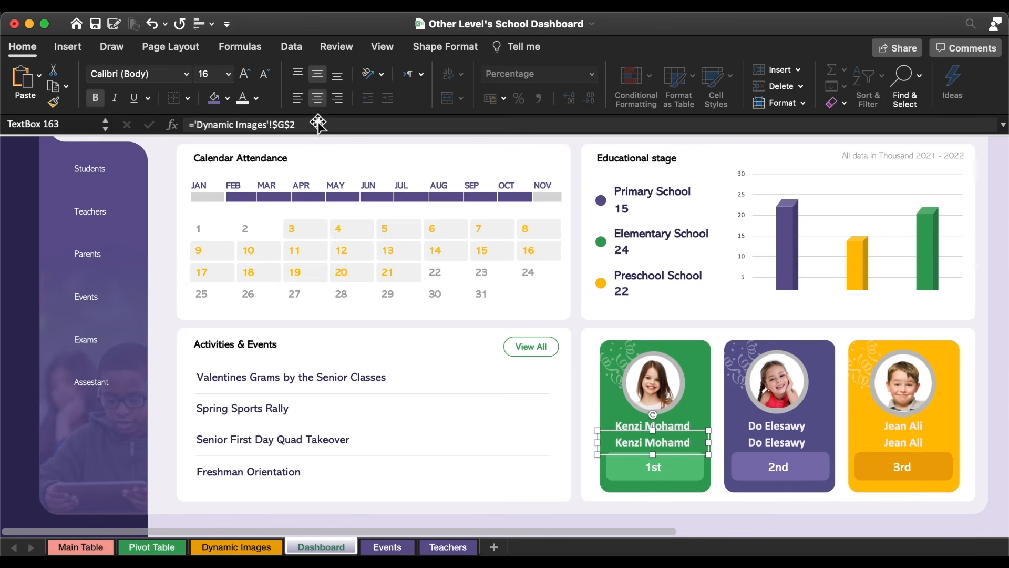
left_click(288, 125)
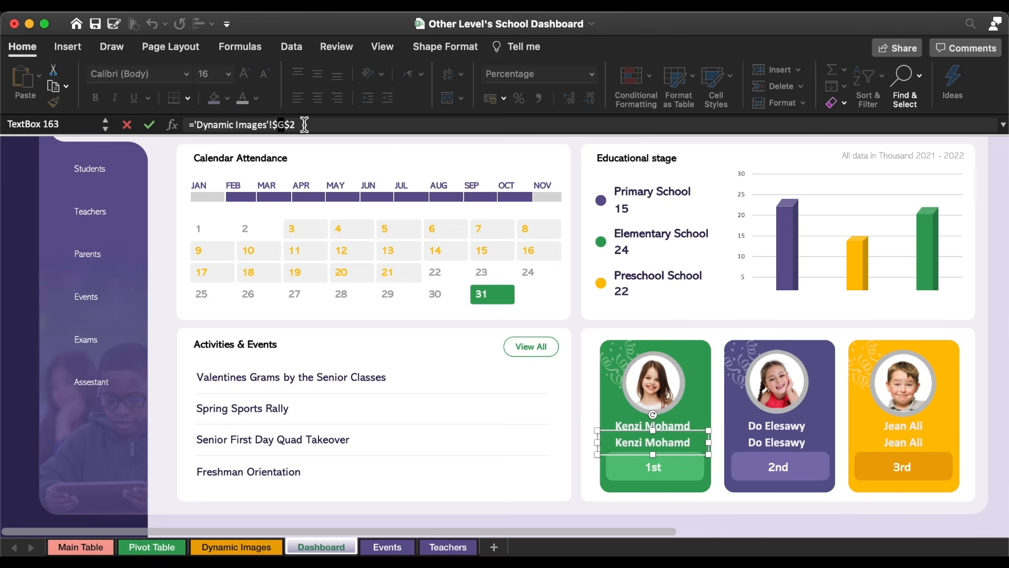
key("Return")
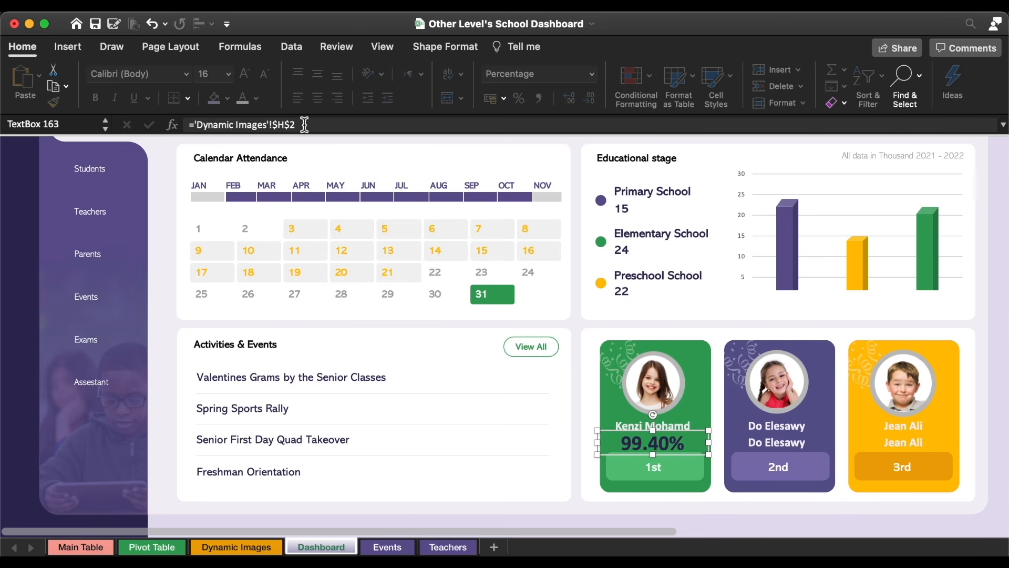
Link the purple card's lower text box to 'Dynamic Images'!$H$3 and the yellow card's to the third-rank percentage in the same column.
left_click(777, 442)
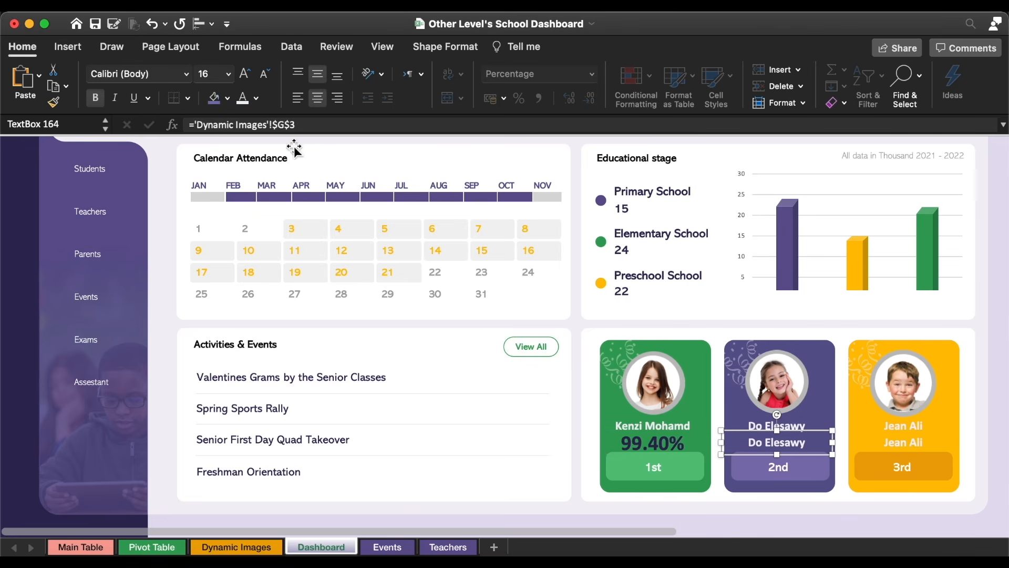
double_click(283, 124)
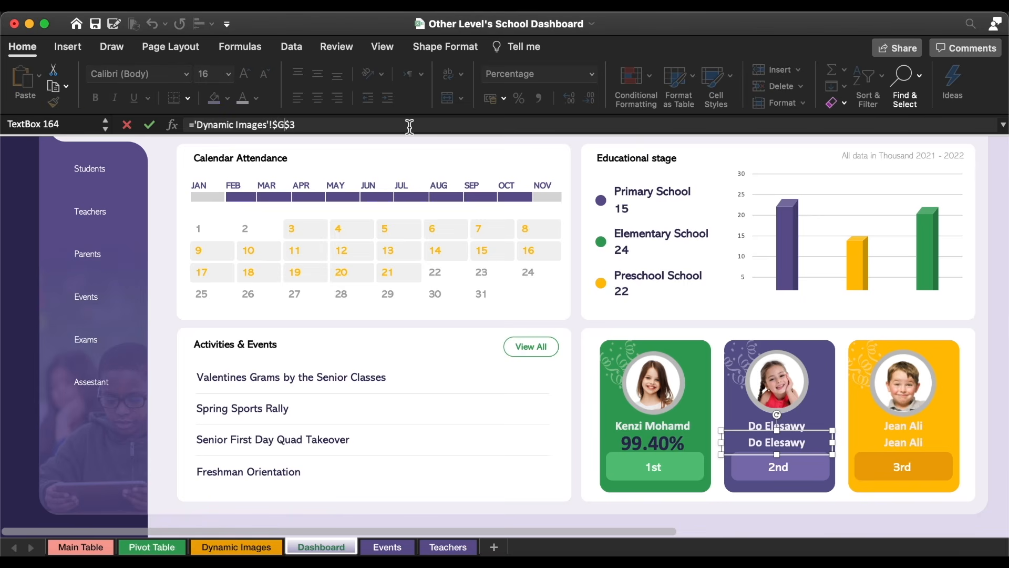
key("Return")
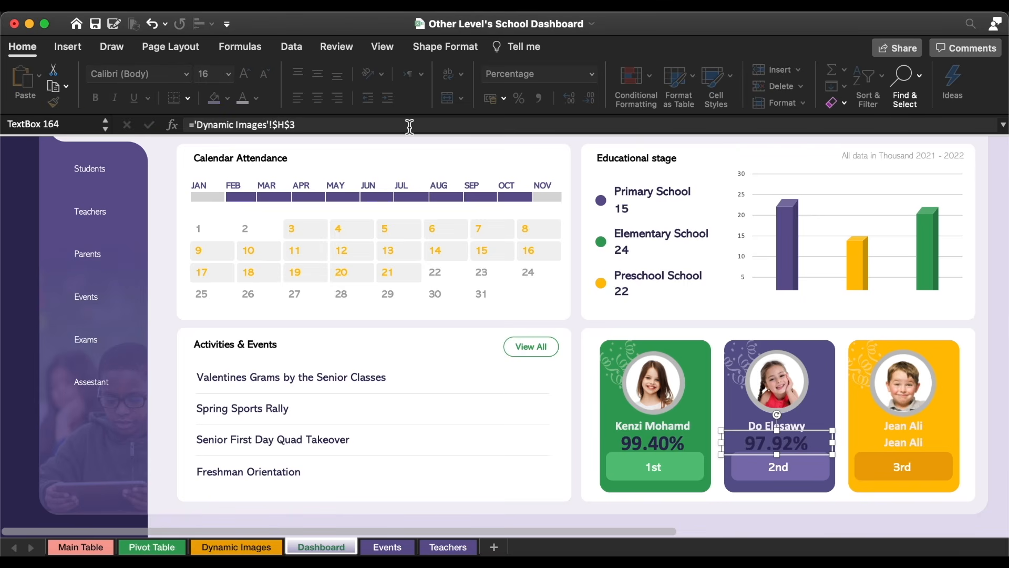
left_click(907, 442)
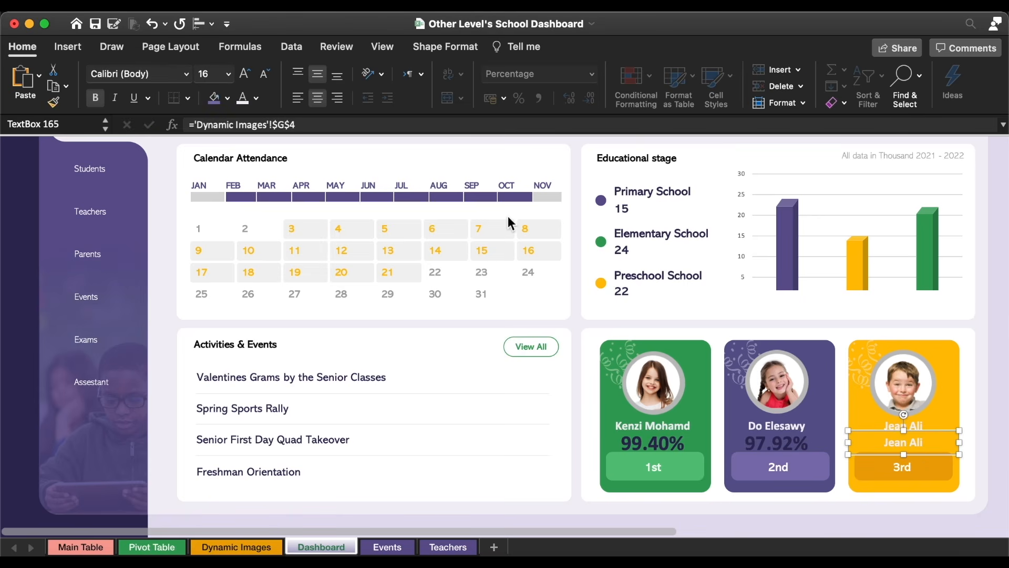
left_click(306, 125)
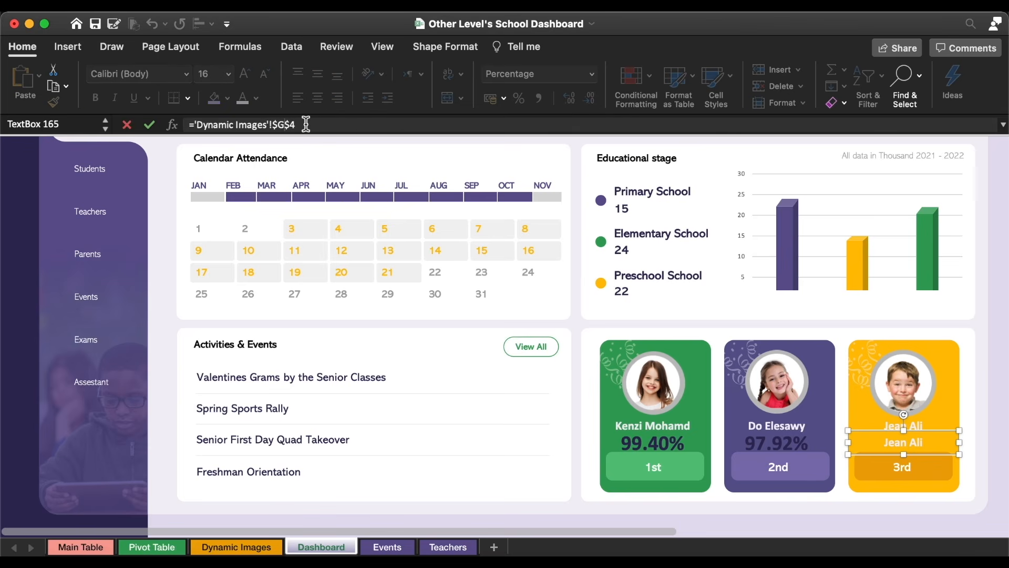
key("Return")
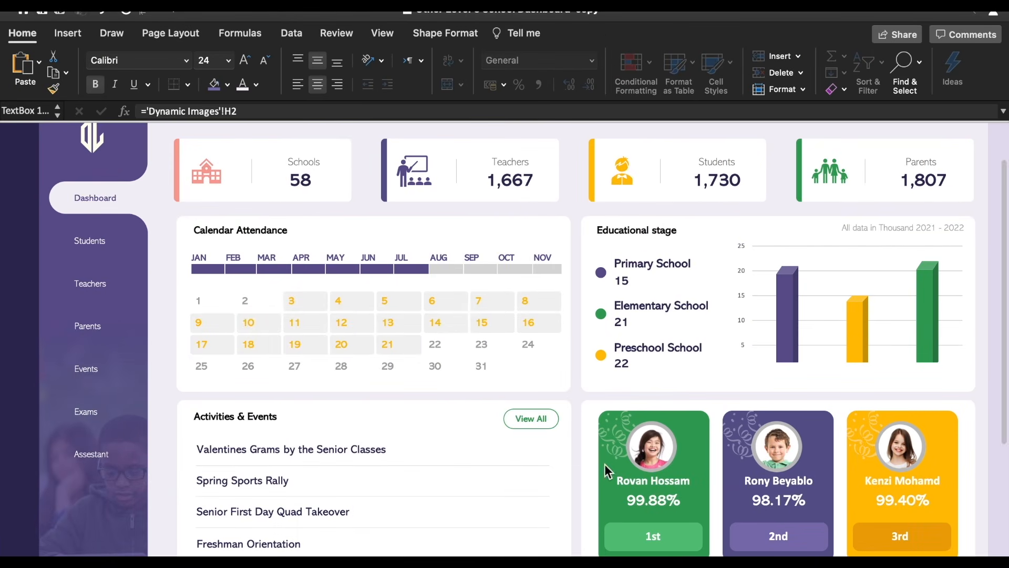
Inspect the cell links and font settings of the green card's name and percentage boxes in the finished dashboard copy.
left_click(649, 484)
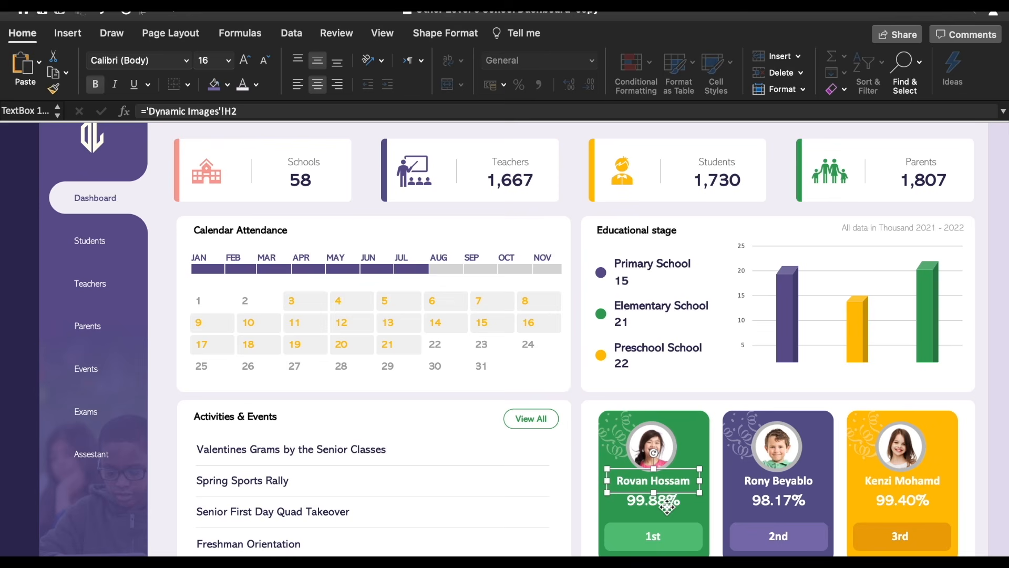
left_click(666, 502)
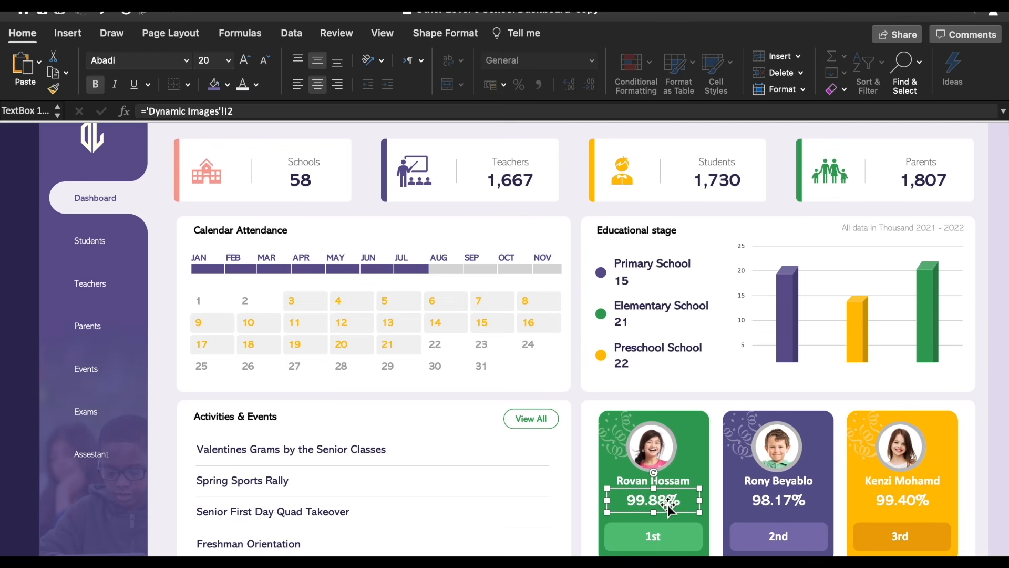